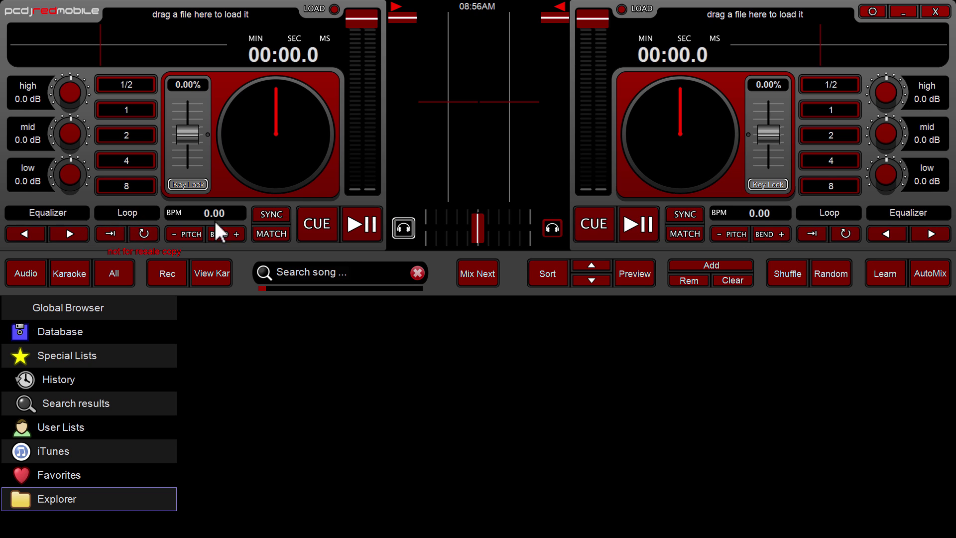
- Step through the left deck's effects from the equalizer to Phaser and back, leaving Echo selected
click(68, 234)
click(69, 234)
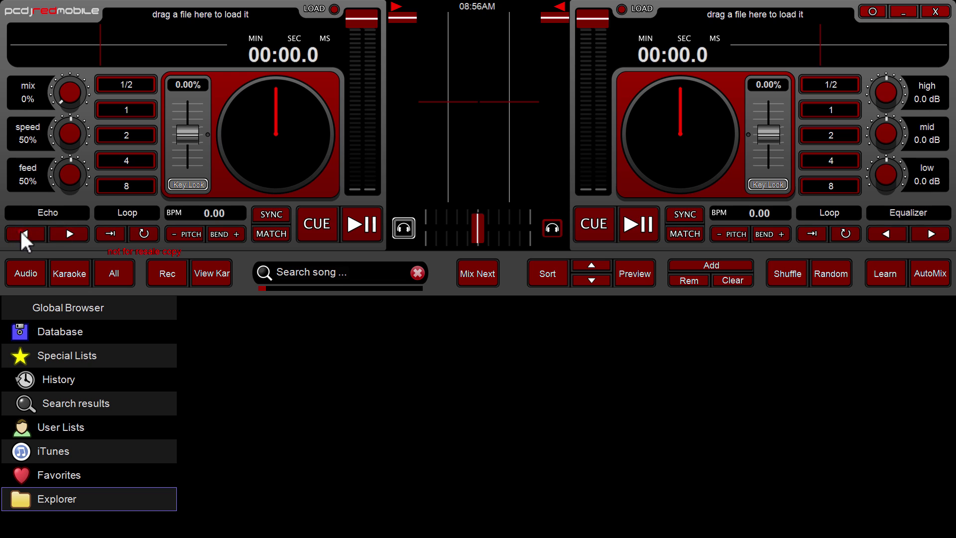
click(21, 230)
click(53, 229)
click(56, 233)
click(56, 232)
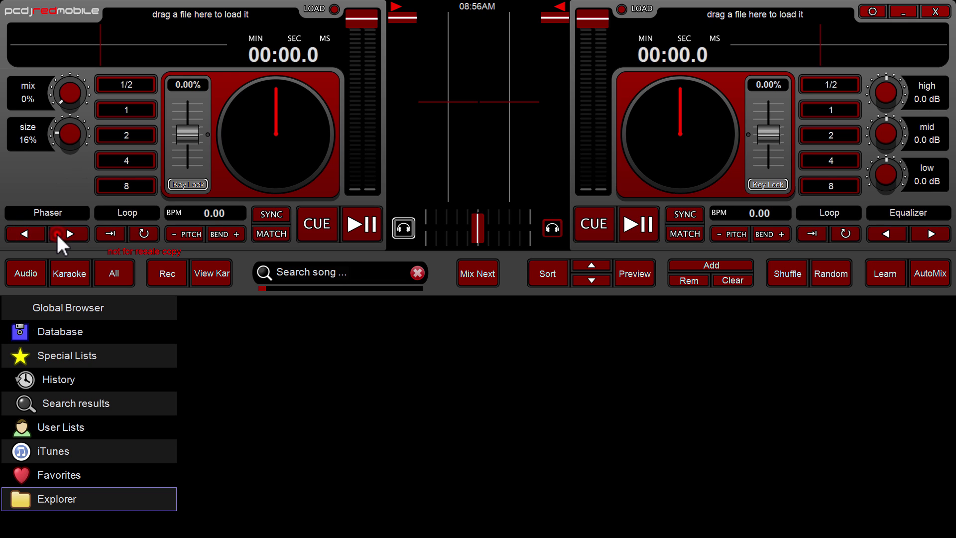
click(37, 234)
click(37, 234)
- Switch the left deck's loop controls to cue points and cycle its effect to Flanger and back to Echo
click(113, 232)
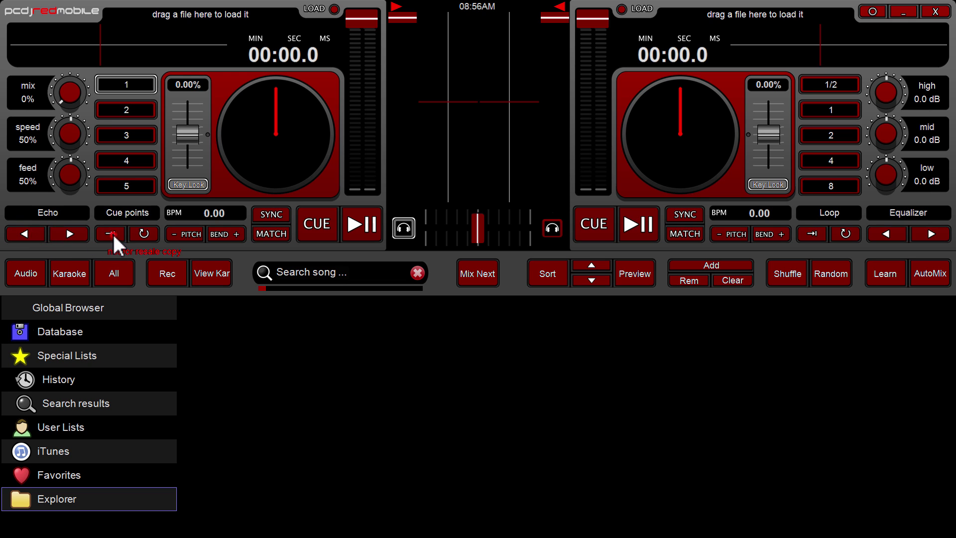
click(136, 229)
click(120, 232)
click(39, 232)
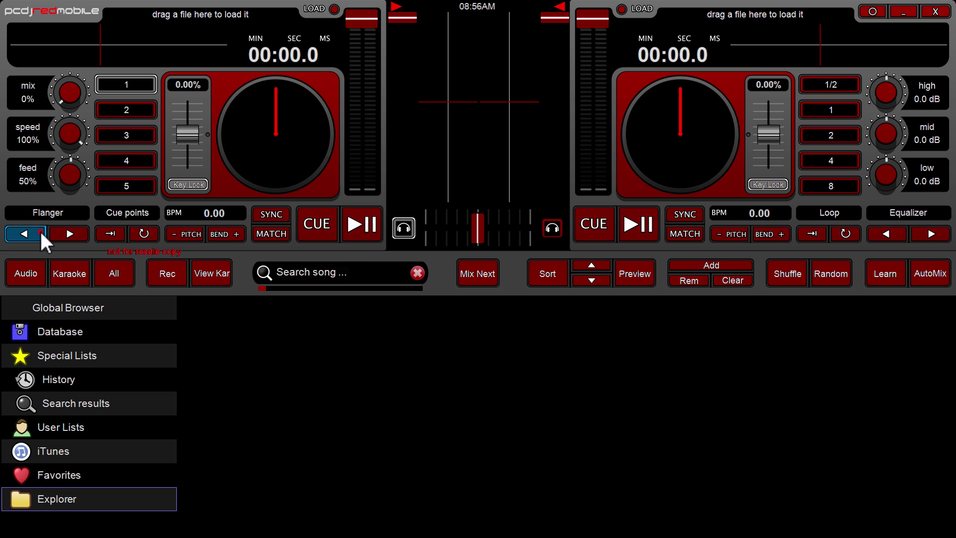
click(79, 232)
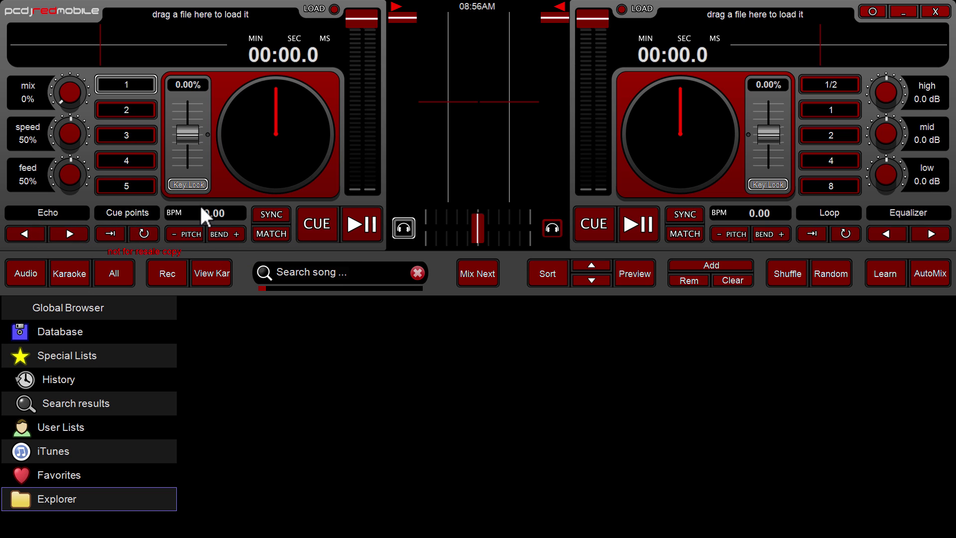
- Show the karaoke display window, move it toward the center of the screen, and close it
click(197, 186)
click(208, 274)
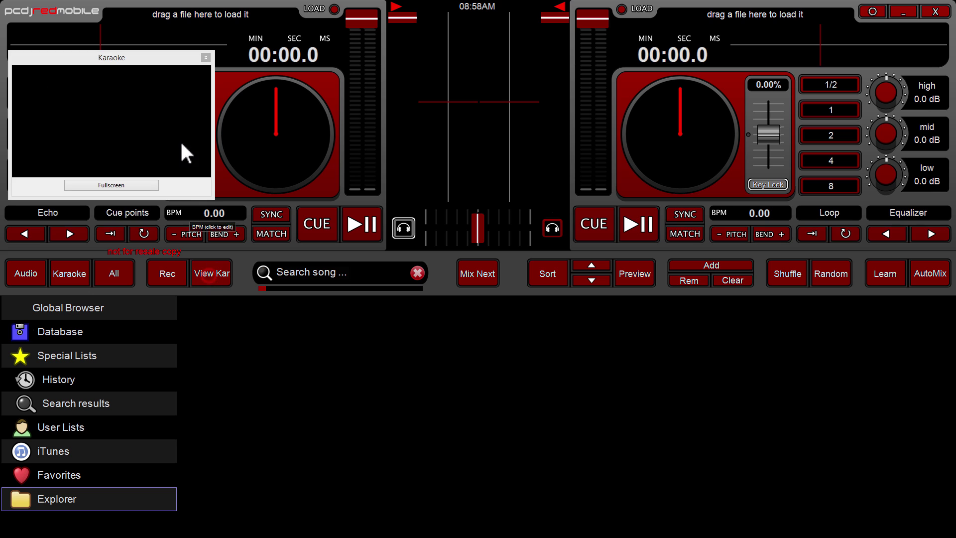
click(148, 61)
drag(147, 61, 380, 105)
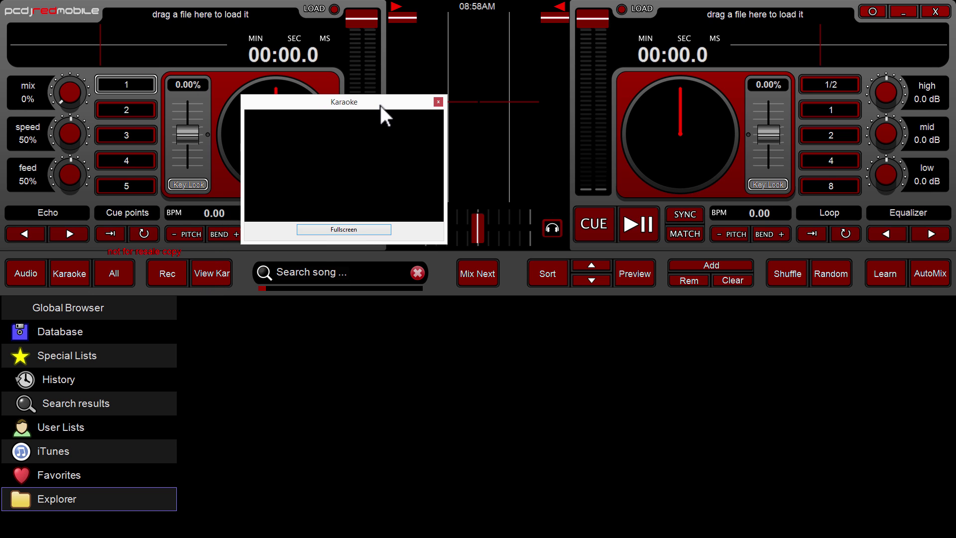
click(439, 102)
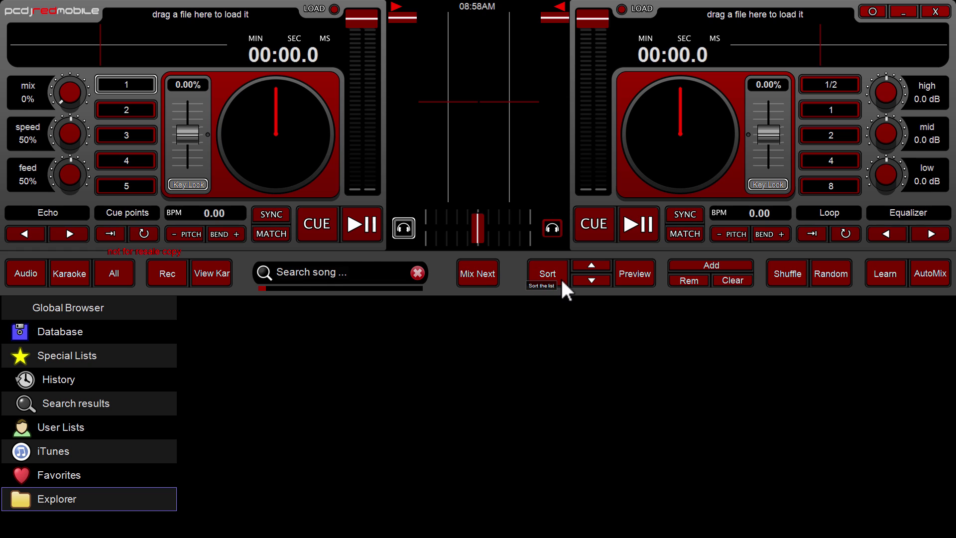
- View the sort criteria available for the track list without choosing one
click(547, 273)
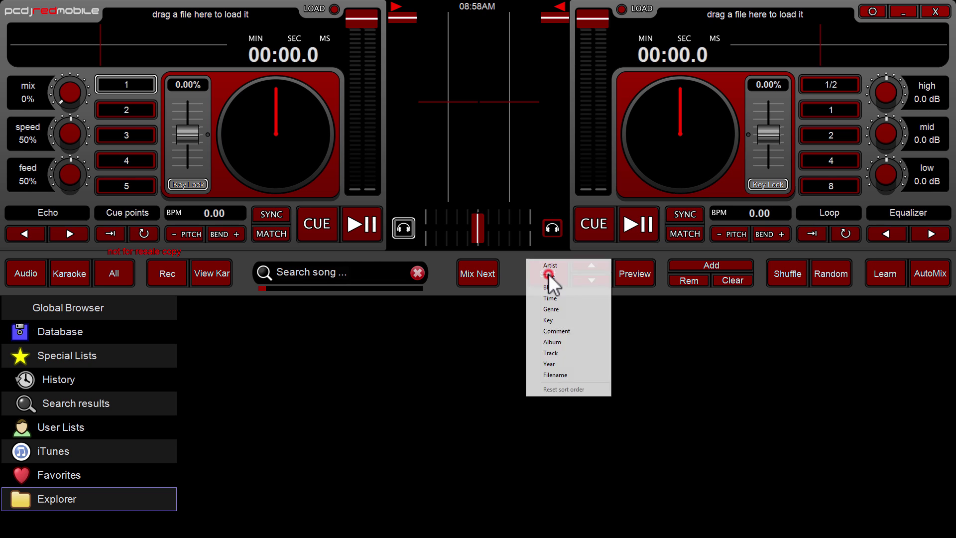
click(508, 269)
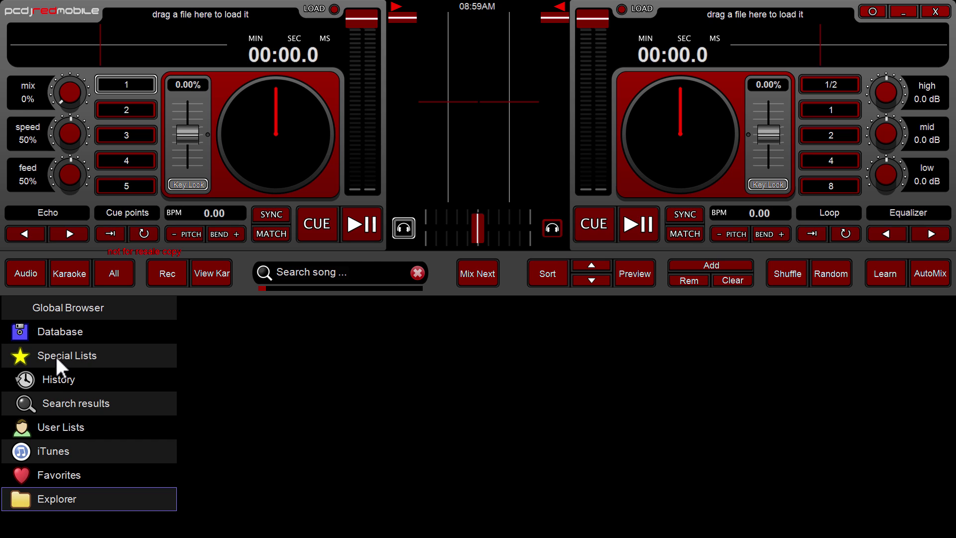
- Browse the User Lists, iTunes and Favorites sections of the global browser one after another
click(41, 427)
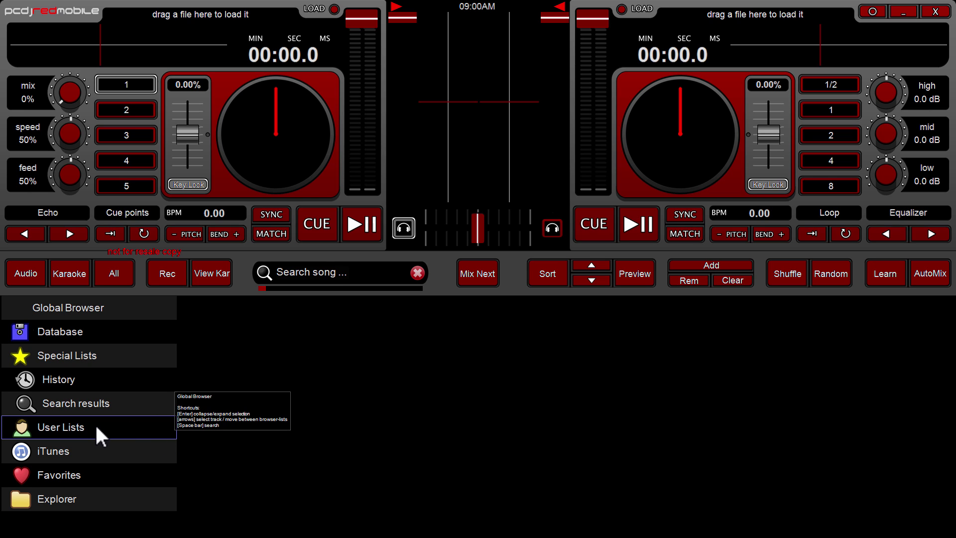
click(19, 449)
click(19, 449)
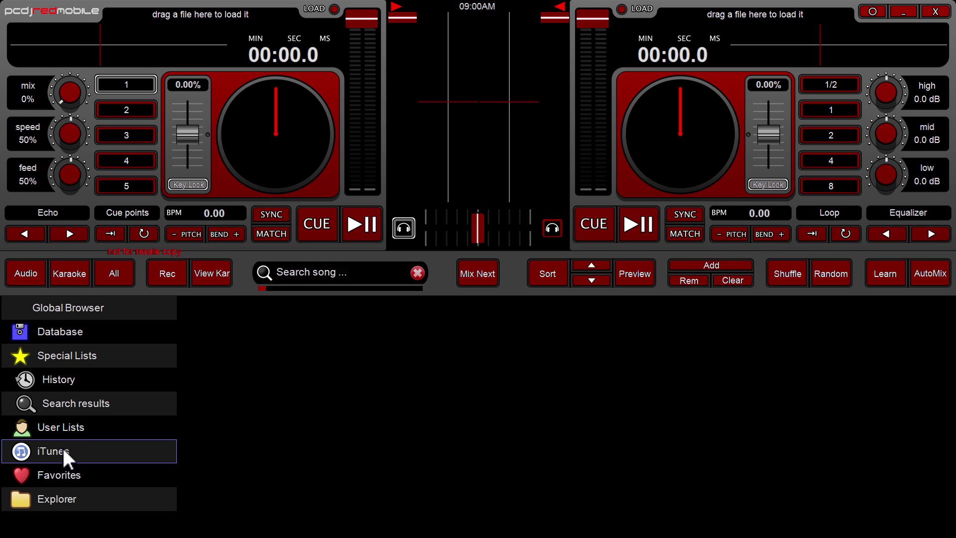
click(38, 478)
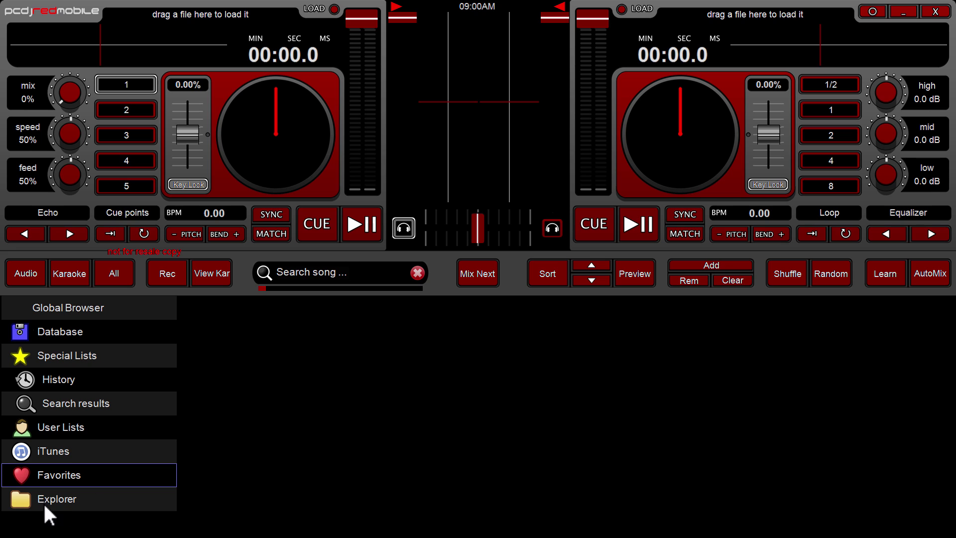
- Expand Explorer to view its folders and drives, and collapse it again
click(19, 498)
scroll(165, 360, down, 3)
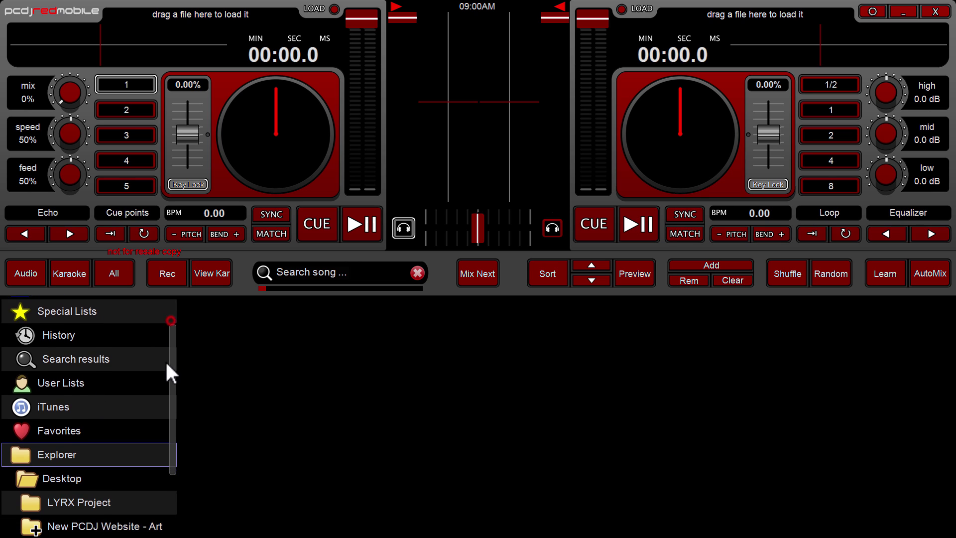
scroll(165, 360, down, 5)
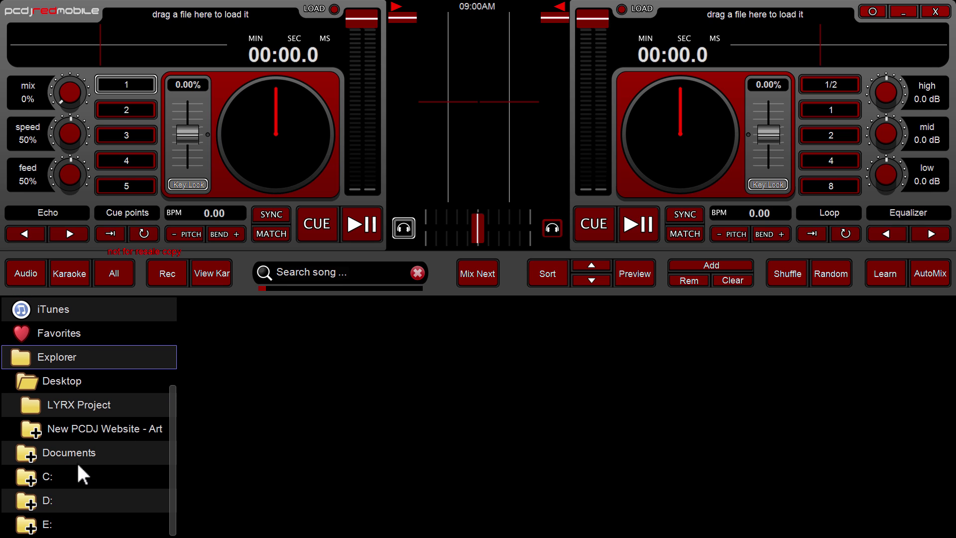
drag(29, 355, 29, 498)
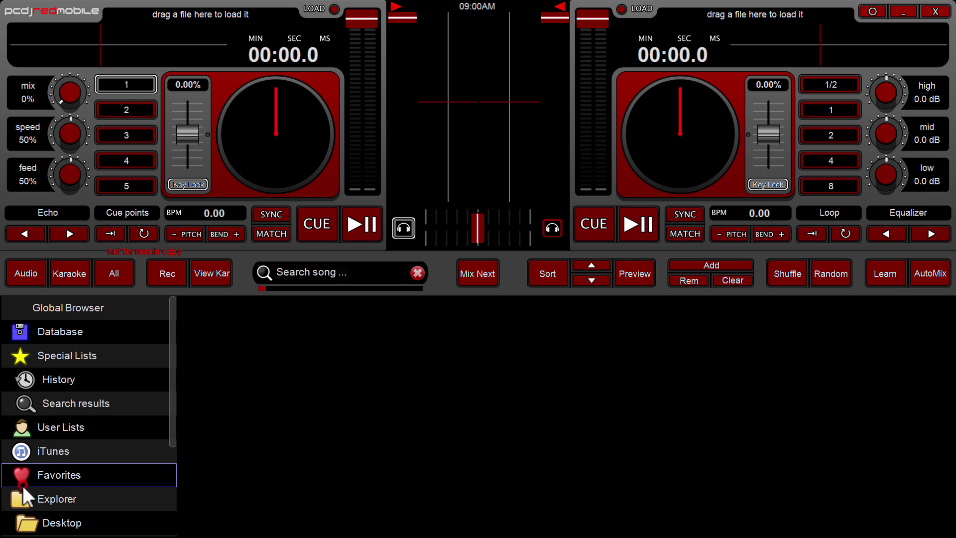
click(21, 495)
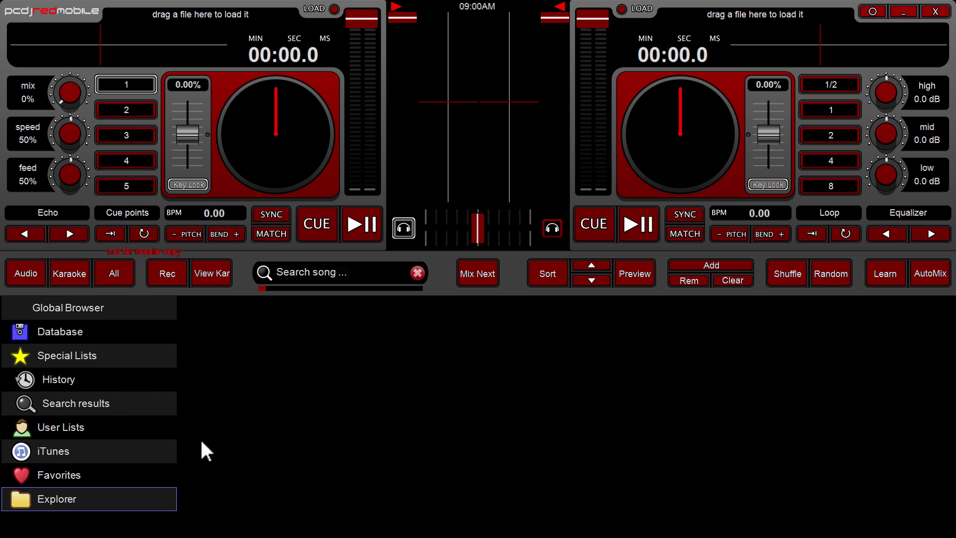
- Open the Tunes folder on drive D: under Explorer and show the options available for it
click(21, 497)
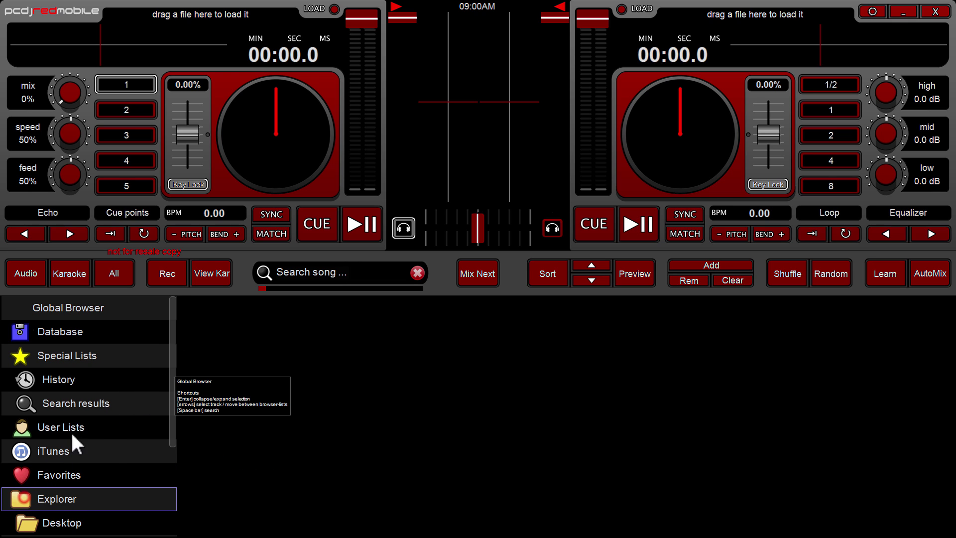
scroll(167, 386, down, 3)
scroll(170, 391, down, 3)
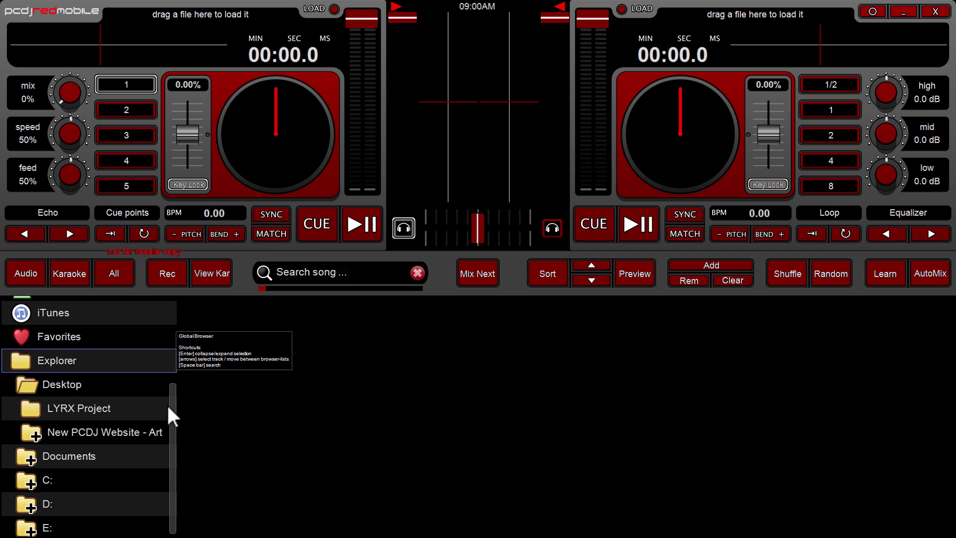
scroll(167, 413, down, 1)
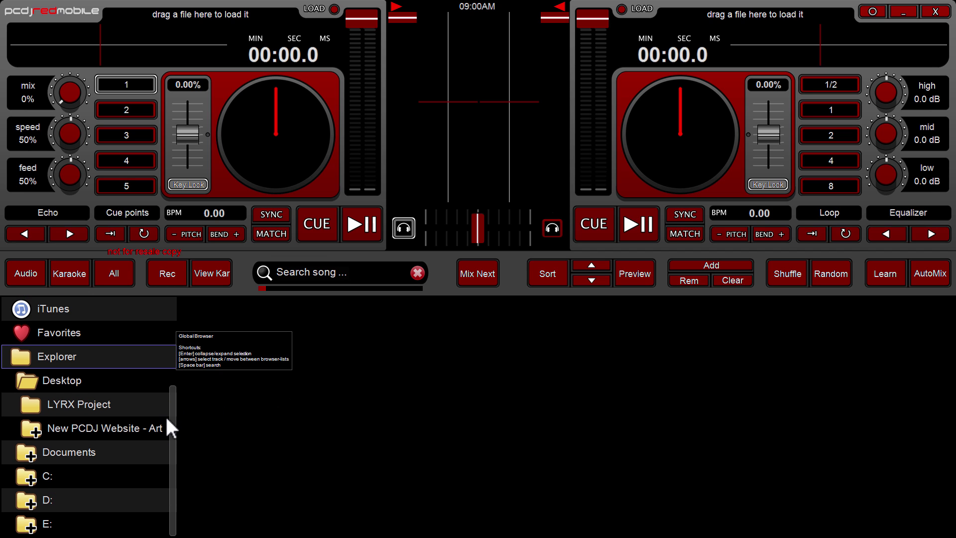
click(46, 501)
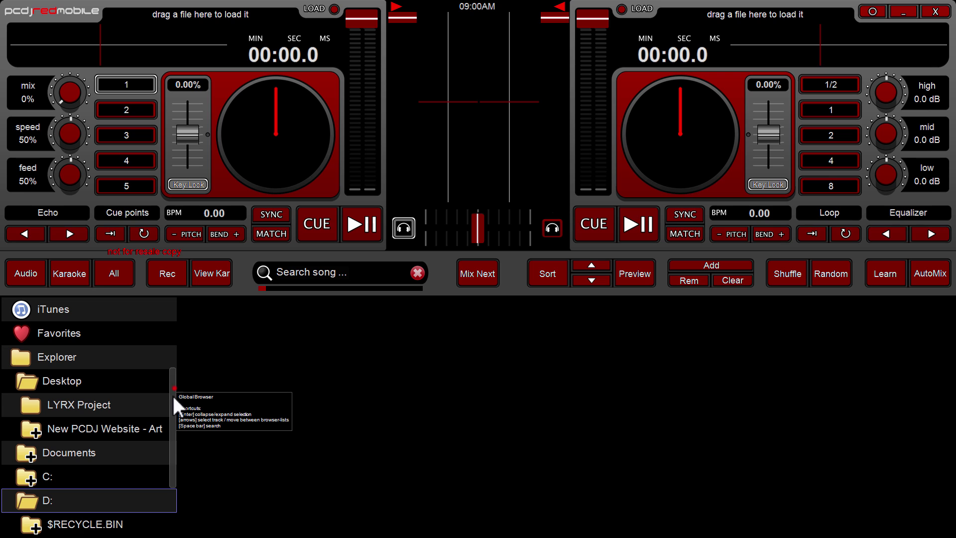
scroll(173, 394, down, 4)
right_click(52, 496)
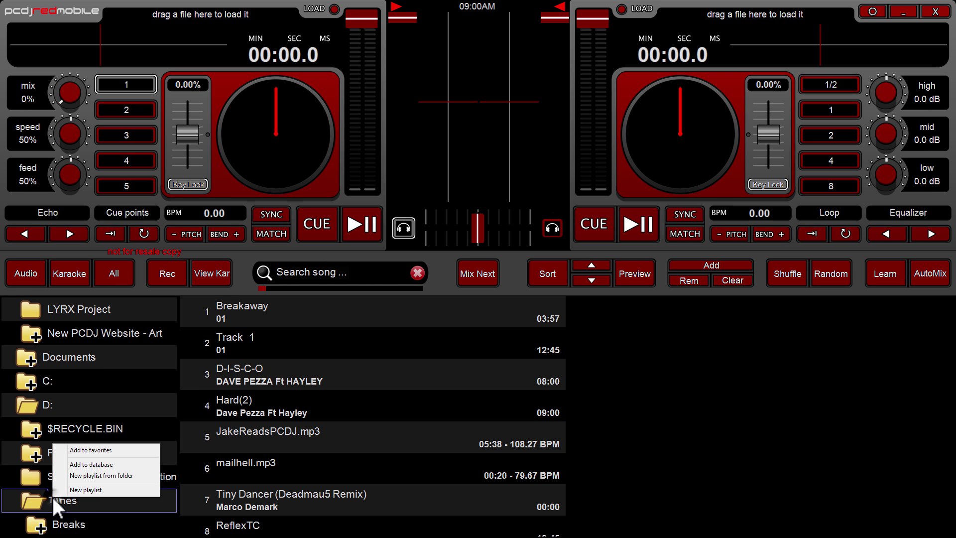
- Add the Tunes folder on drive D: to the favorites
click(31, 500)
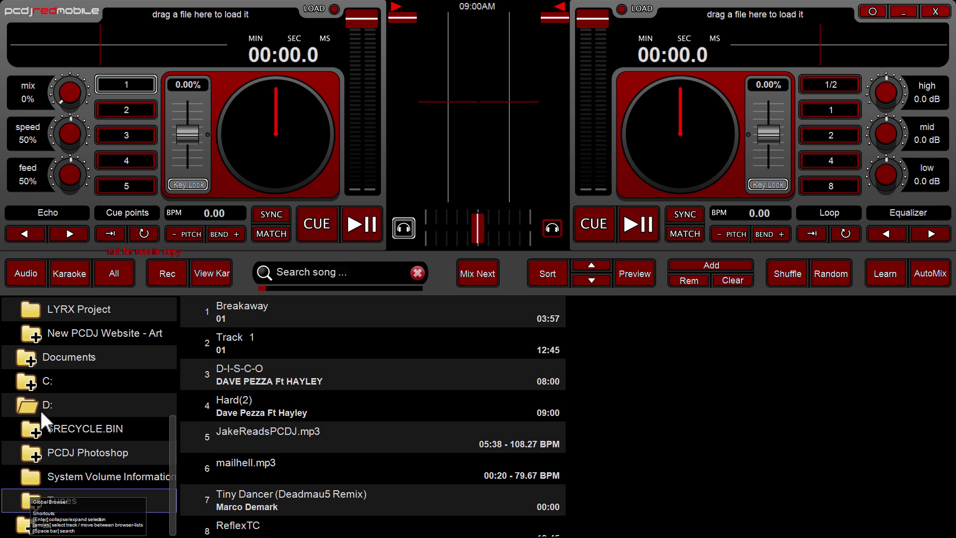
click(33, 499)
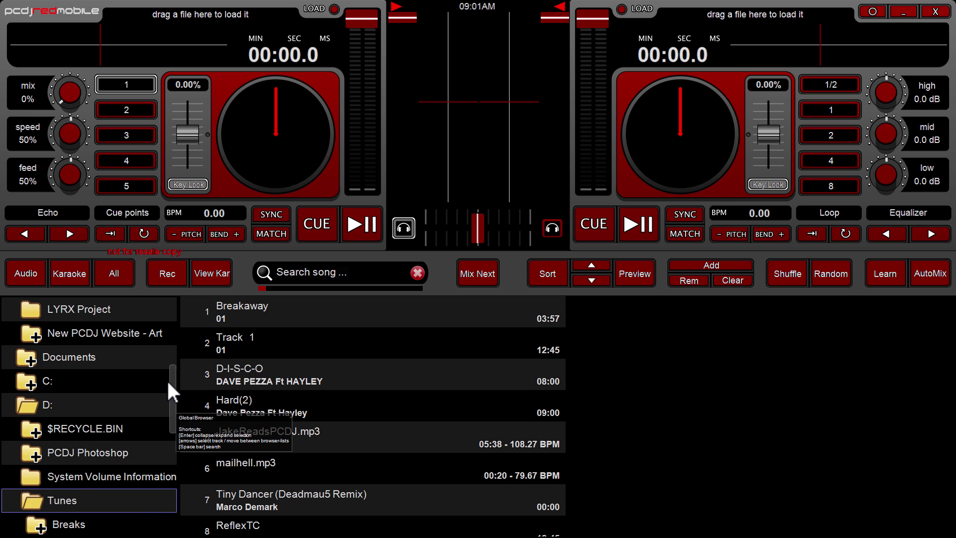
drag(170, 376, 168, 407)
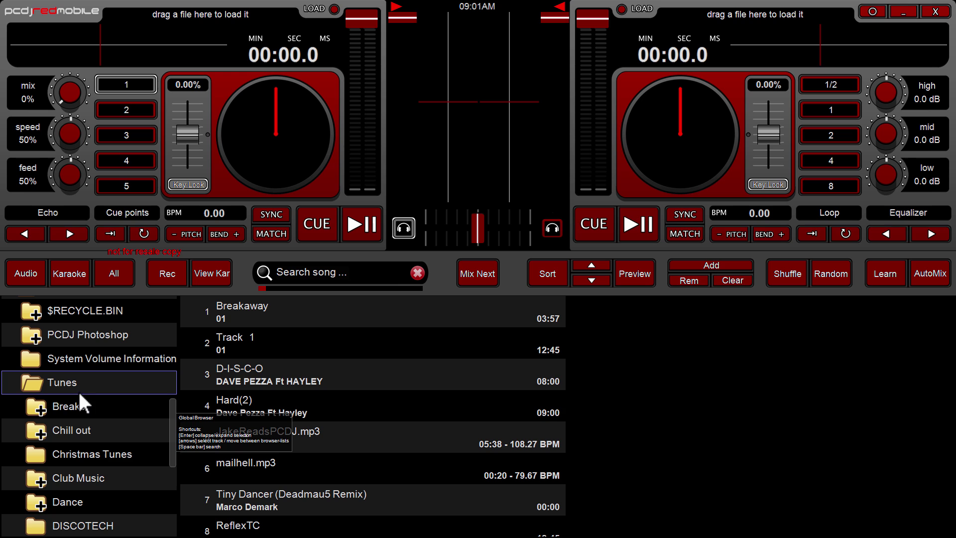
right_click(39, 383)
right_click(37, 508)
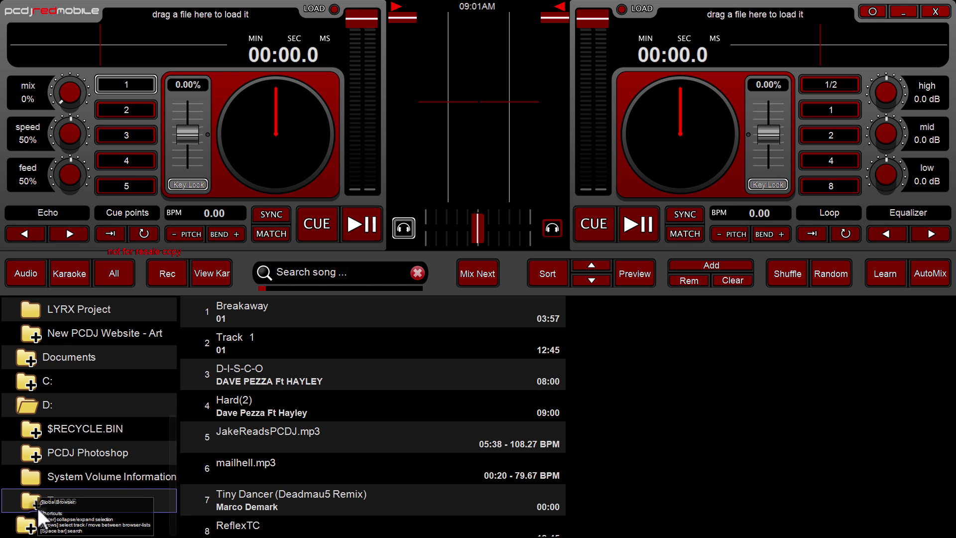
click(70, 463)
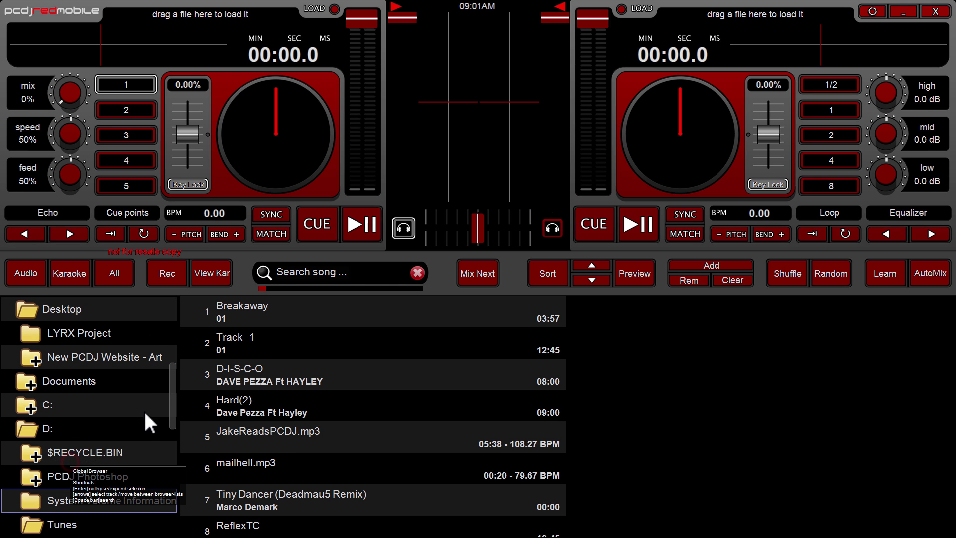
- Collapse the Desktop folder and the whole Explorer section in the global browser
click(27, 310)
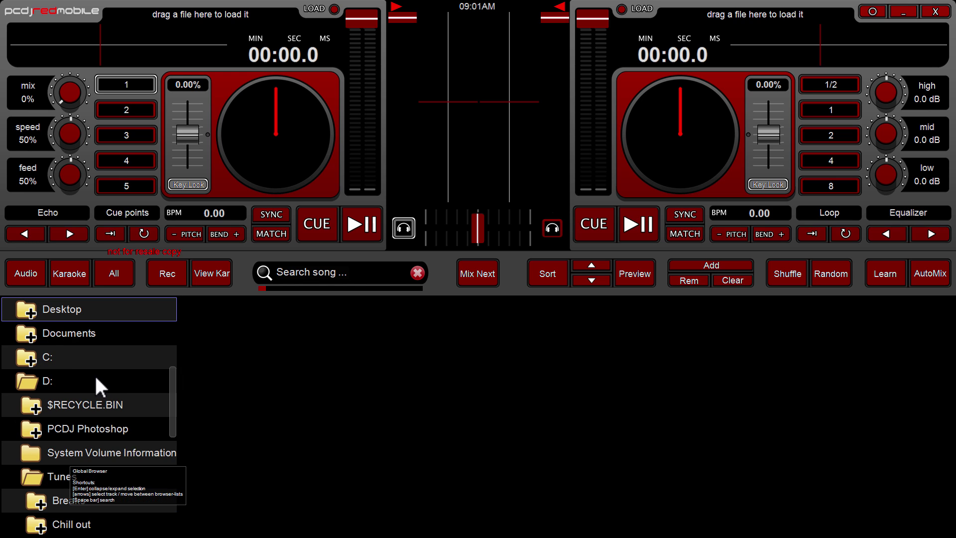
scroll(99, 387, up, 3)
click(31, 343)
scroll(95, 379, up, 3)
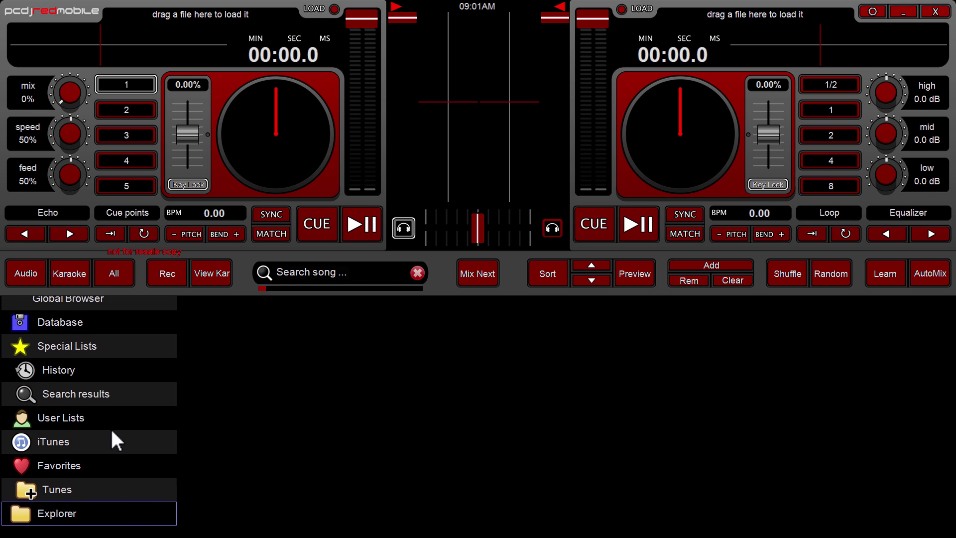
- Open the Tunes folder under Favorites, view its Breaks subfolder, and collapse Tunes again
click(32, 500)
drag(172, 312, 166, 364)
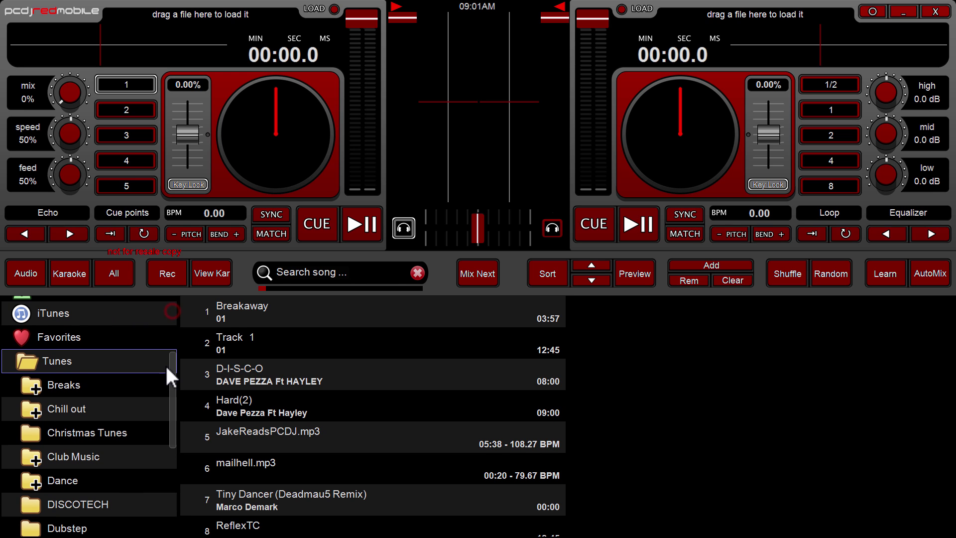
click(74, 382)
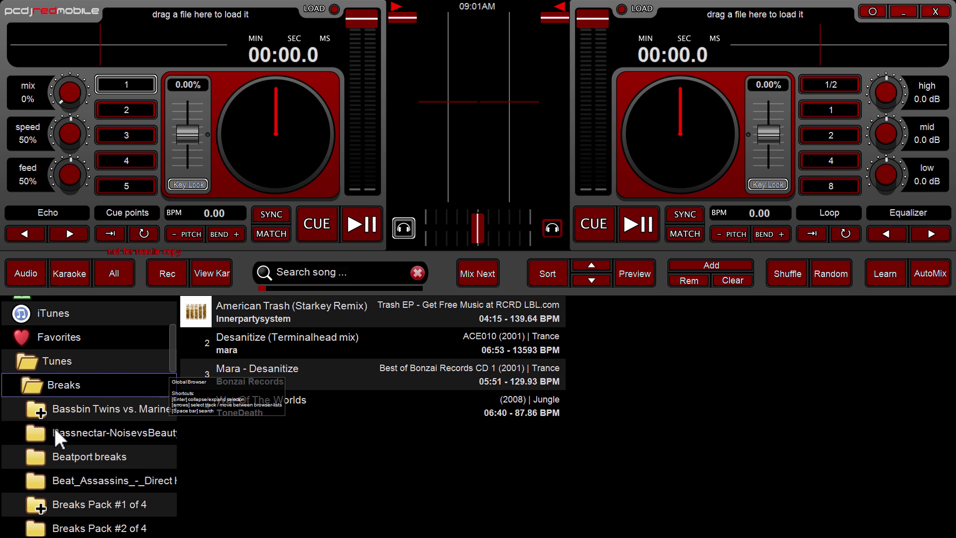
click(55, 363)
scroll(44, 477, up, 3)
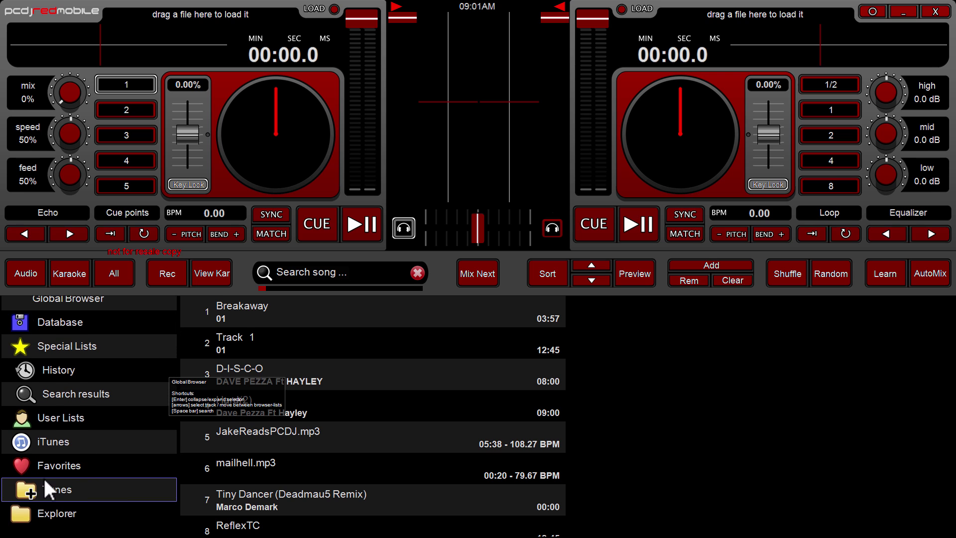
- Display the tracks of the American 40 folder, inside iDJPool in the favorite Tunes folder
drag(169, 321, 35, 457)
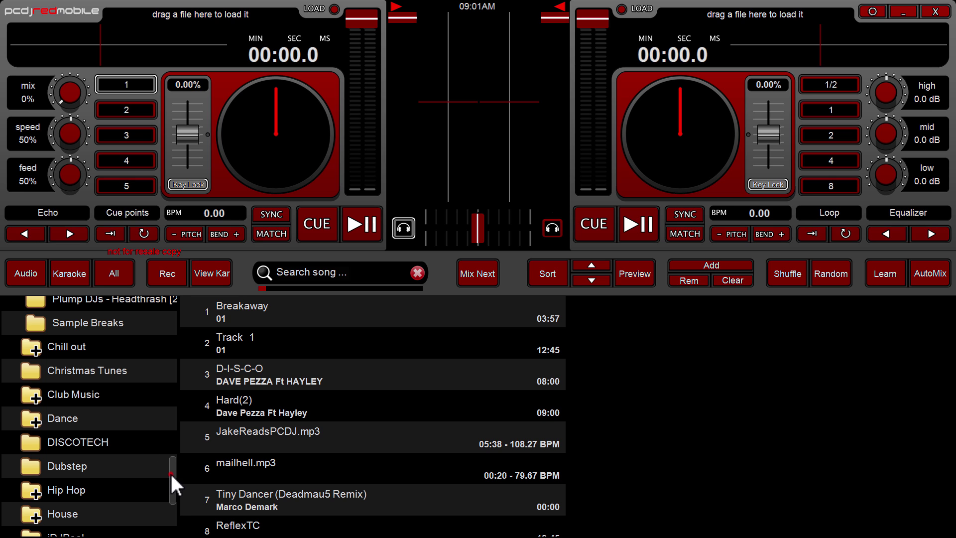
drag(170, 472, 170, 495)
click(35, 424)
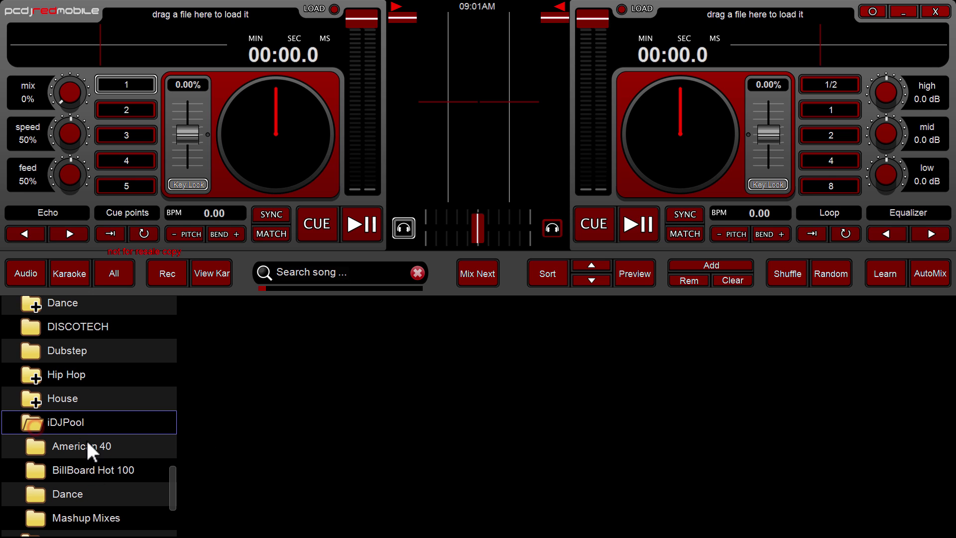
click(46, 446)
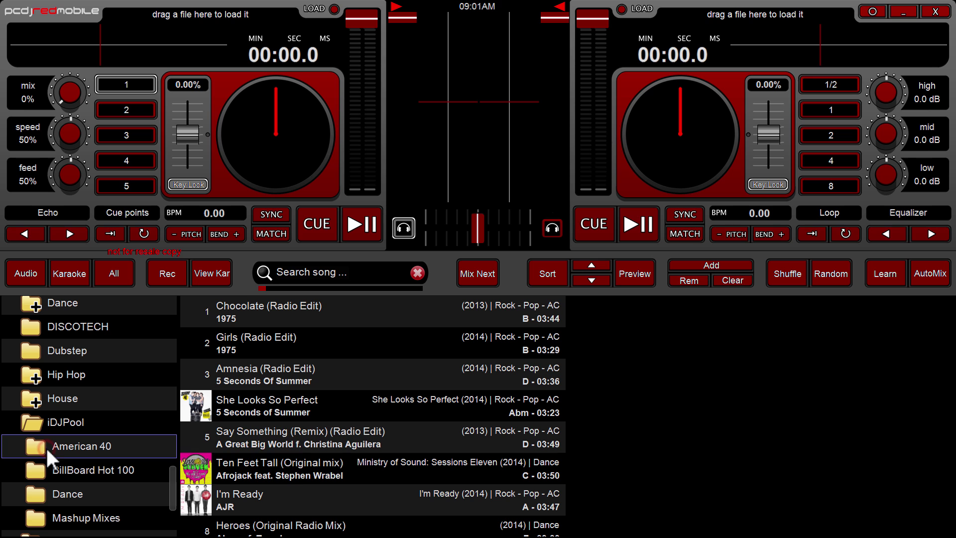
- Sort the American 40 track list by BPM
click(298, 386)
scroll(417, 400, down, 1)
scroll(422, 411, down, 5)
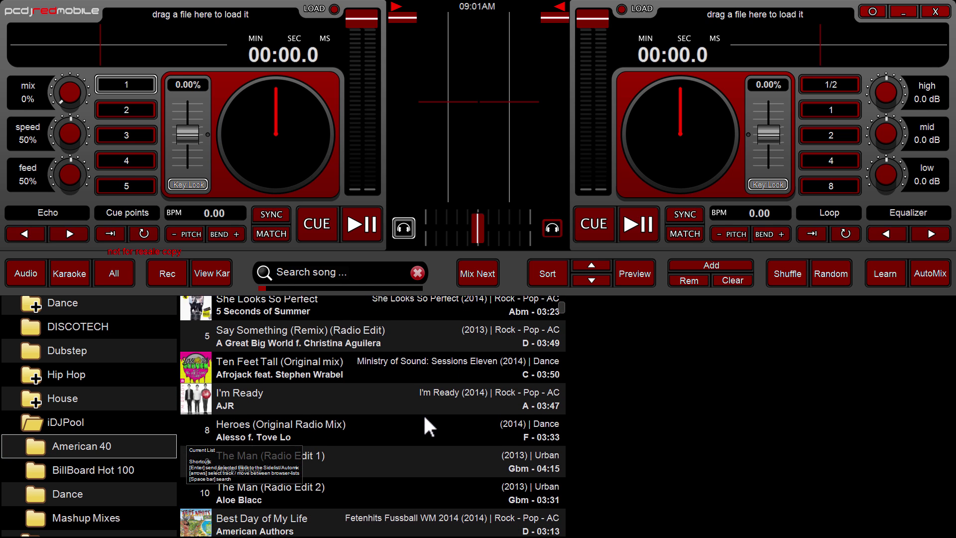
drag(560, 304, 561, 349)
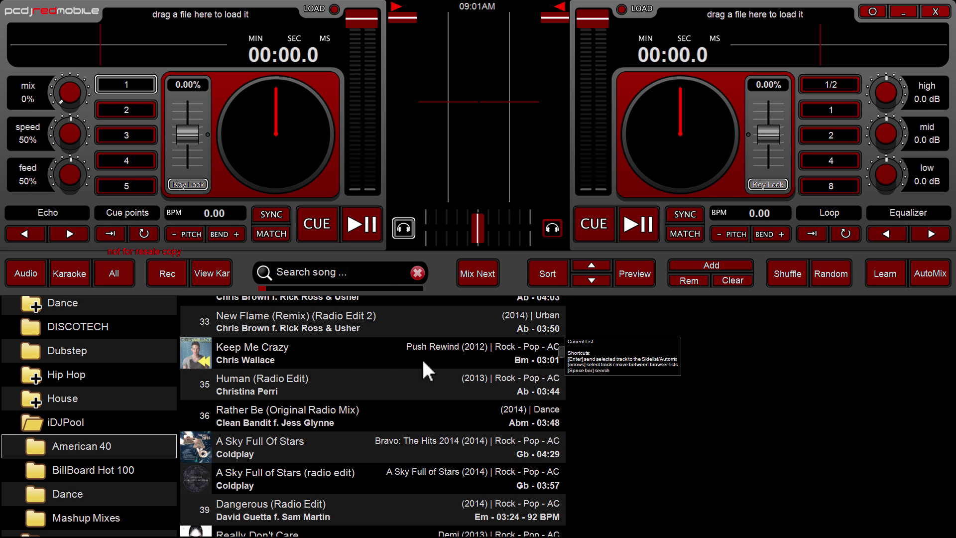
click(536, 266)
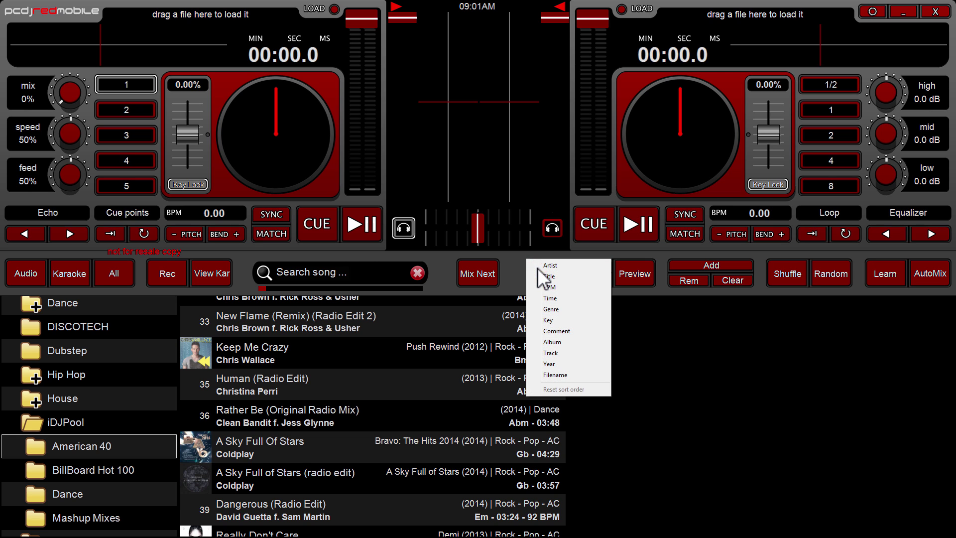
click(550, 288)
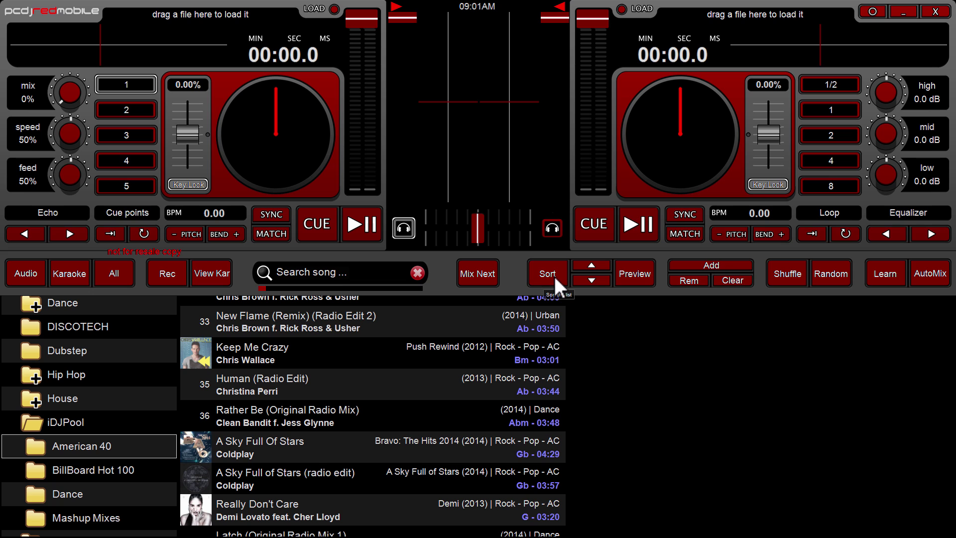
- Re-sort the American 40 tracks by key and finally by artist
click(545, 272)
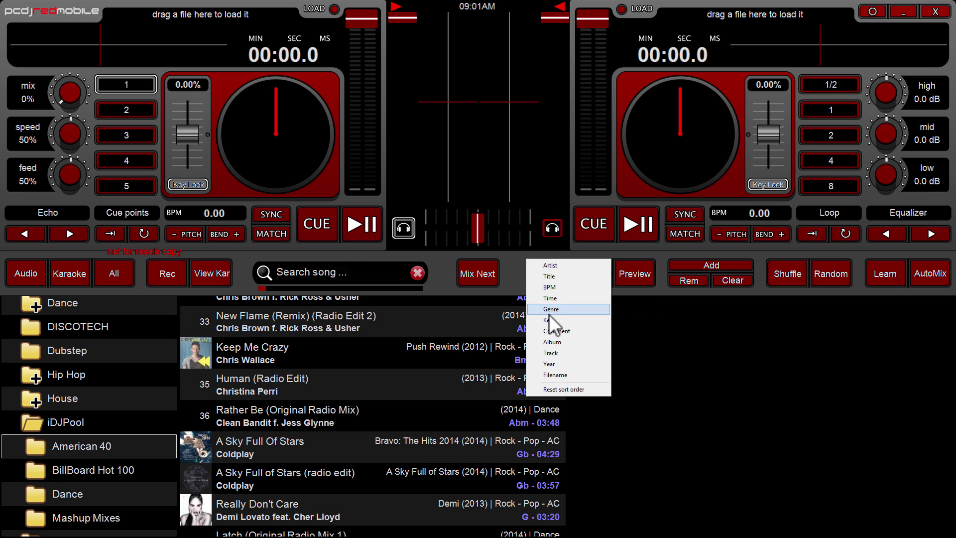
click(551, 321)
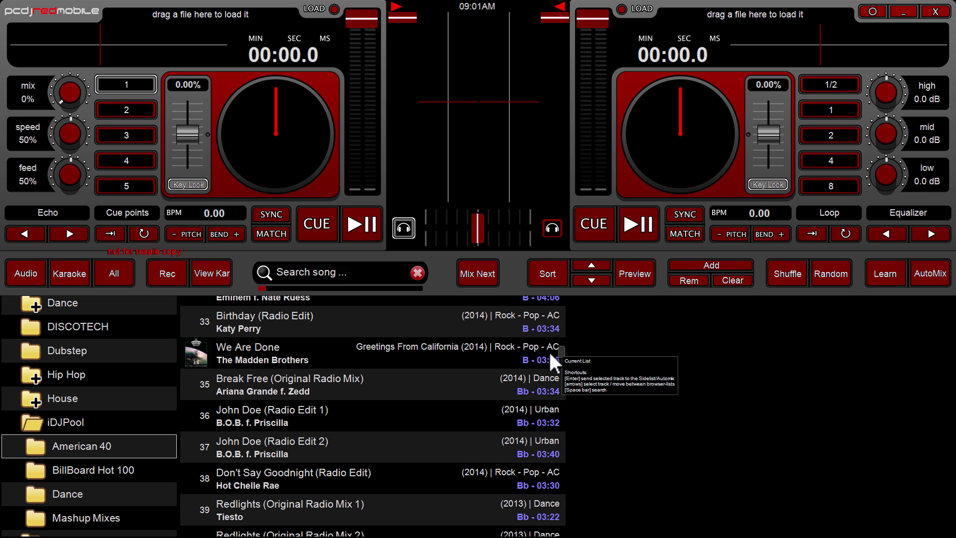
click(540, 278)
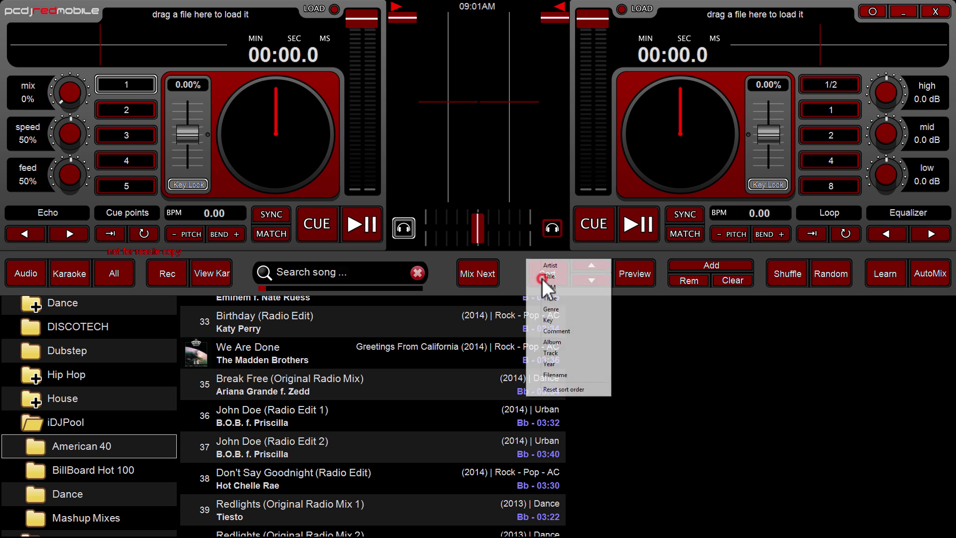
click(517, 268)
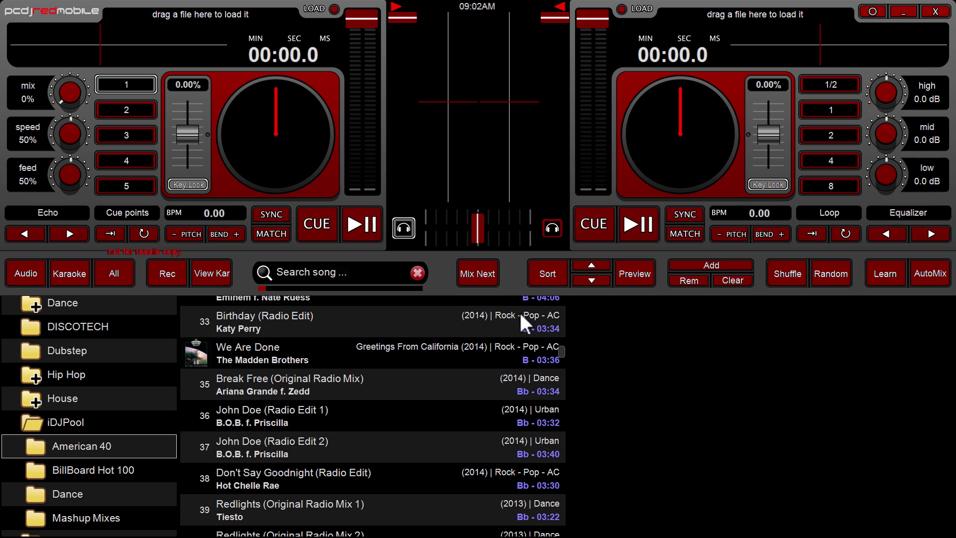
click(543, 274)
click(550, 267)
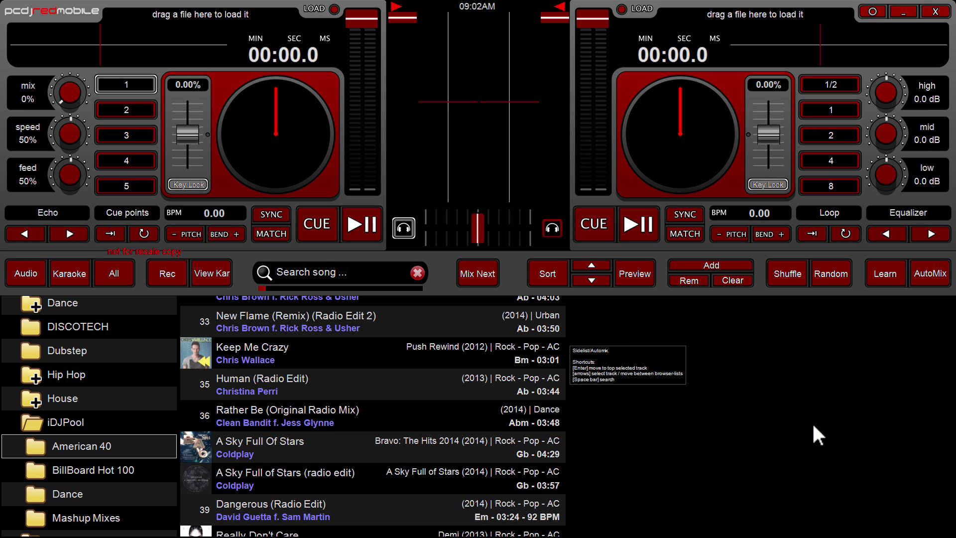
- Add Keep Me Crazy, A Sky Full Of Stars, Dangerous (Radio Edit) and New Flame (Remix) (Radio Edit 1) to the sidelist
double_click(252, 347)
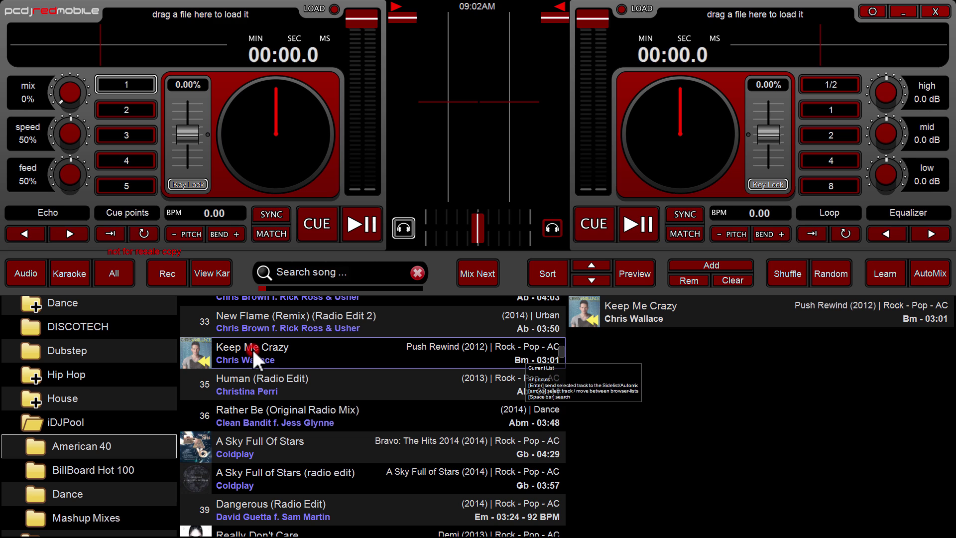
double_click(395, 443)
double_click(431, 505)
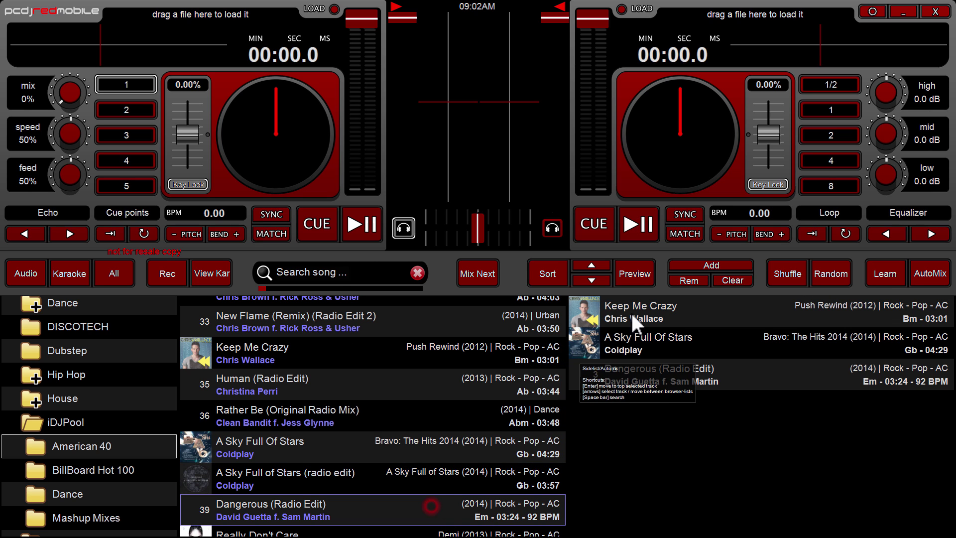
scroll(343, 340, up, 1)
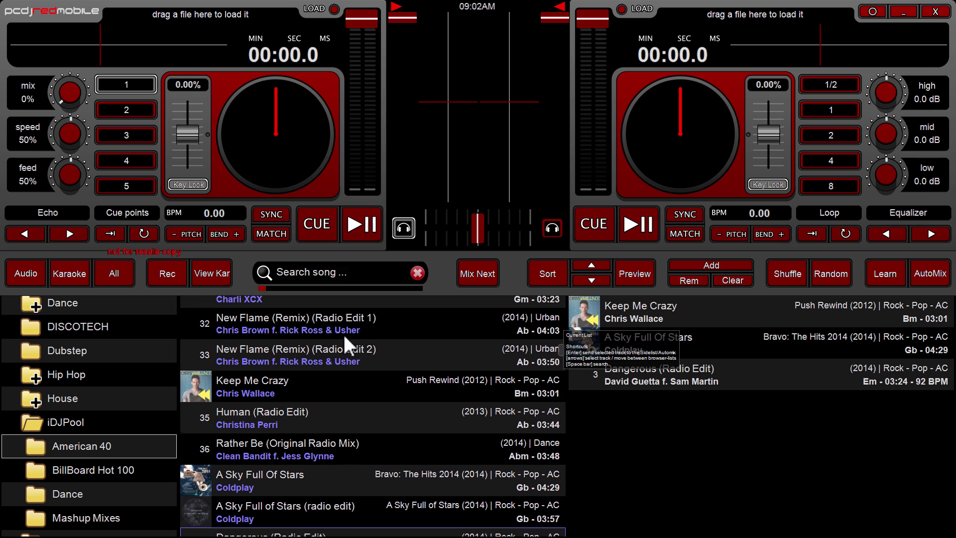
click(343, 333)
double_click(389, 301)
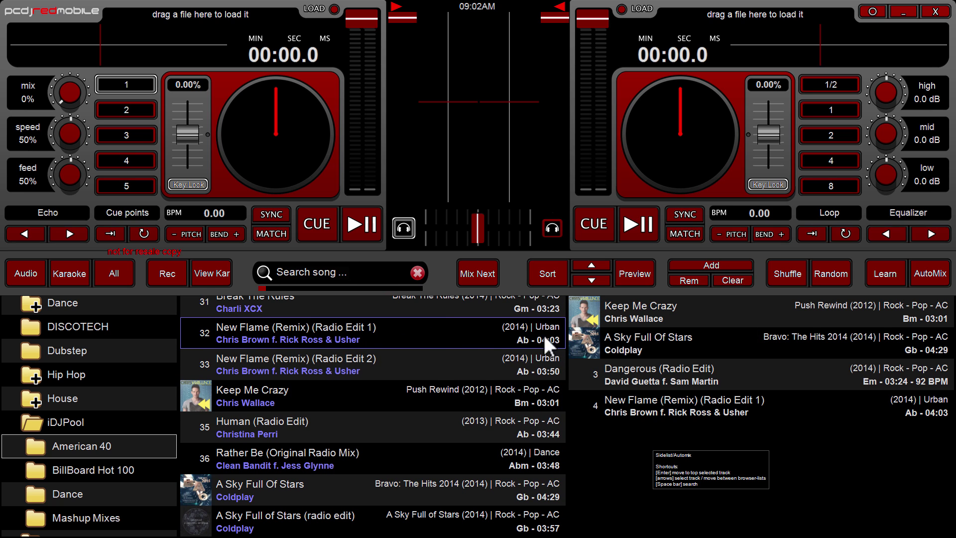
click(430, 341)
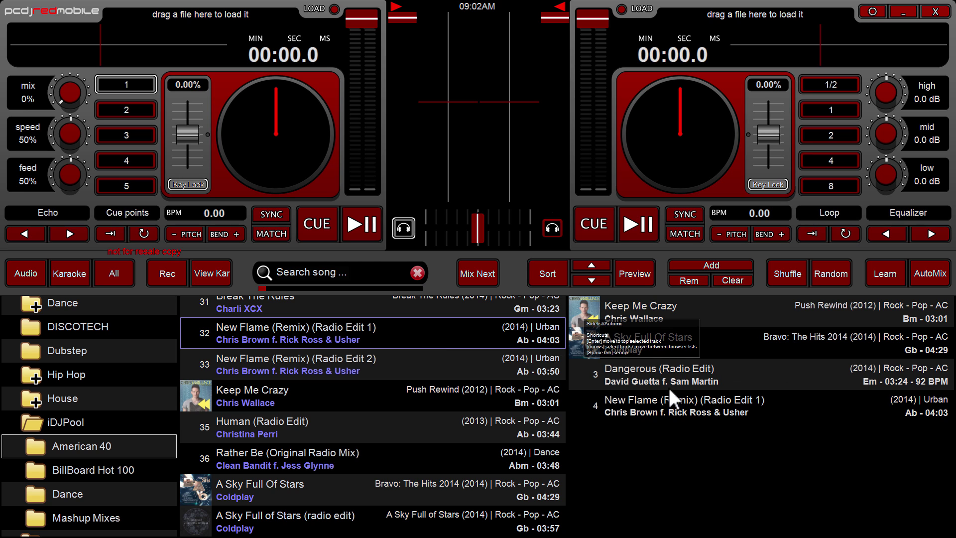
- Remove the four tracks from the sidelist one by one, starting with Keep Me Crazy
click(733, 302)
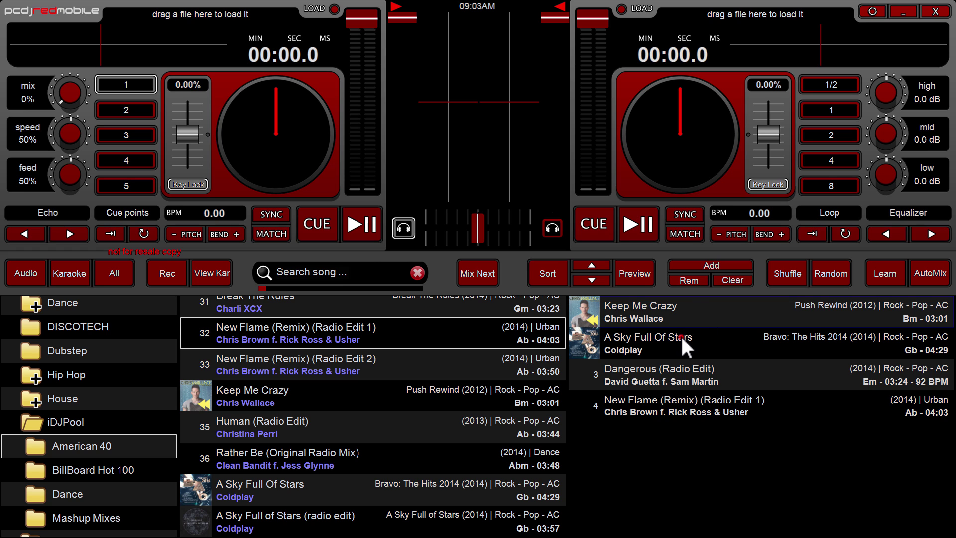
click(678, 317)
key(Delete)
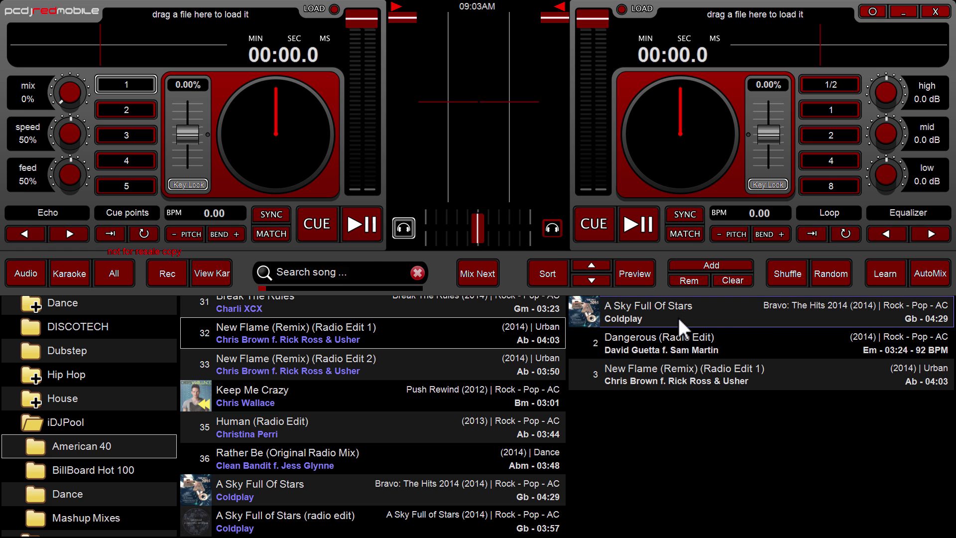
key(Delete)
key(Delete)
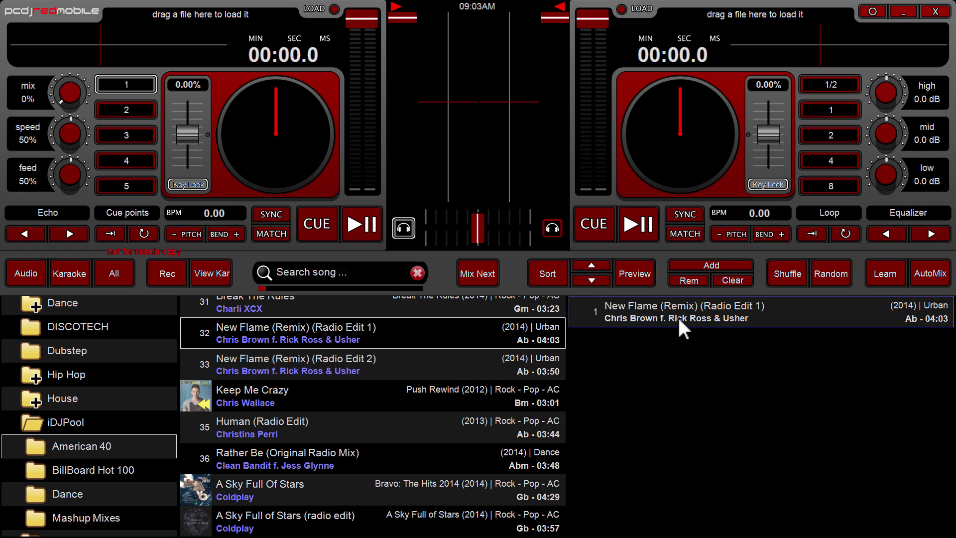
key(Delete)
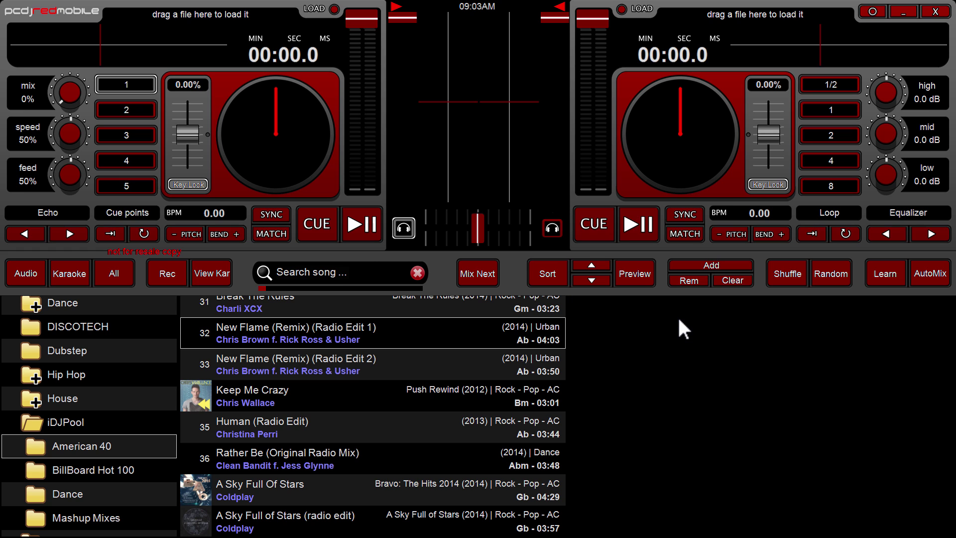
- Place Keep Me Crazy and New Flame (Remix) (Radio Edit 2) in the sidelist and remove both again
double_click(432, 381)
click(698, 278)
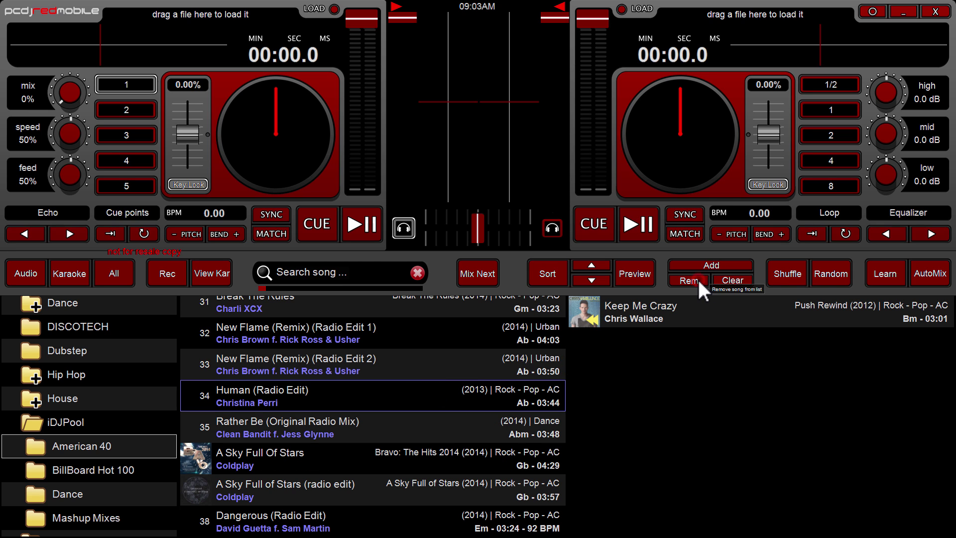
drag(485, 373, 648, 343)
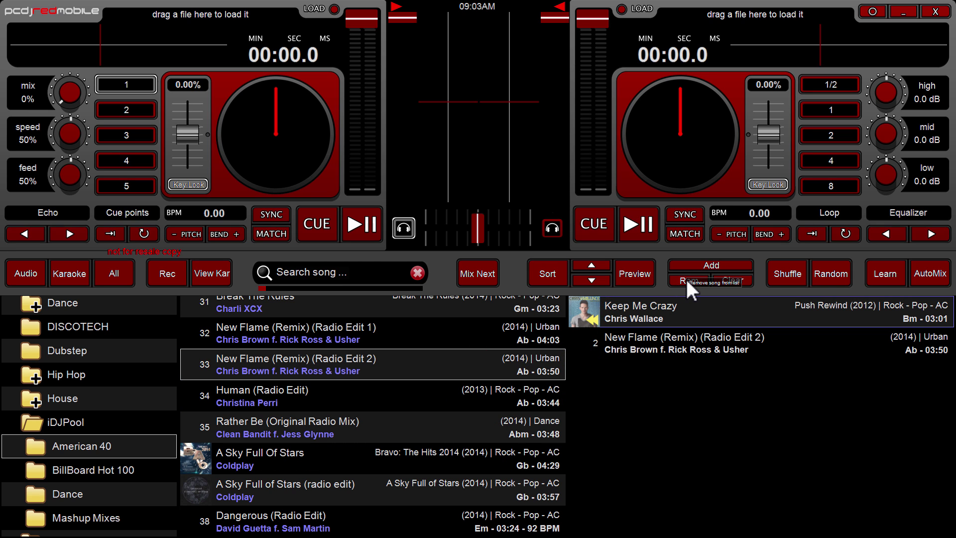
click(686, 277)
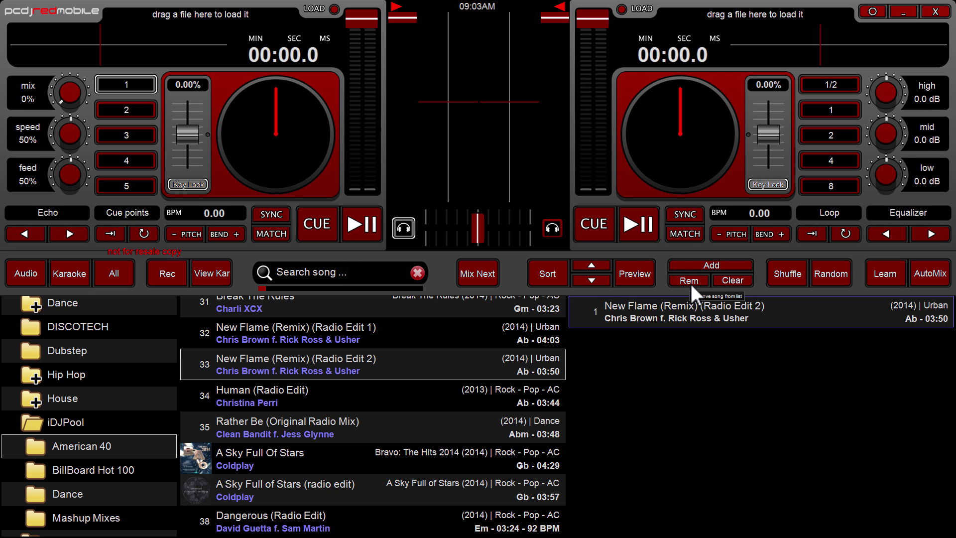
click(689, 281)
- Add Rather Be, A Sky Full of Stars (radio edit), Dangerous (Radio Edit) and Really Don't Care to the sidelist
click(443, 405)
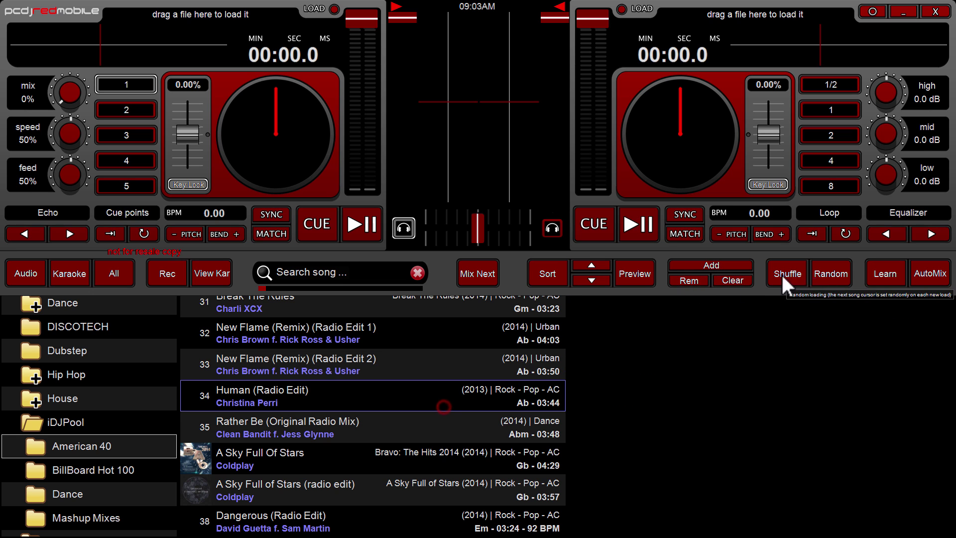
double_click(356, 424)
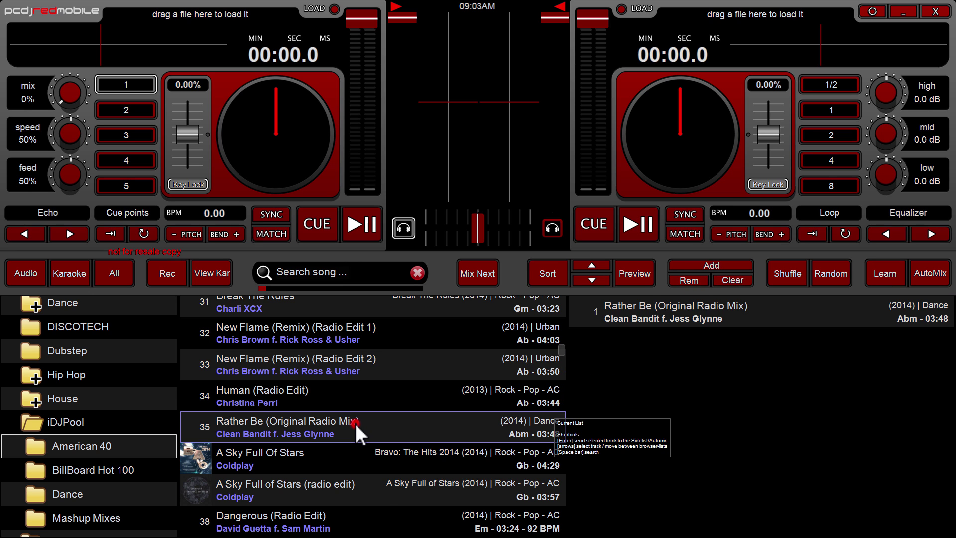
double_click(377, 490)
scroll(377, 486, down, 1)
double_click(379, 482)
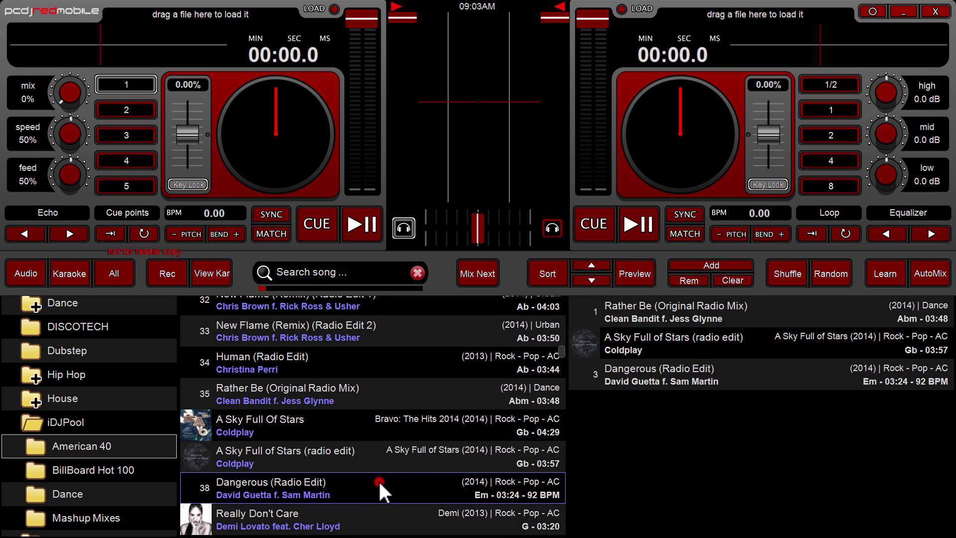
scroll(398, 482, down, 1)
double_click(398, 483)
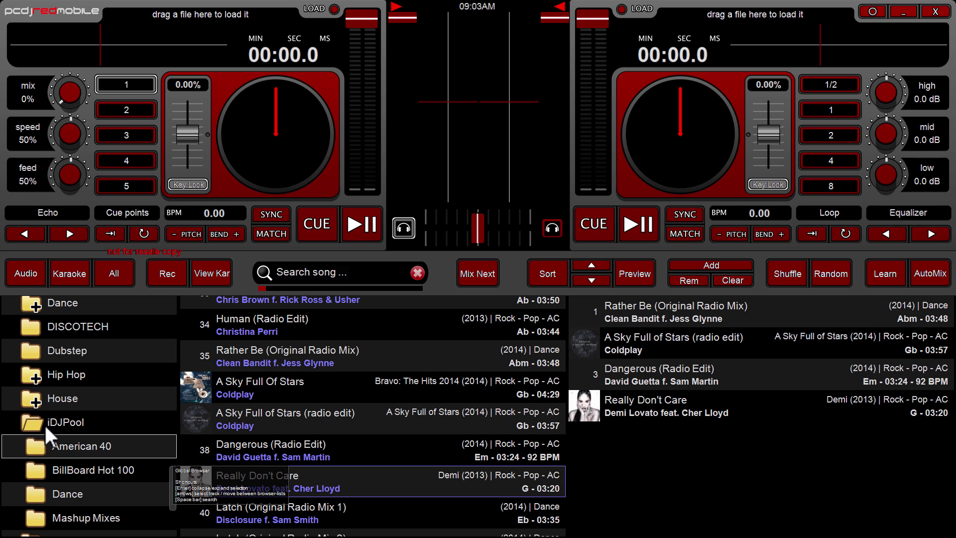
- Select all four sidelist tracks together, from Rather Be to Really Don't Care, and remove them from the list
click(674, 314)
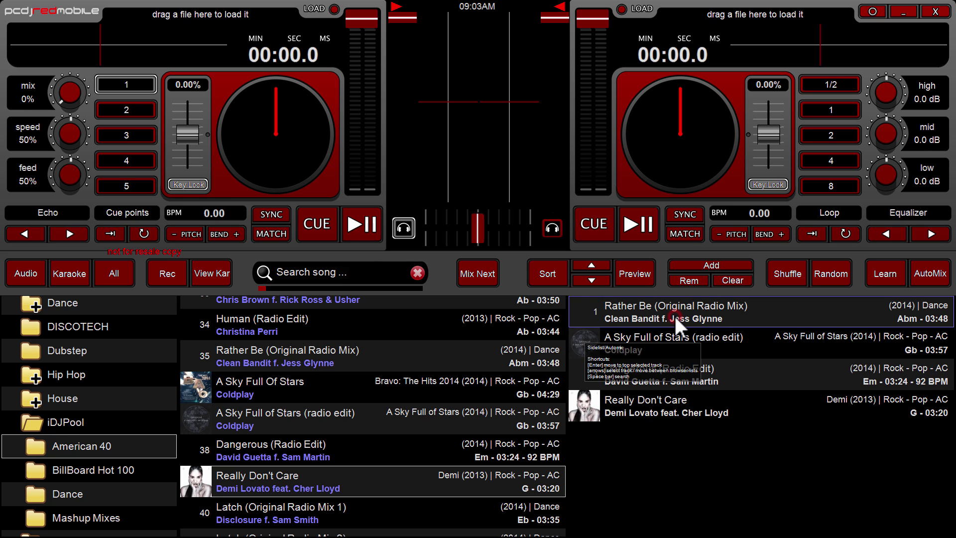
shift+click(668, 396)
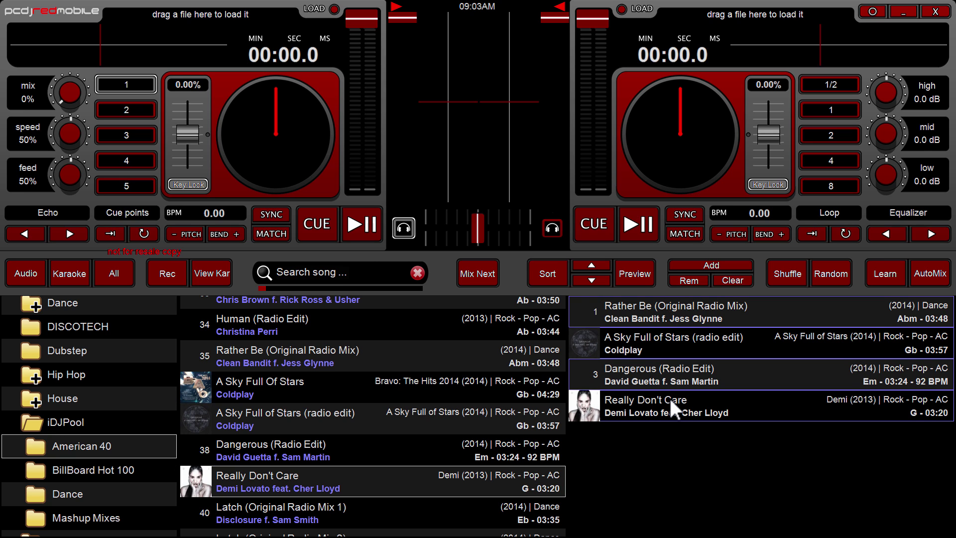
key(Delete)
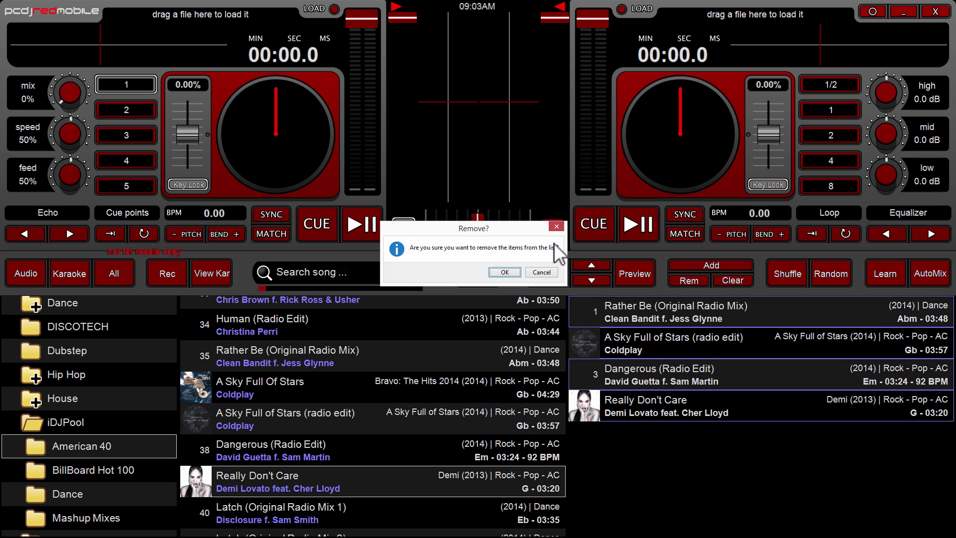
click(508, 273)
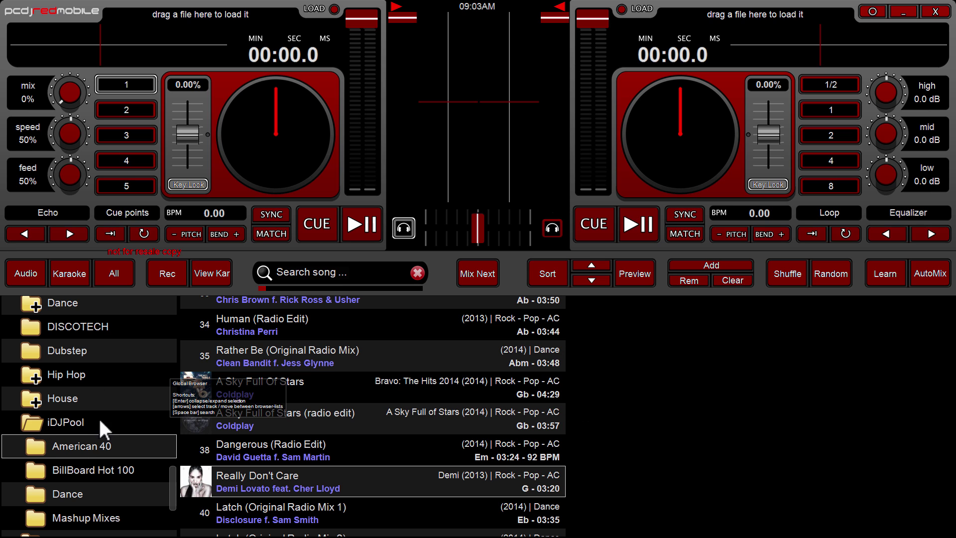
- Send all tracks of the American 40 list to the Sidelist/Automix
right_click(321, 351)
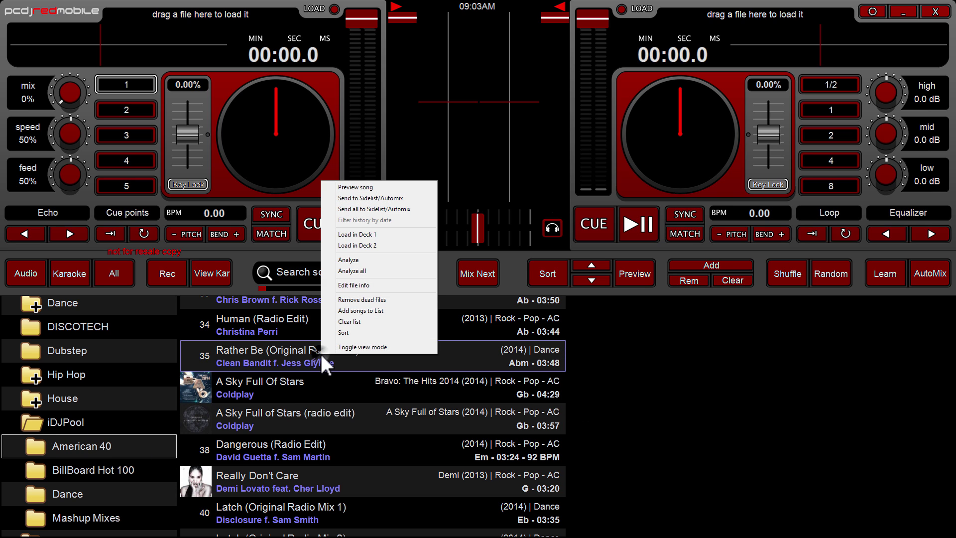
right_click(334, 382)
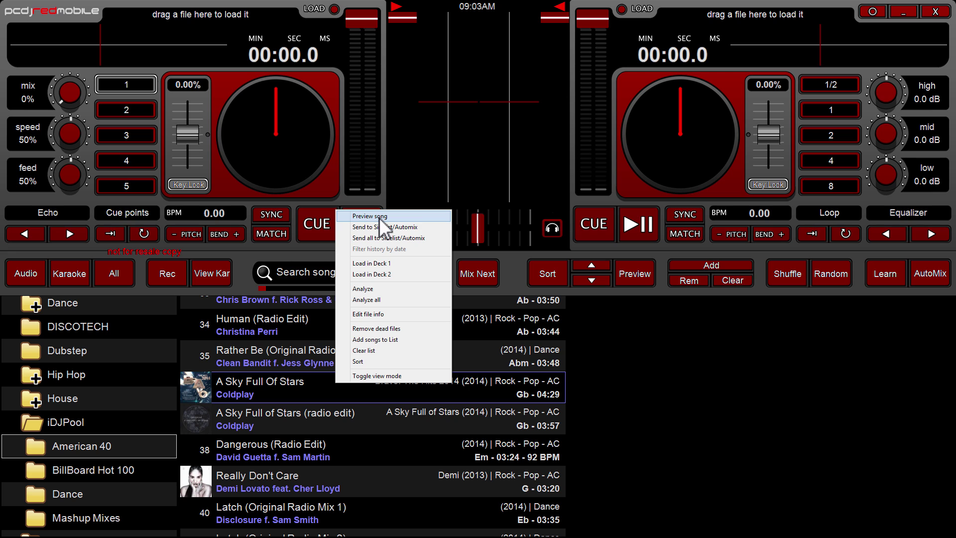
click(395, 238)
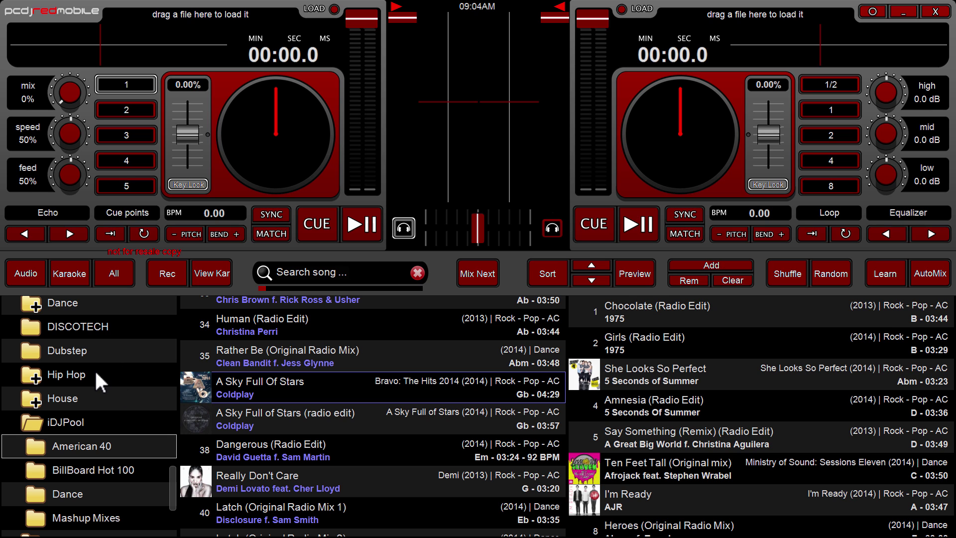
drag(168, 479, 166, 426)
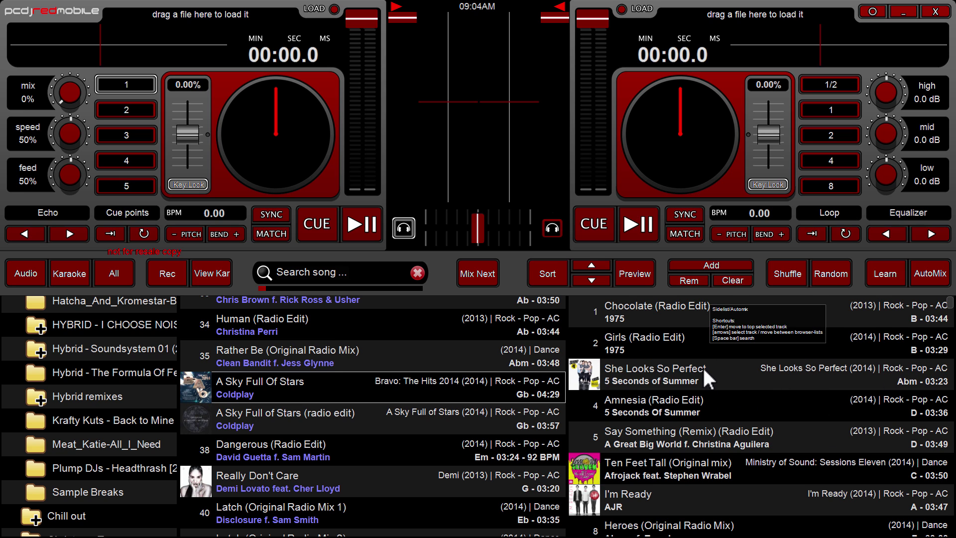
click(328, 350)
click(329, 331)
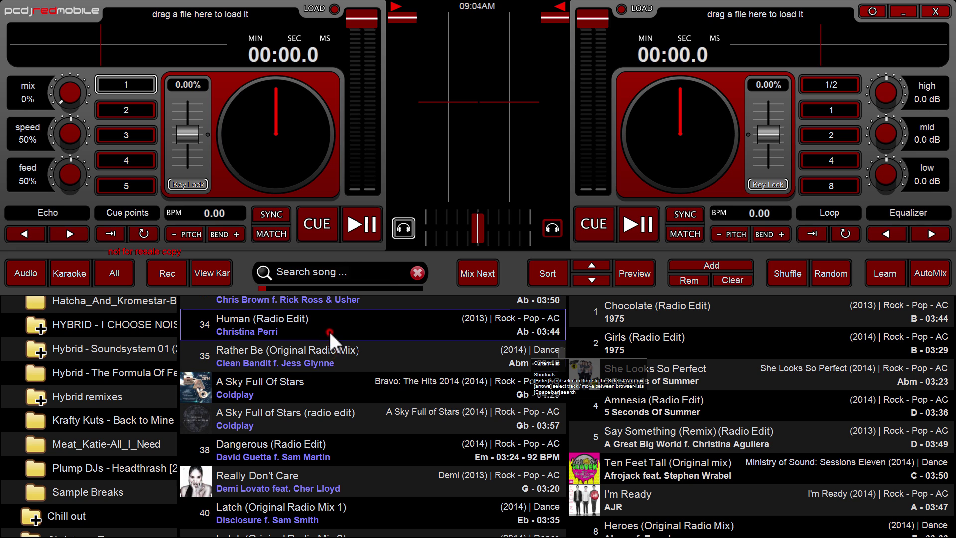
click(329, 357)
scroll(353, 357, up, 1)
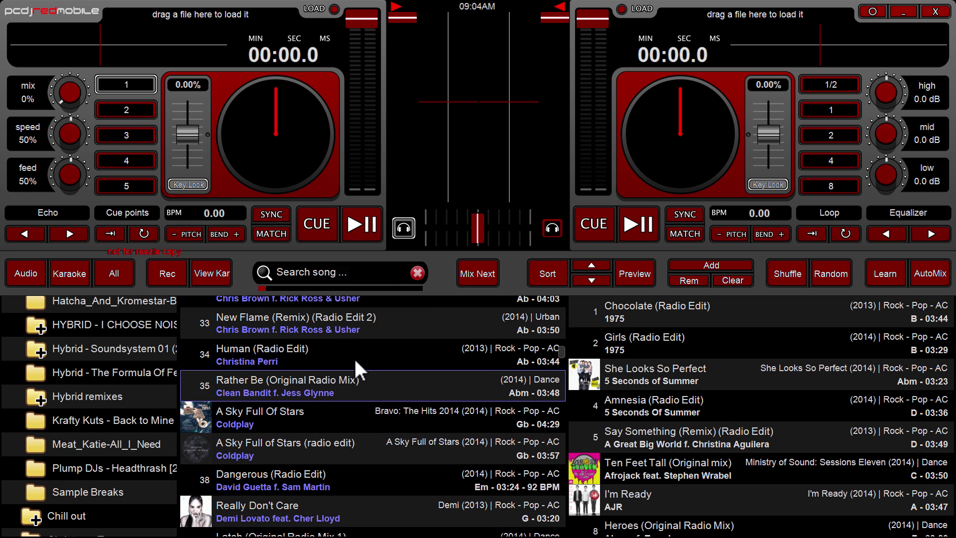
right_click(354, 357)
click(320, 390)
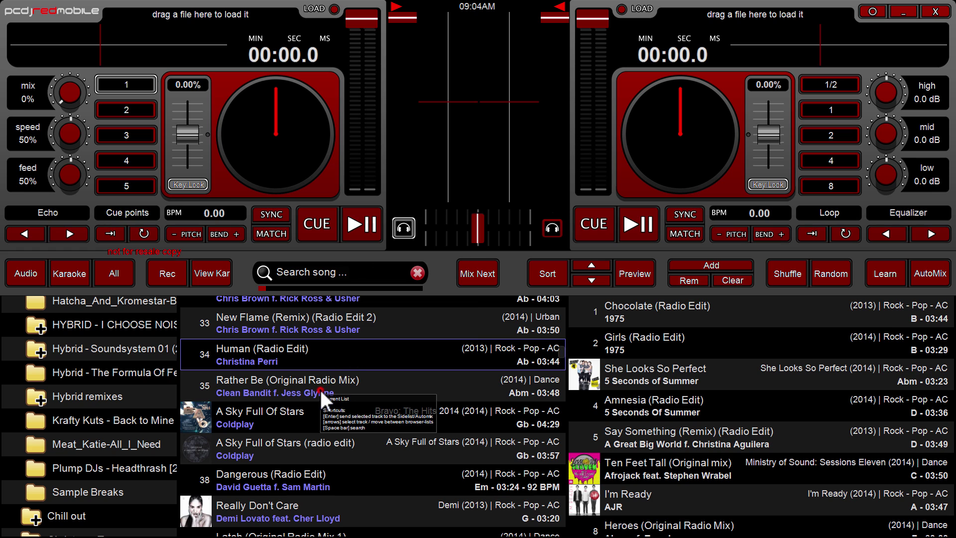
right_click(326, 358)
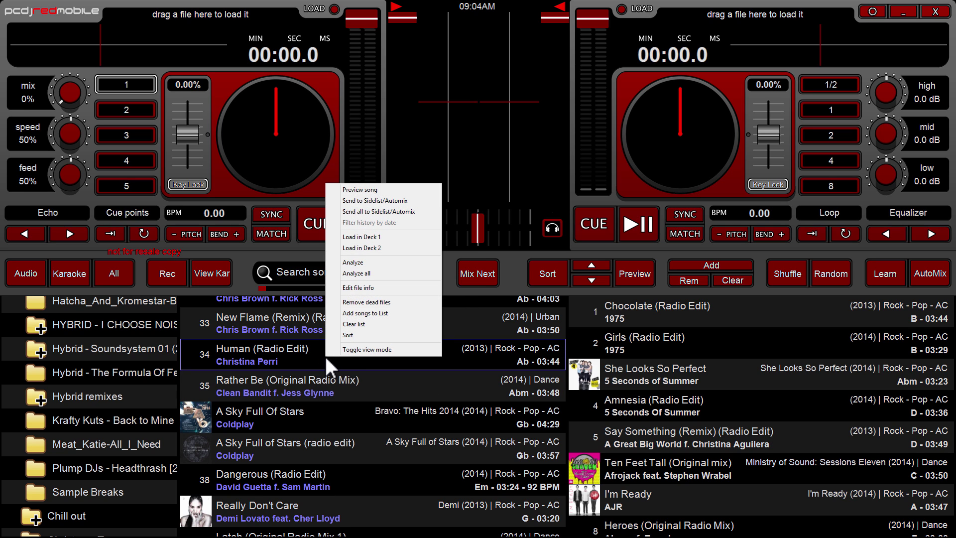
click(318, 371)
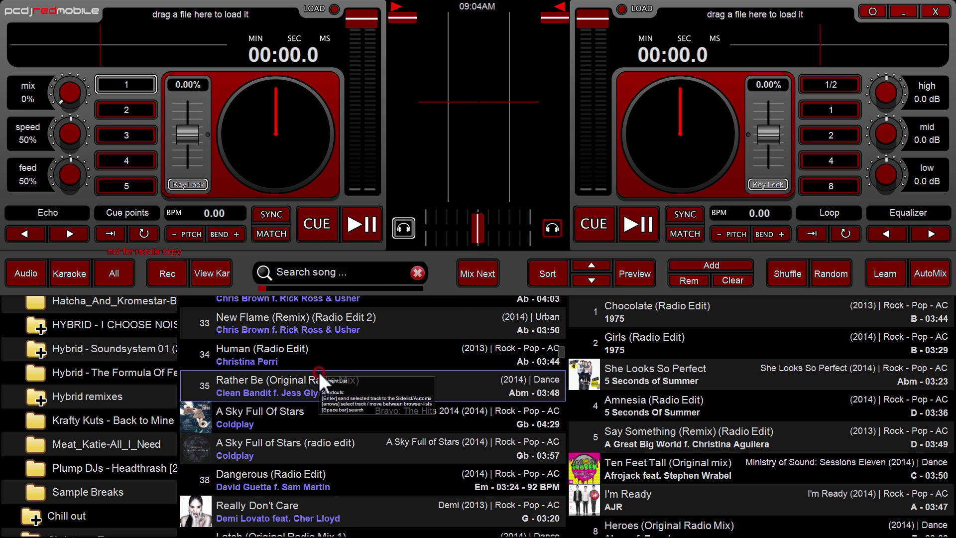
click(312, 353)
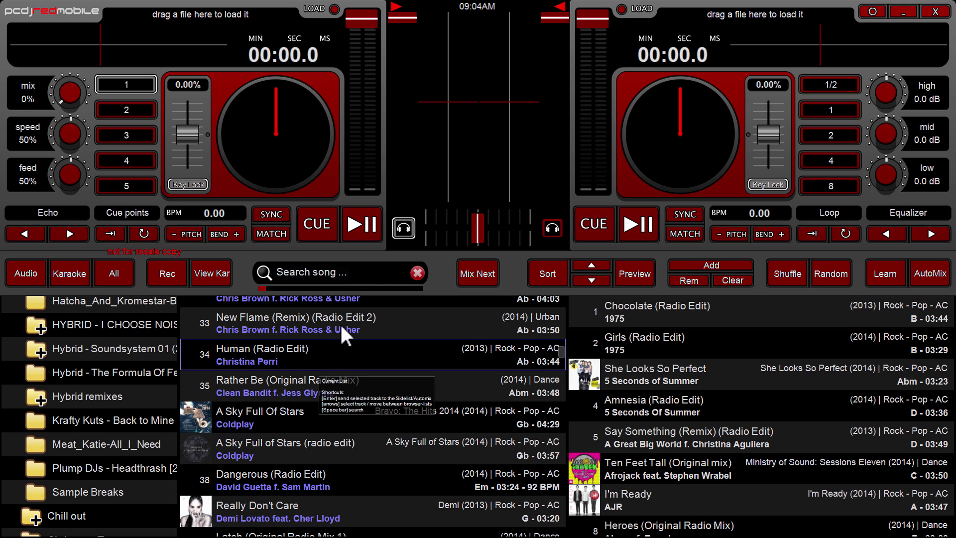
click(340, 322)
click(335, 349)
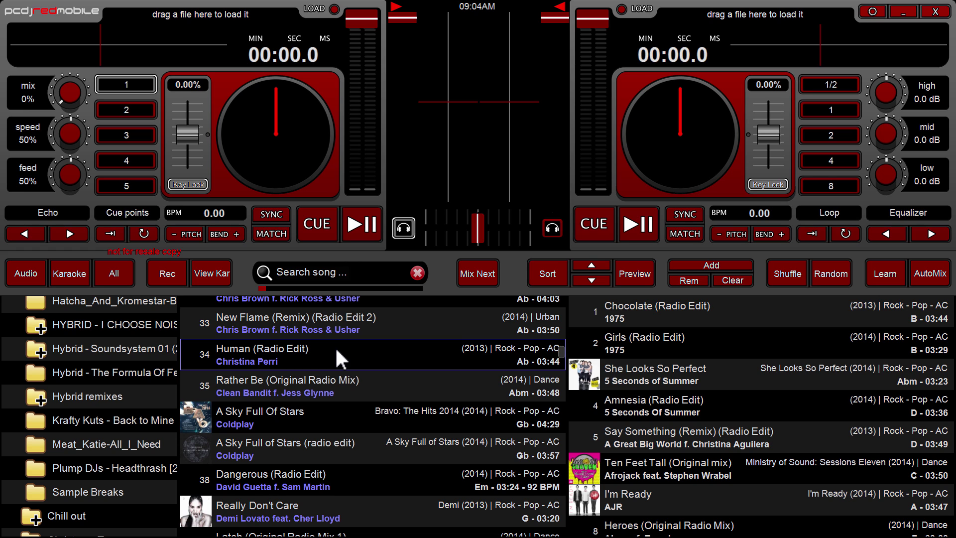
right_click(339, 354)
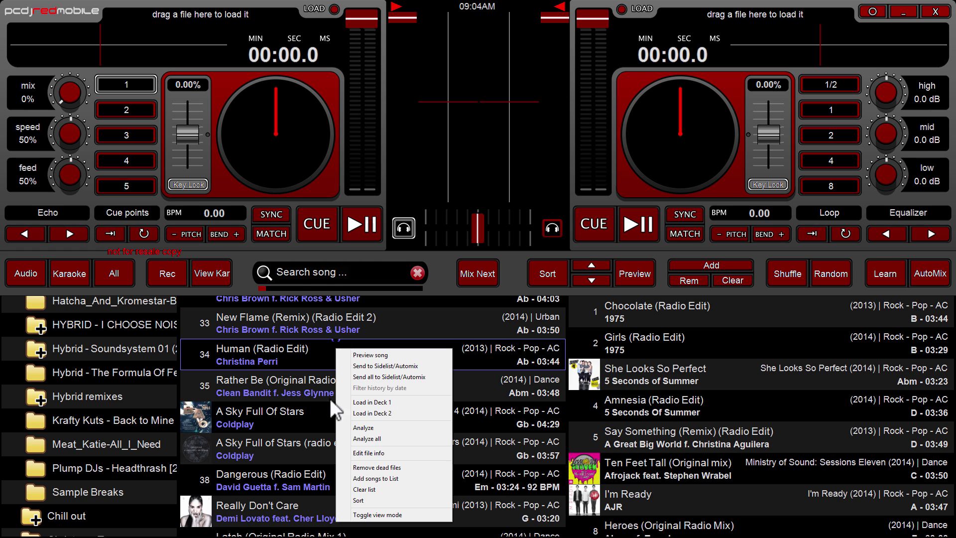
click(315, 398)
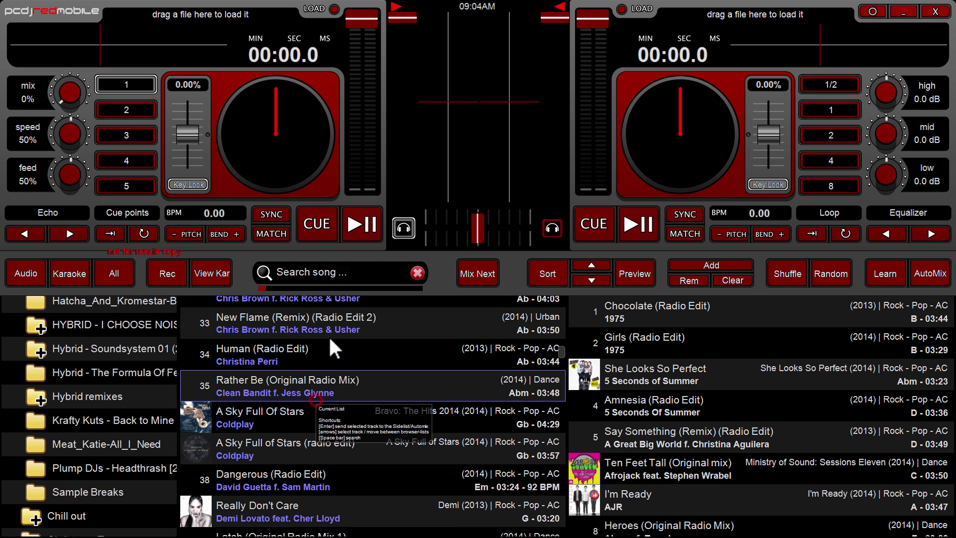
- Switch the American 40 track list to the column view and widen its Artist and Title columns
right_click(330, 354)
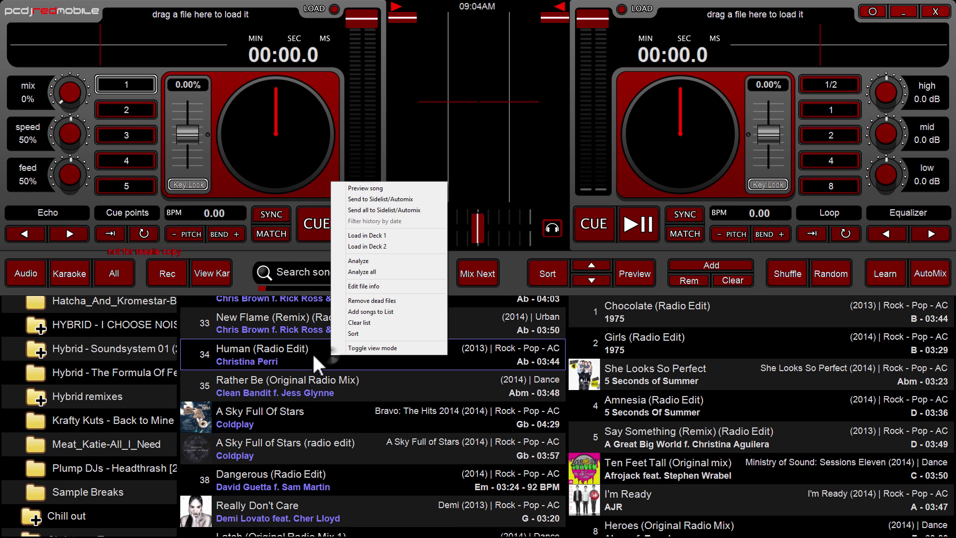
right_click(307, 402)
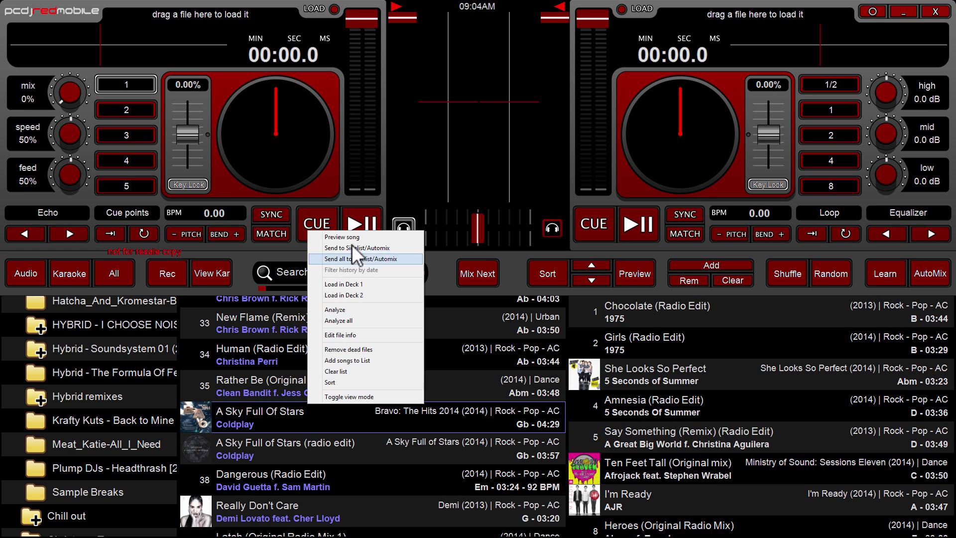
click(351, 397)
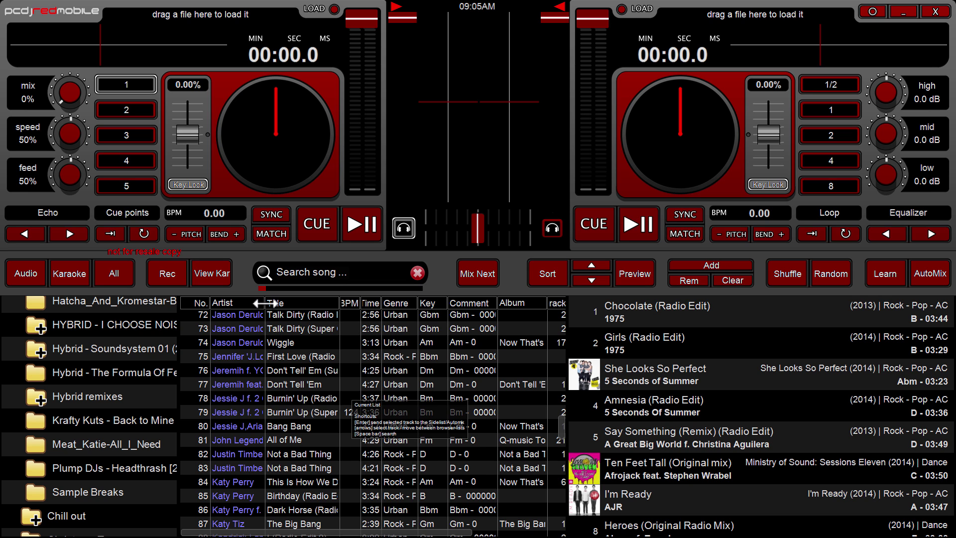
drag(264, 302, 353, 298)
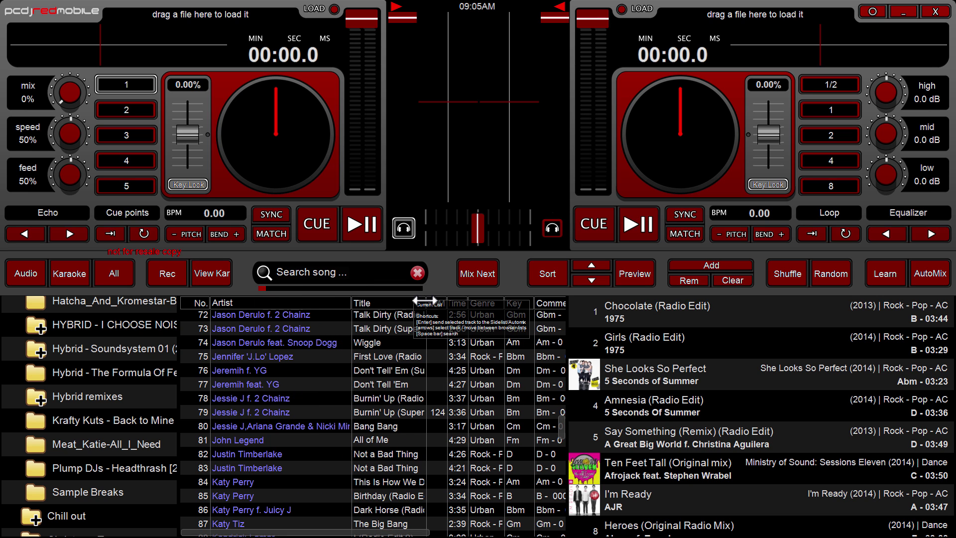
drag(426, 301, 436, 300)
drag(459, 292, 435, 296)
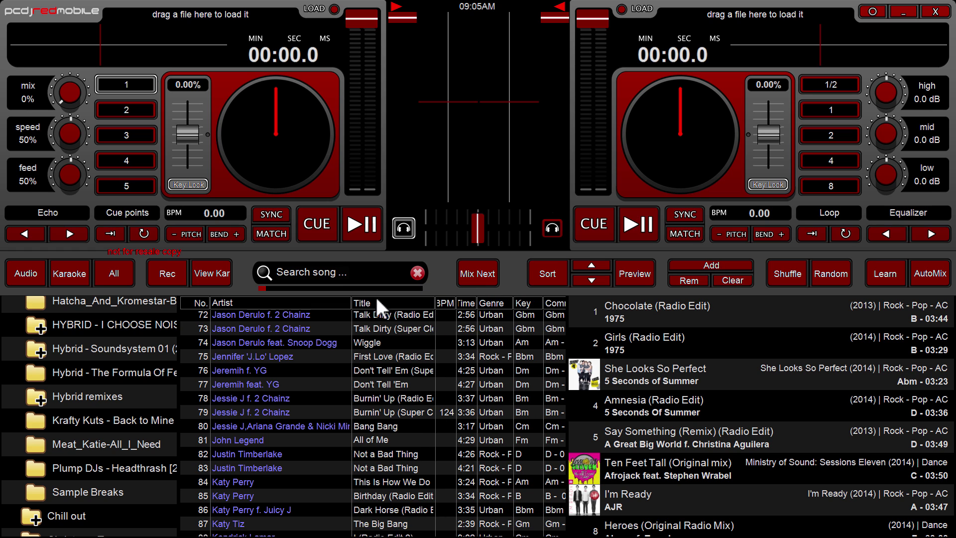
drag(349, 302, 330, 302)
- Show the column display options for the track list header and close them without changing any column
right_click(305, 308)
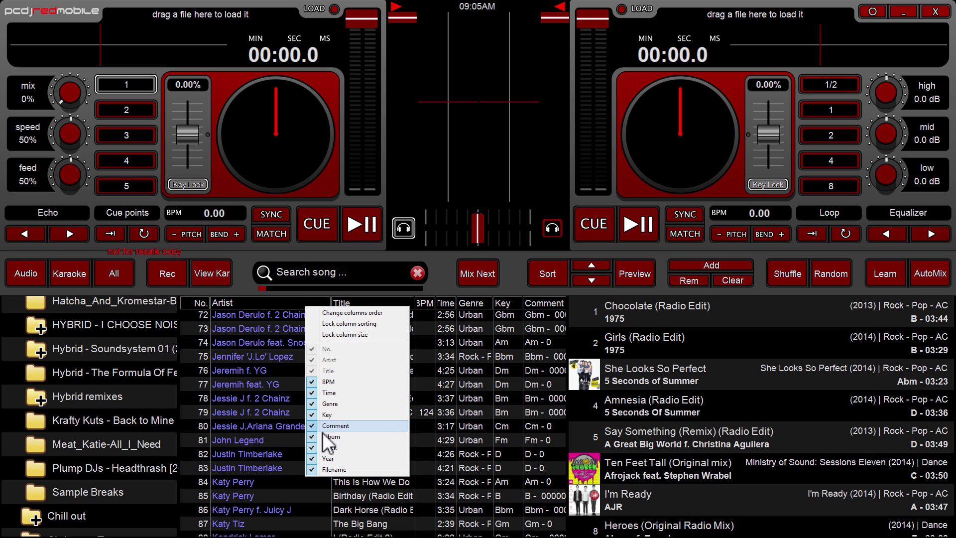
click(260, 370)
click(361, 324)
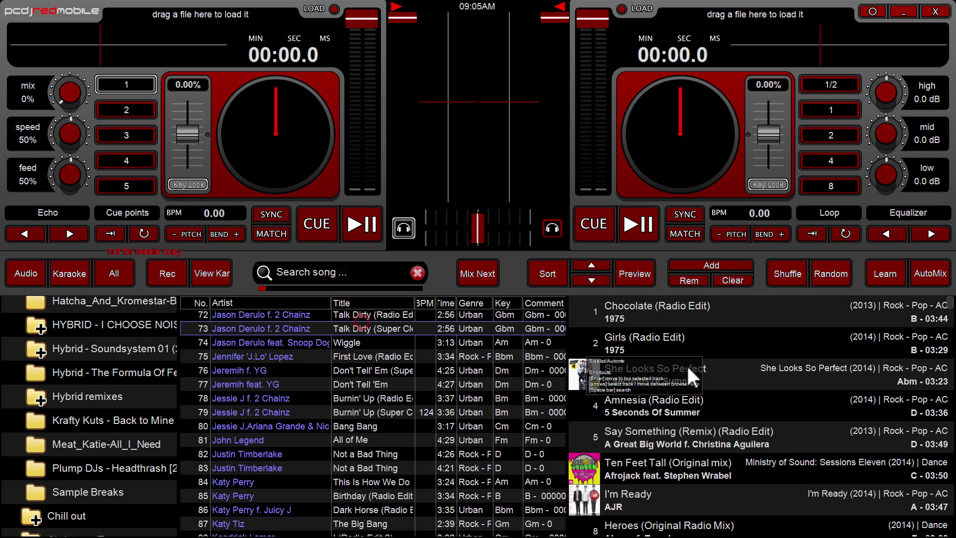
- Switch the sidelist to the column view and back to the artwork view
right_click(687, 365)
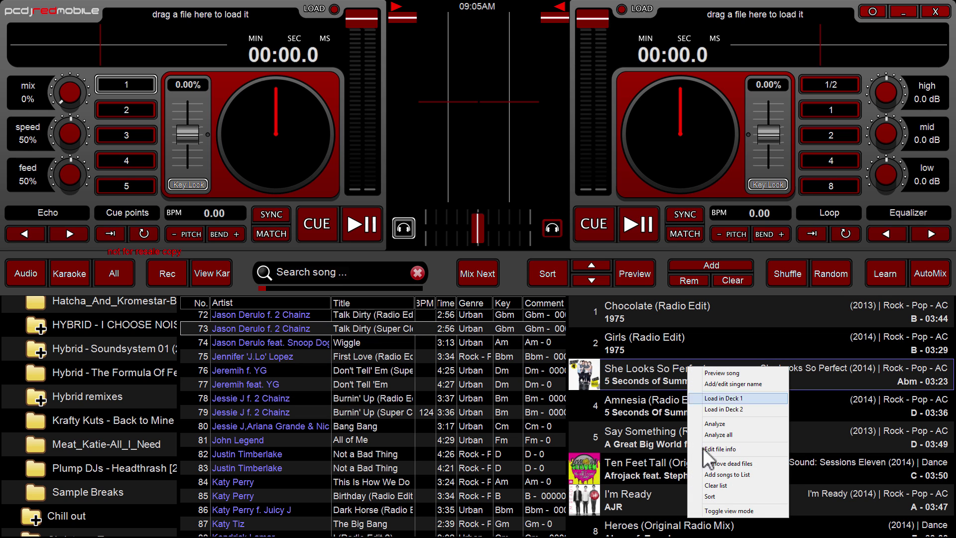
click(718, 510)
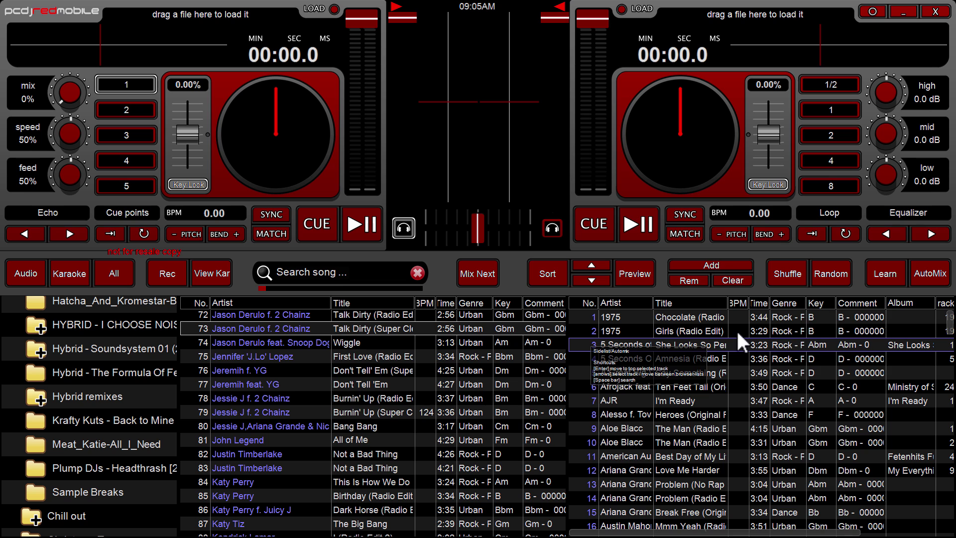
right_click(709, 326)
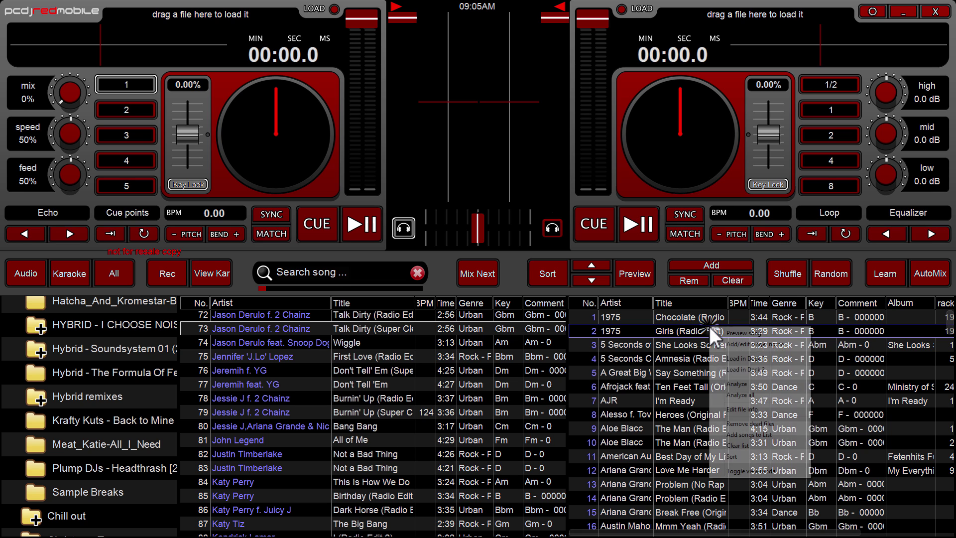
click(735, 470)
- Return the American 40 track list to the artwork view and select A Sky Full Of Stars
right_click(374, 381)
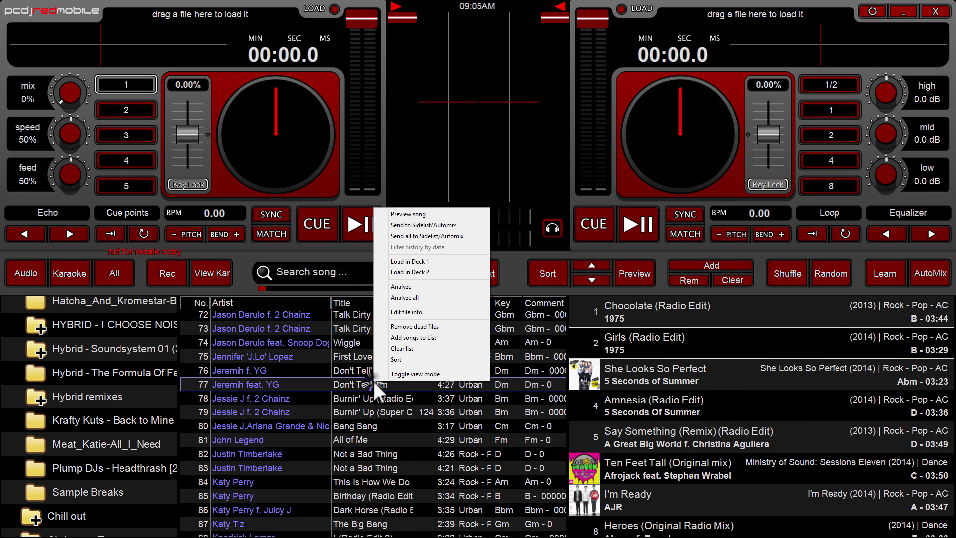
click(415, 373)
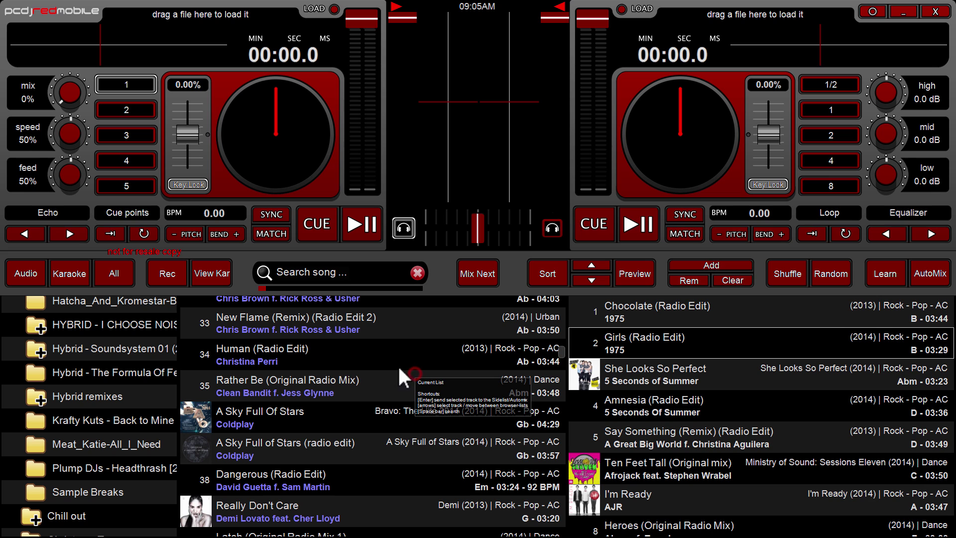
click(328, 417)
scroll(376, 386, down, 2)
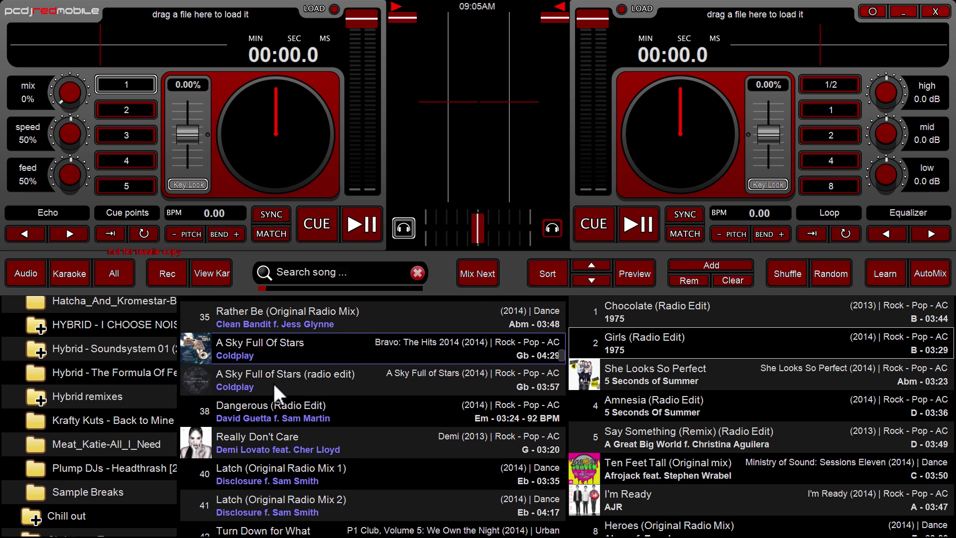
scroll(336, 383, down, 1)
scroll(336, 384, up, 1)
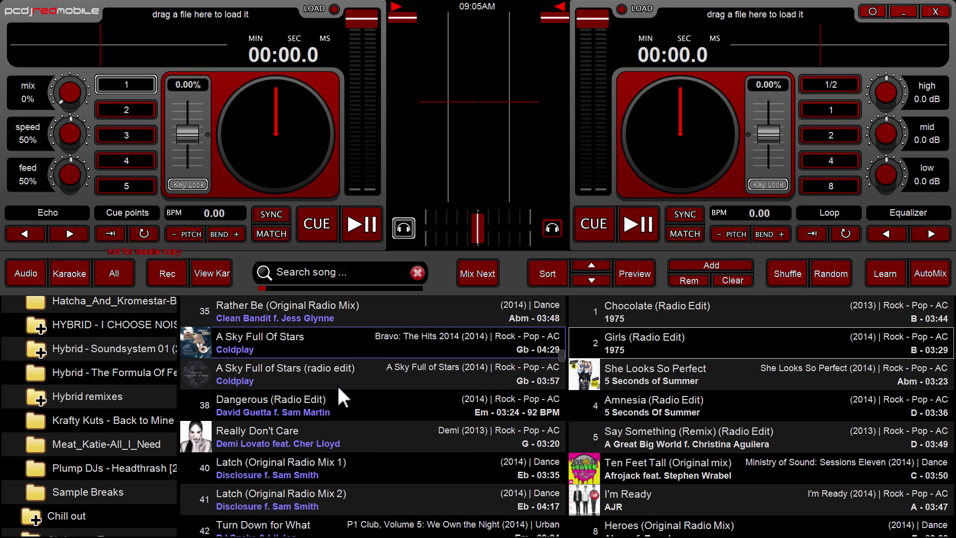
click(338, 374)
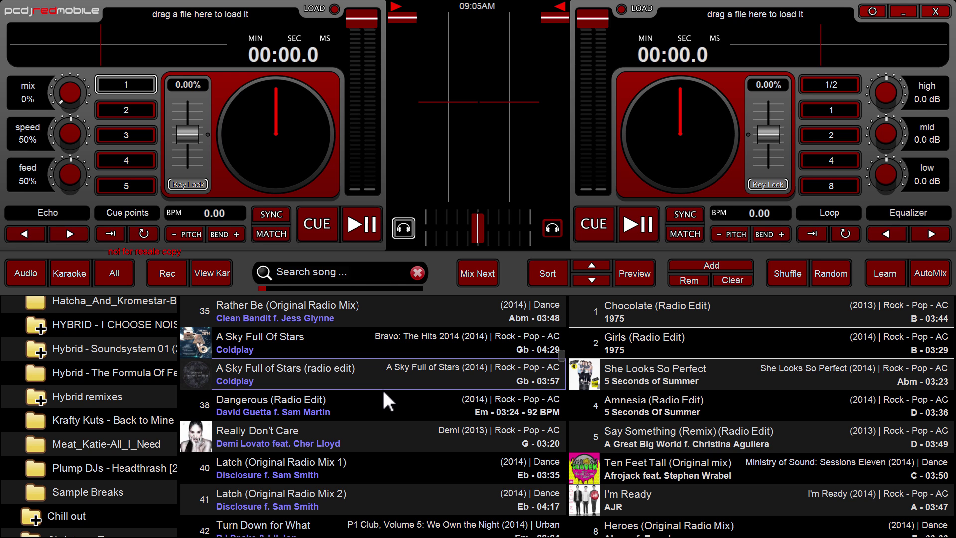
scroll(268, 395, up, 2)
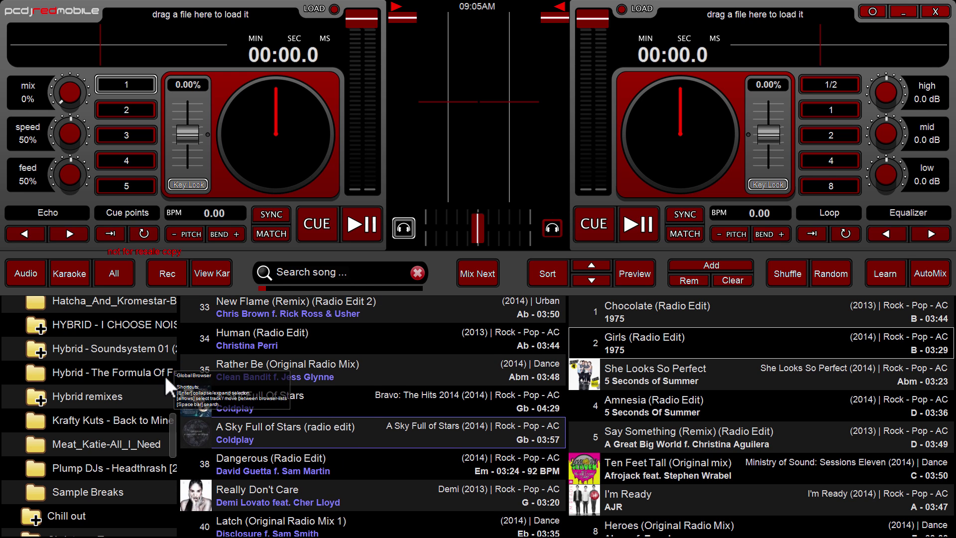
- Collapse the Breaks and Tunes folders in the Global Browser and select the track D-I-S-C-O
drag(171, 424, 170, 329)
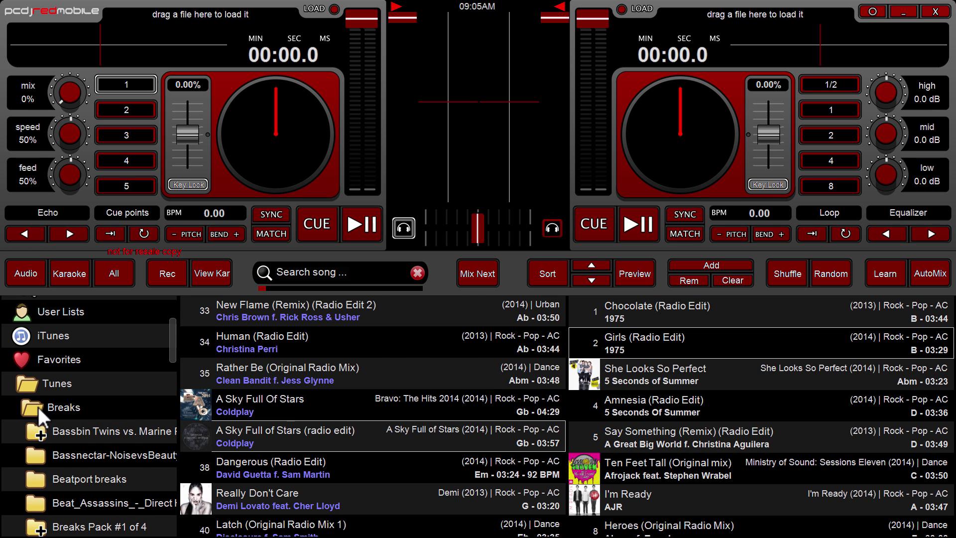
click(38, 407)
click(26, 388)
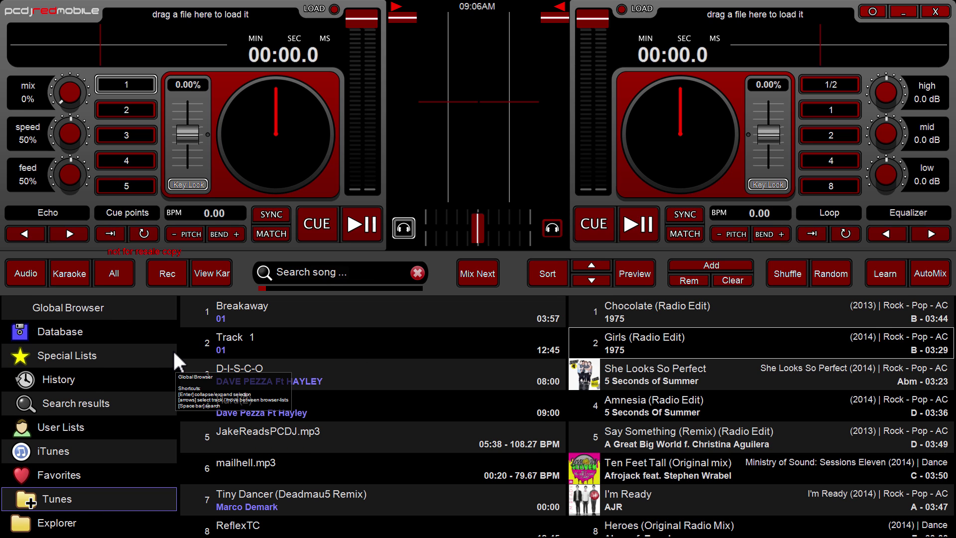
click(253, 365)
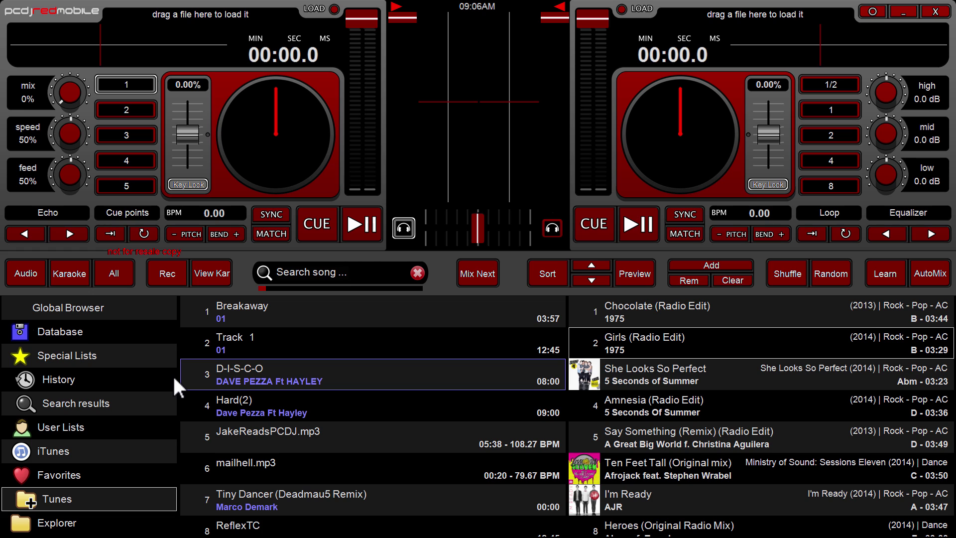
- Expand the Tunes folder, look through its genre subfolders, and collapse it again
click(103, 489)
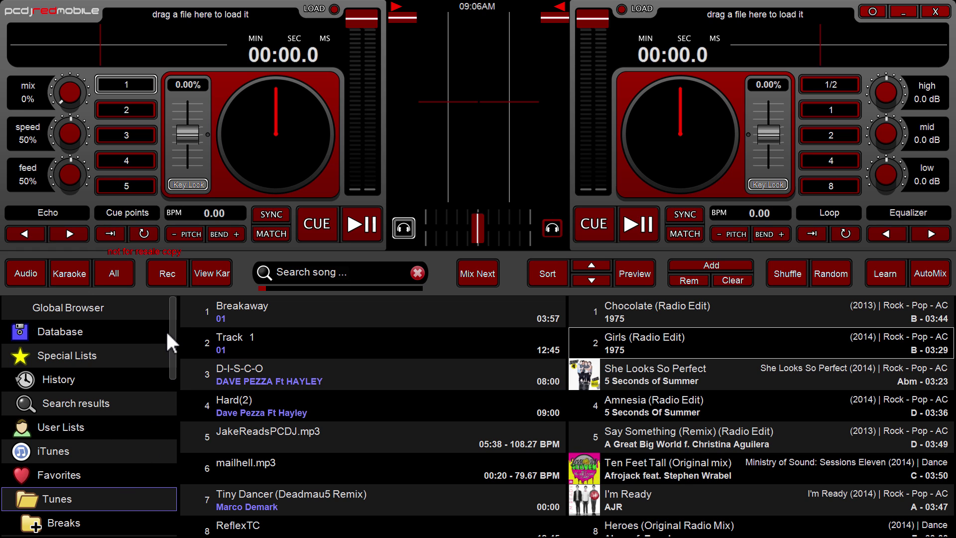
drag(170, 311, 171, 336)
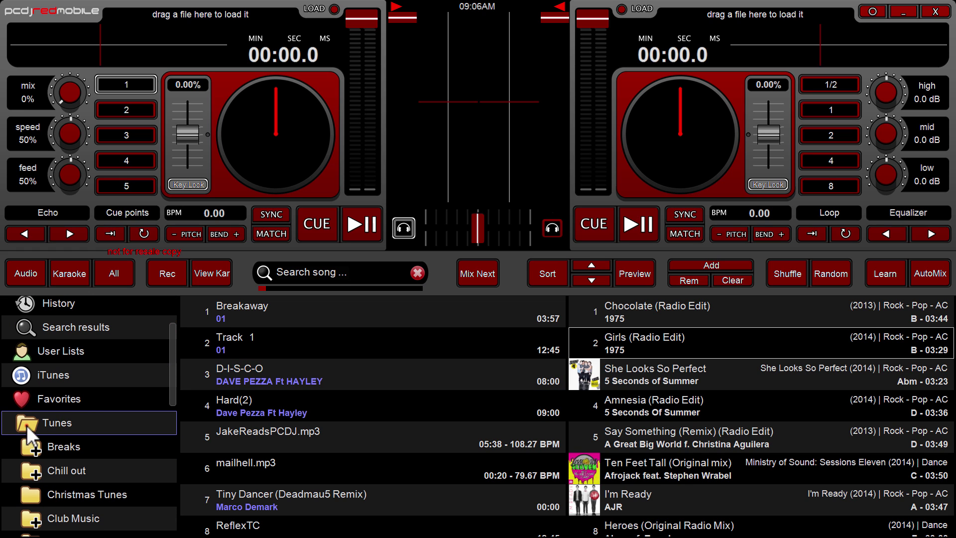
drag(173, 342, 166, 387)
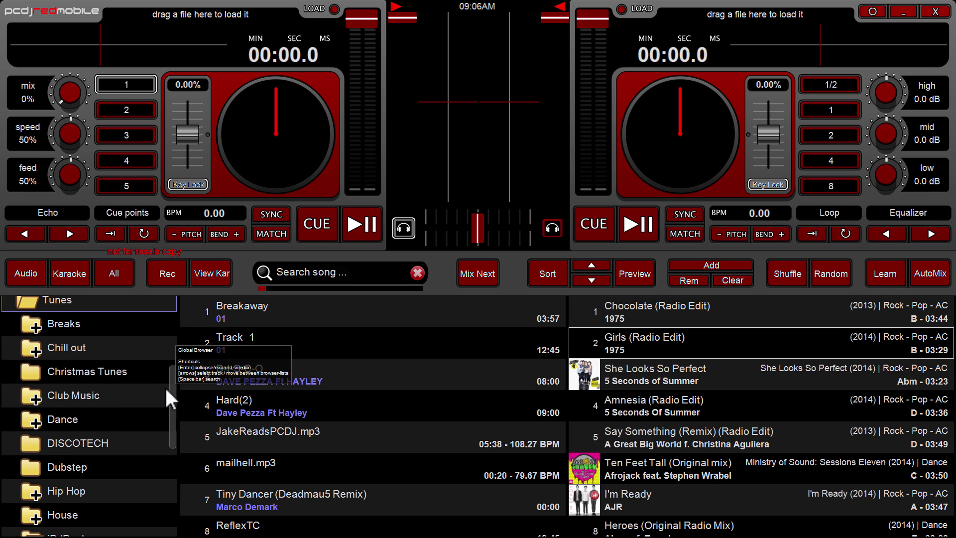
click(24, 306)
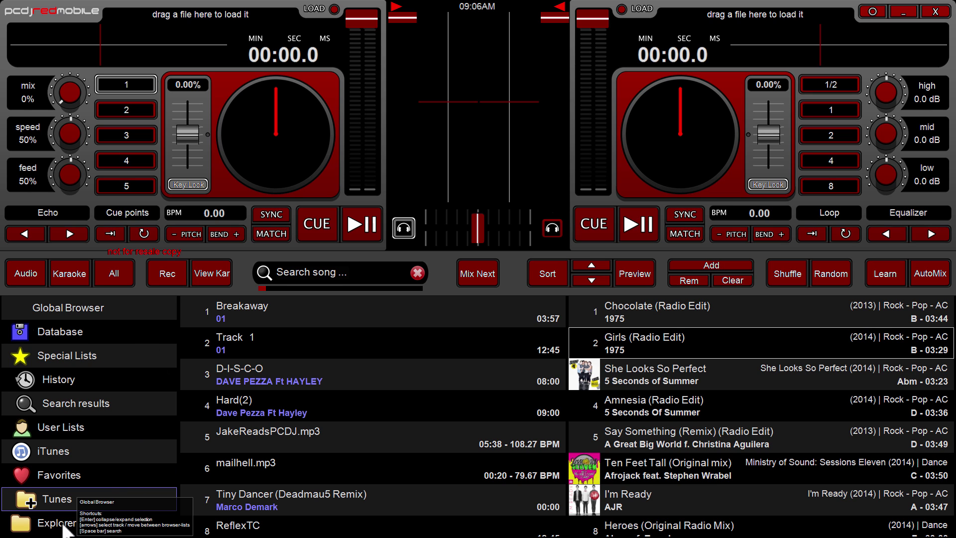
- Expand the Tunes folder and bring up the favorites, database and playlist options for its Club Music subfolder
click(30, 501)
scroll(71, 503, down, 2)
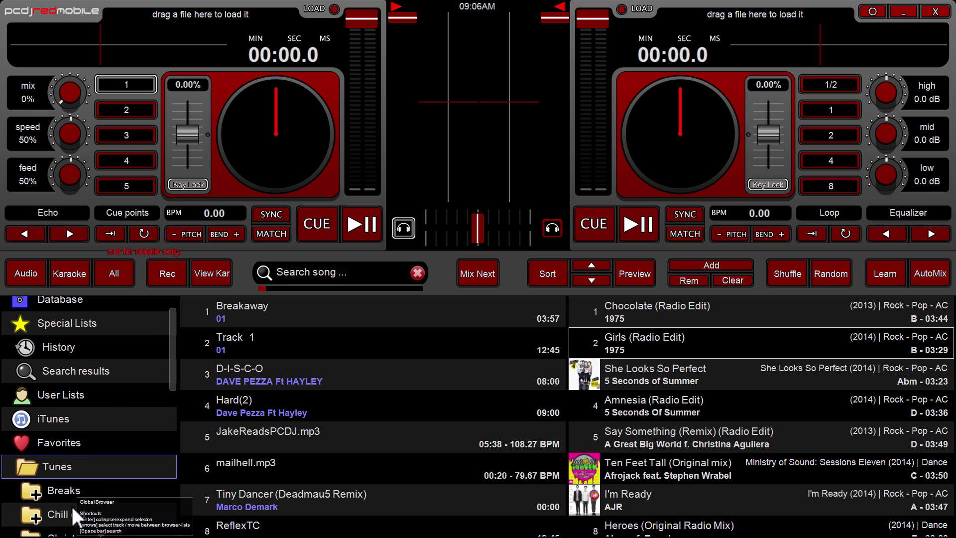
scroll(83, 473, down, 1)
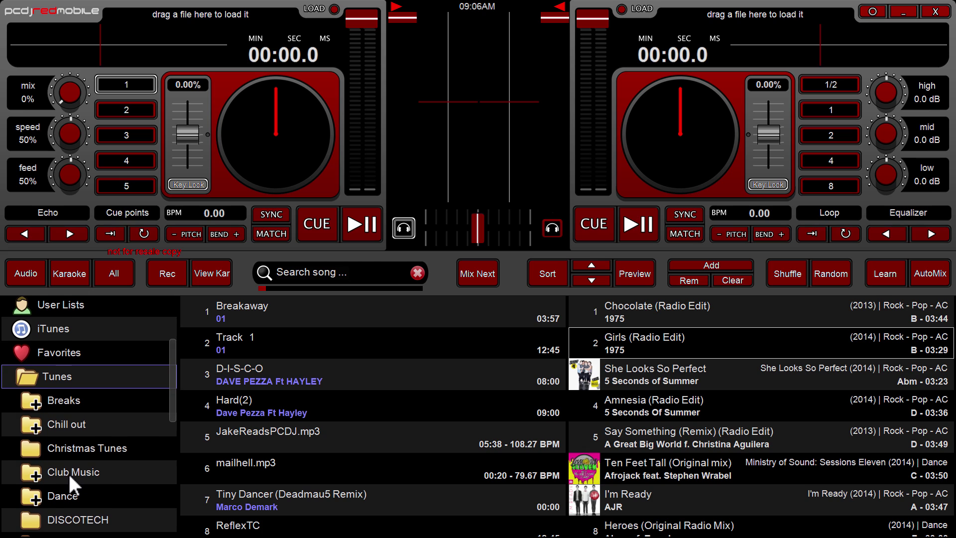
right_click(65, 470)
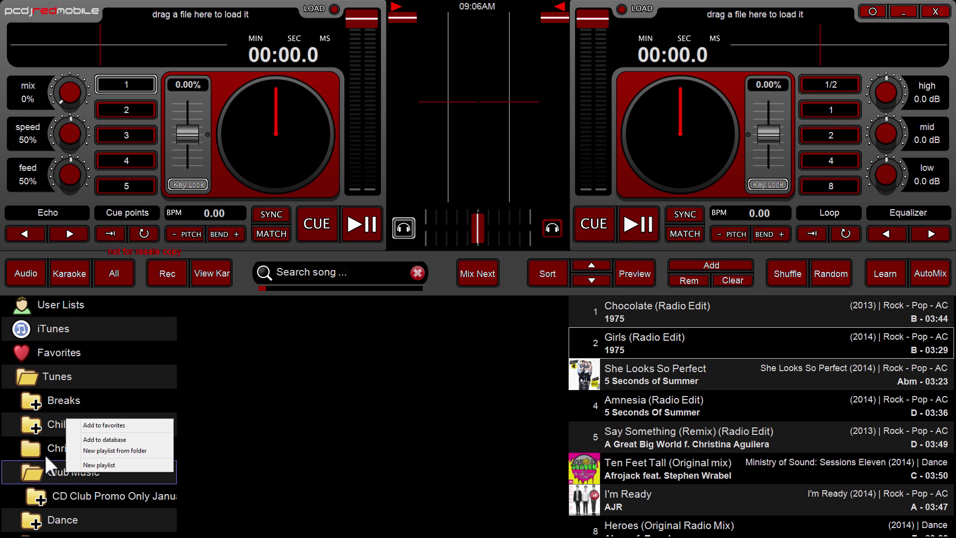
- Add the Dance subfolder of Tunes to the favorites and collapse the Tunes folder
click(44, 517)
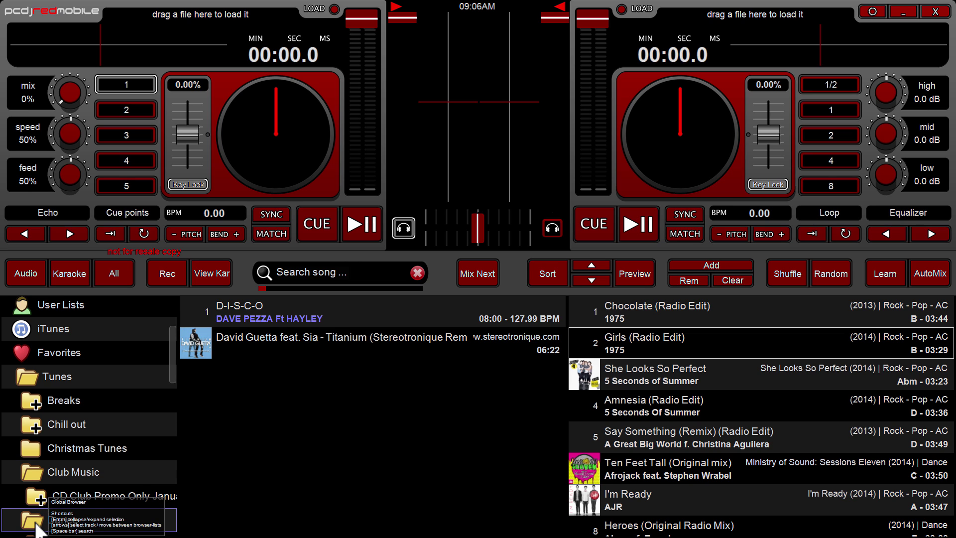
right_click(36, 522)
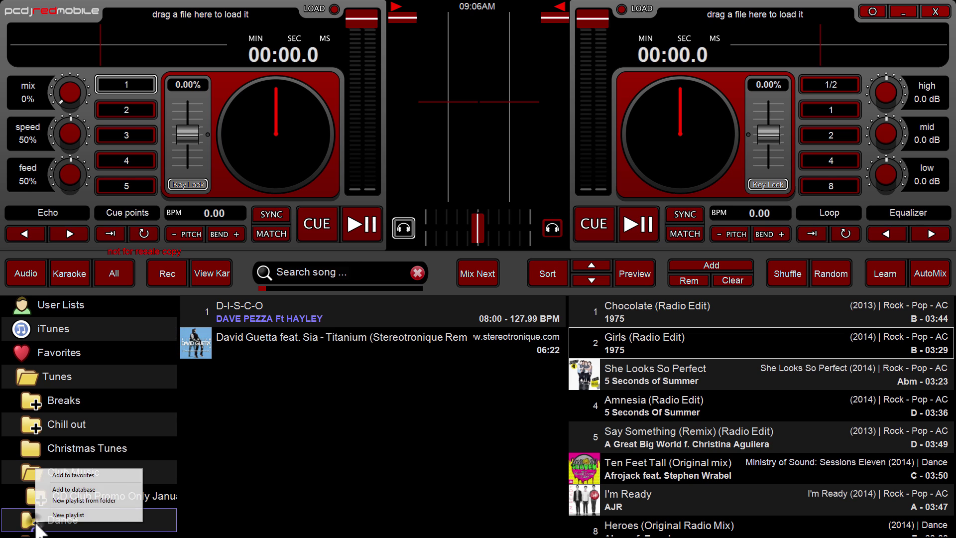
click(68, 475)
click(39, 379)
scroll(28, 378, up, 3)
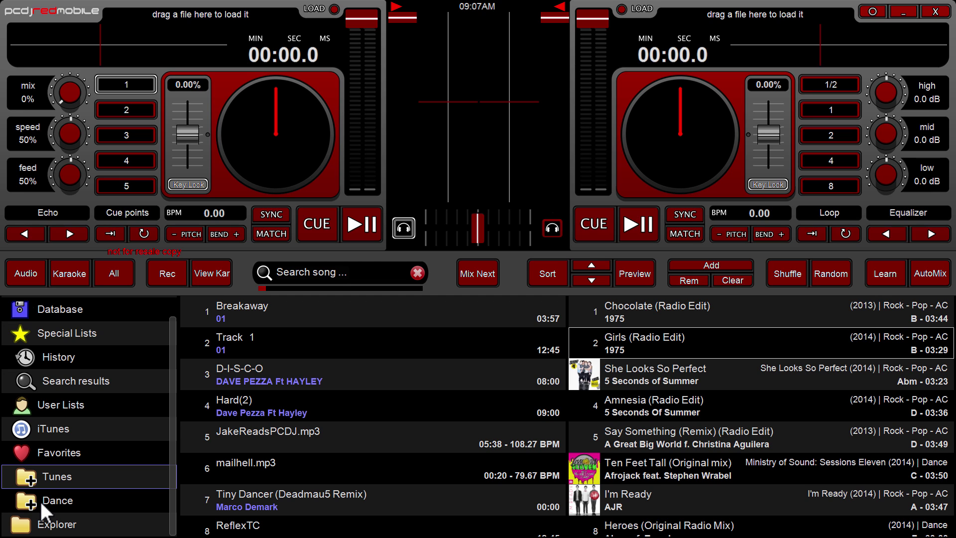
- View the tracks of the favorite Dance folder, and expand and collapse the favorite Tunes folder
click(39, 500)
click(28, 504)
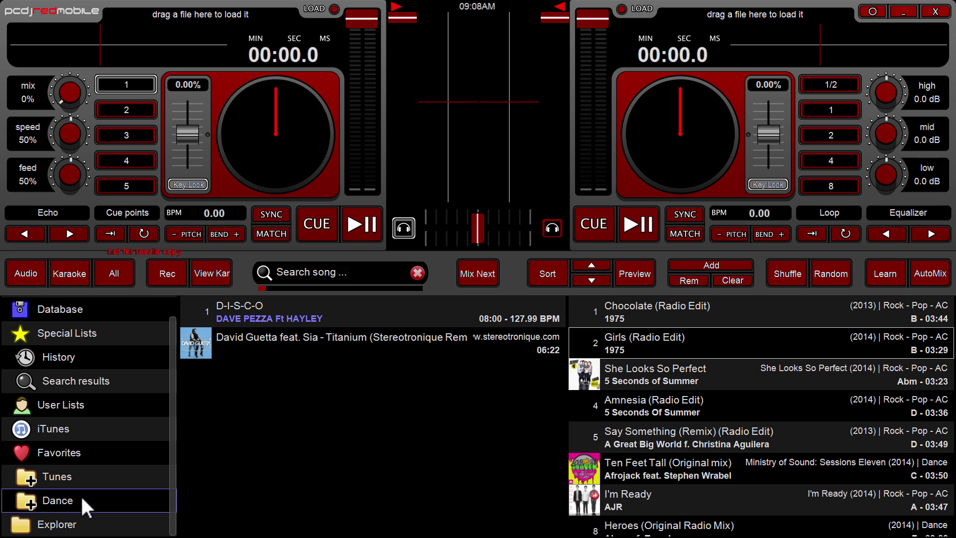
click(41, 476)
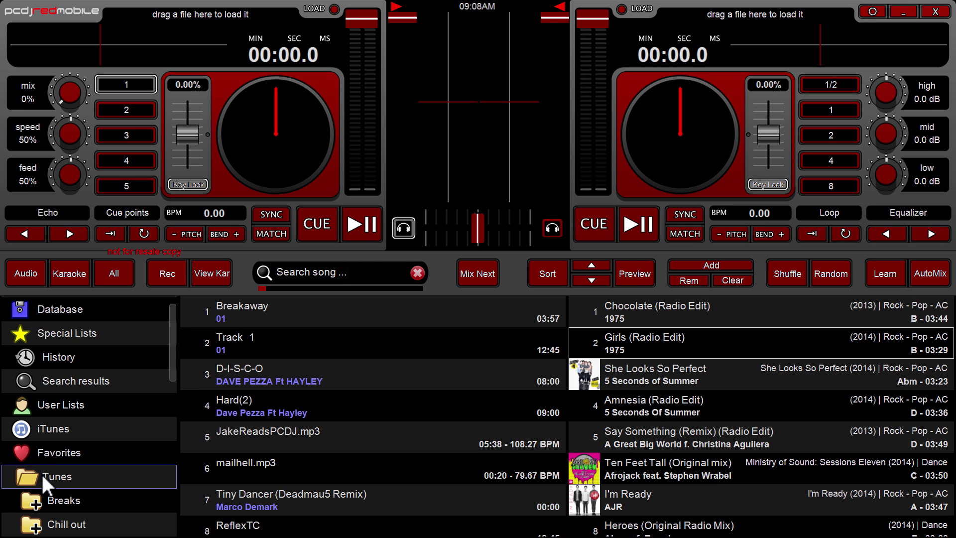
click(41, 473)
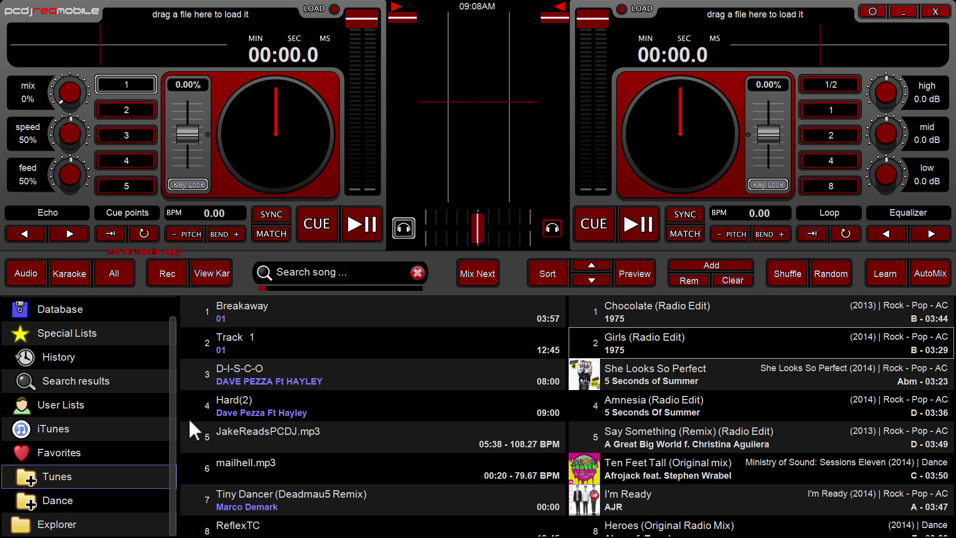
right_click(44, 476)
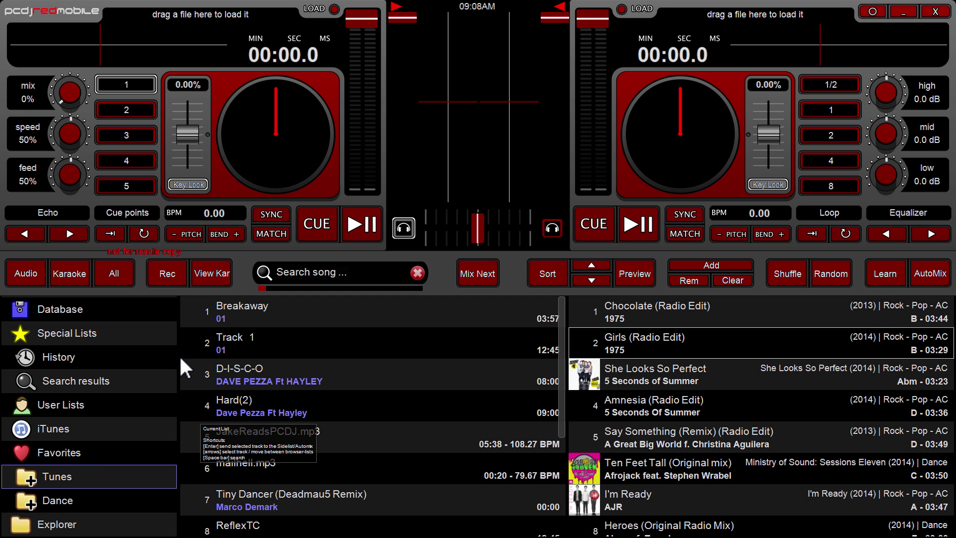
- Expand Explorer and look through its drives and folders, selecting drive E: and opening the Music Videos folder
click(31, 525)
drag(173, 319, 151, 495)
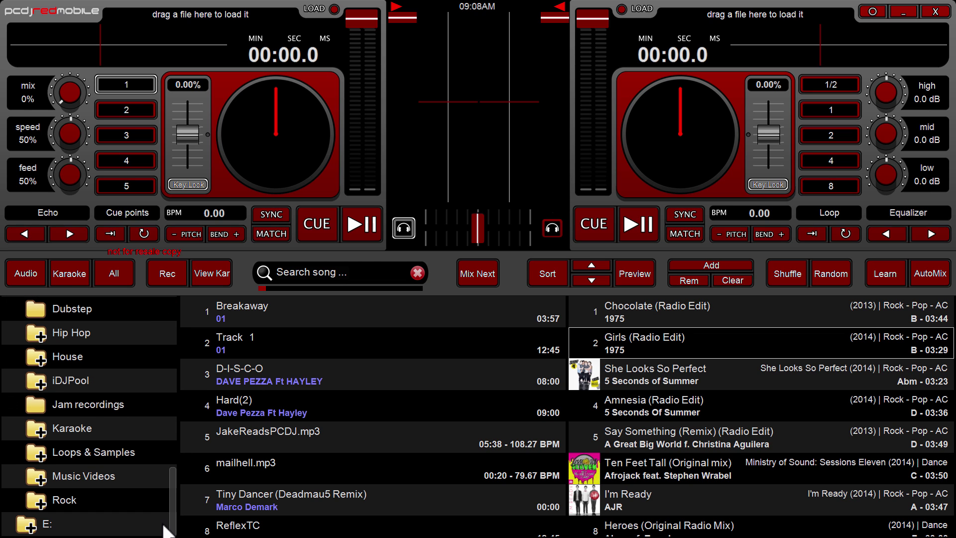
click(34, 529)
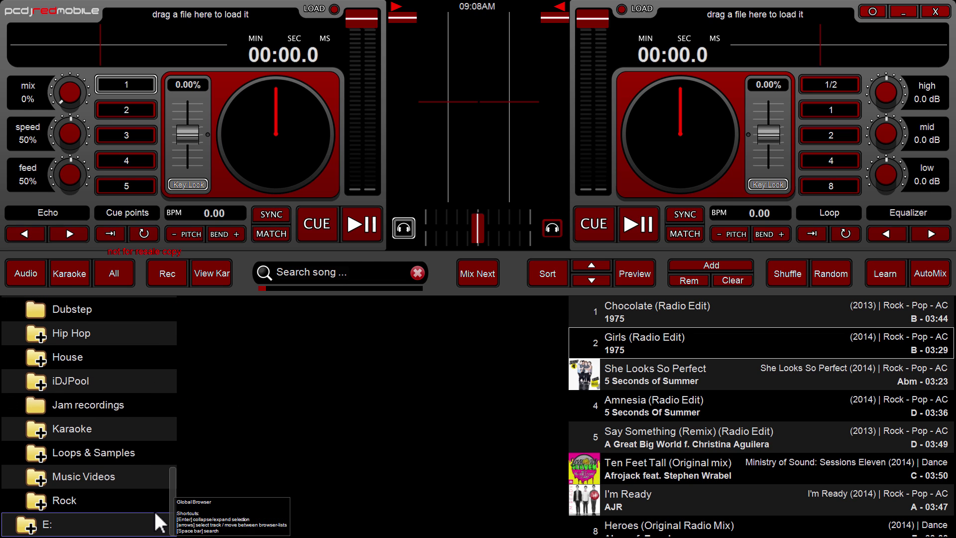
click(168, 480)
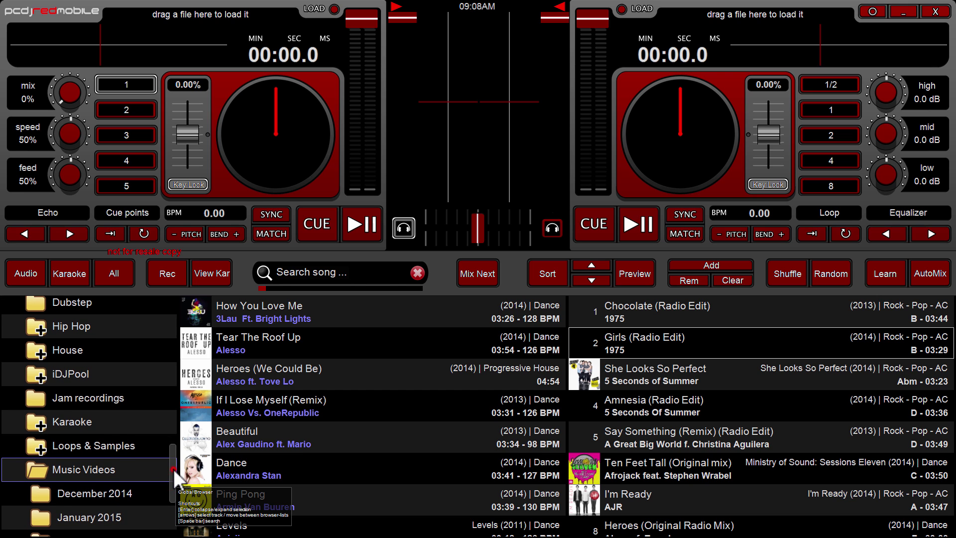
drag(173, 469, 91, 388)
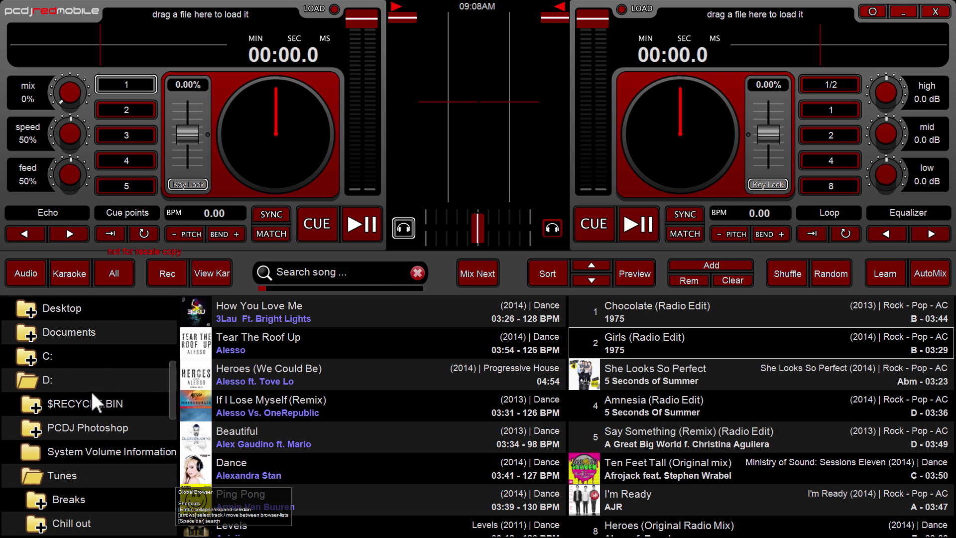
- Bring up the favorites, database and playlist options for drive D: and collapse the drive
click(34, 378)
right_click(26, 497)
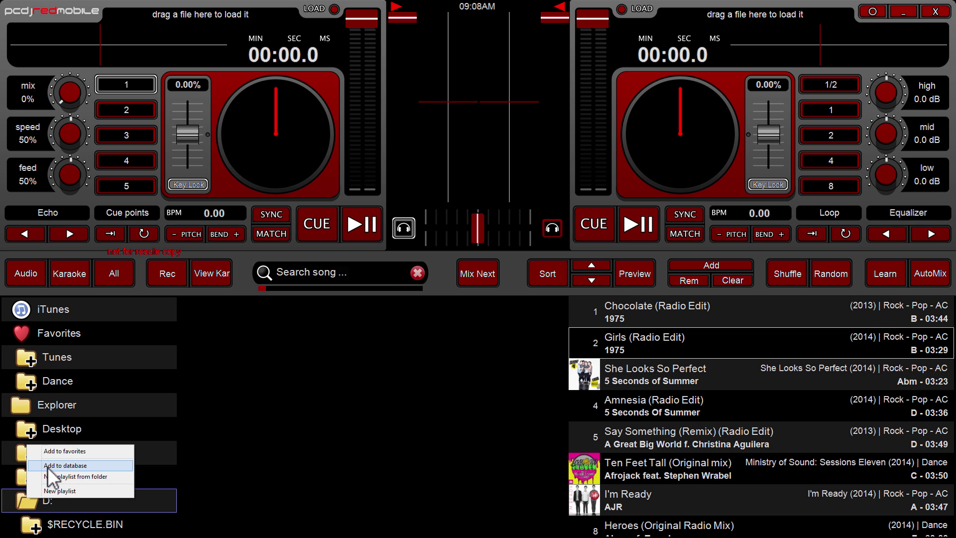
click(15, 504)
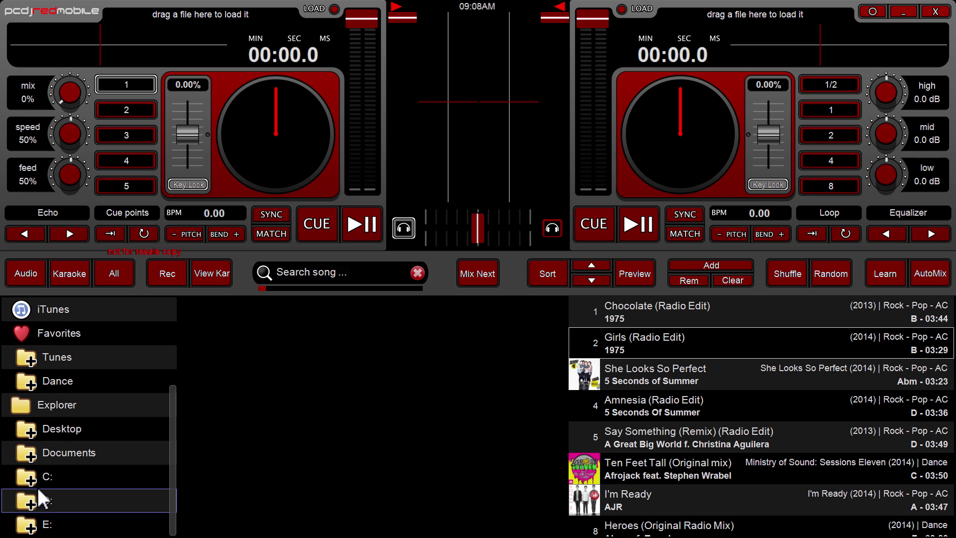
- Create a new playlist from the favorite Tunes folder
drag(172, 406, 172, 374)
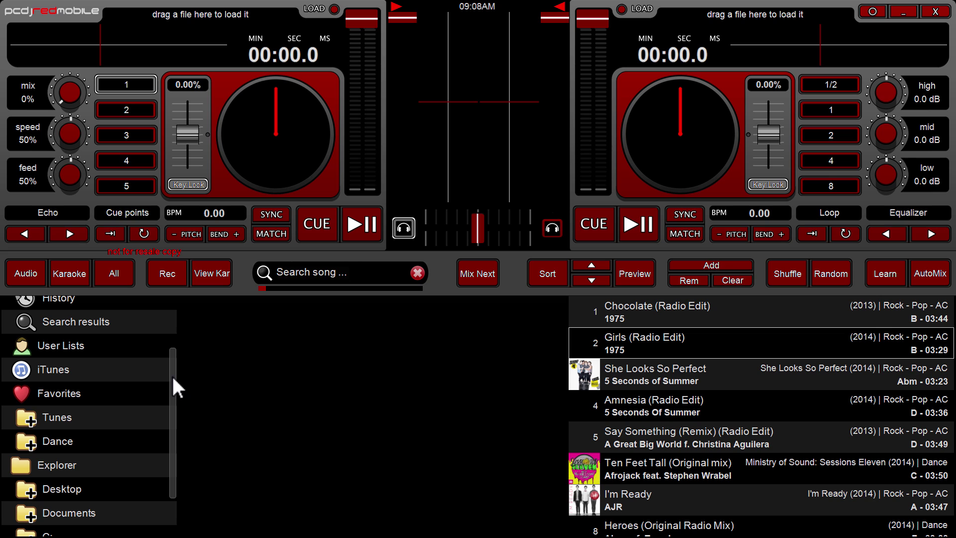
click(32, 419)
click(31, 412)
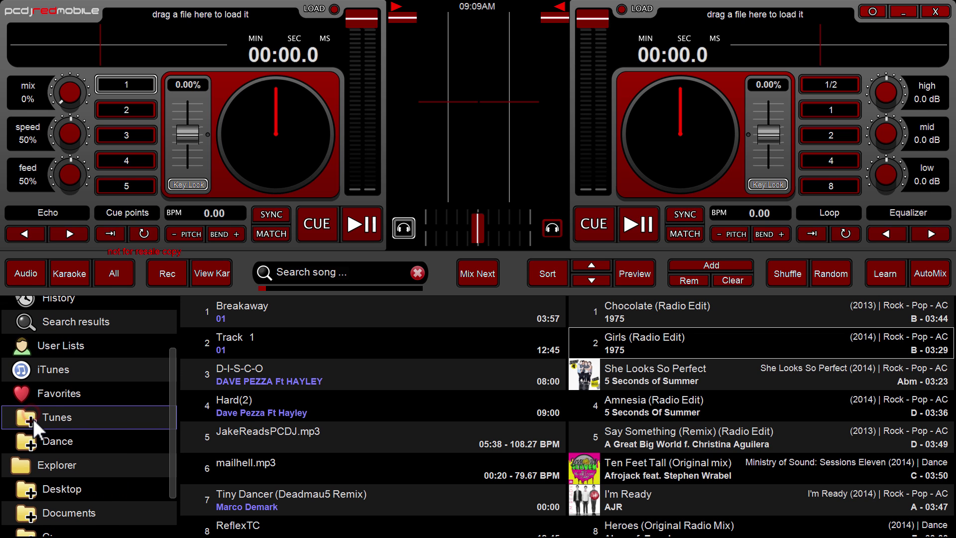
click(22, 418)
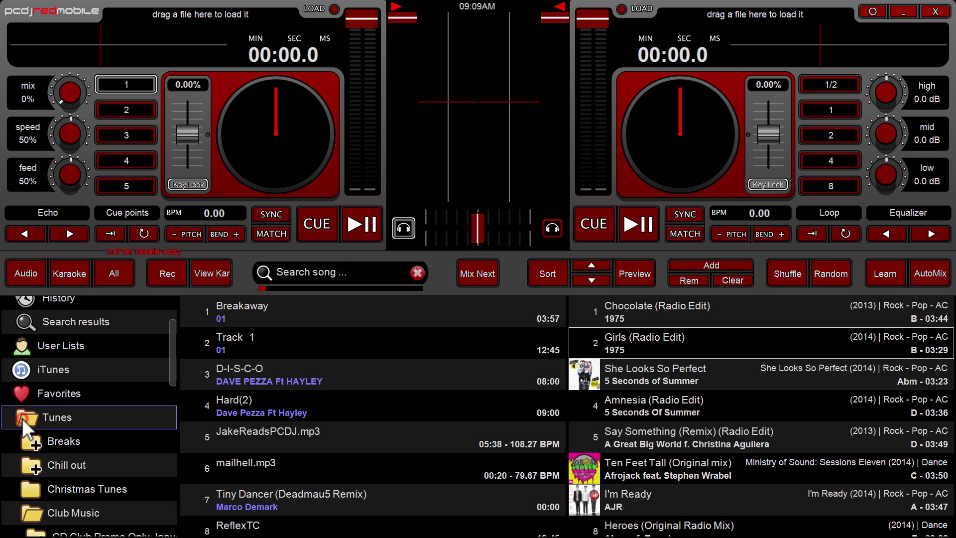
click(22, 419)
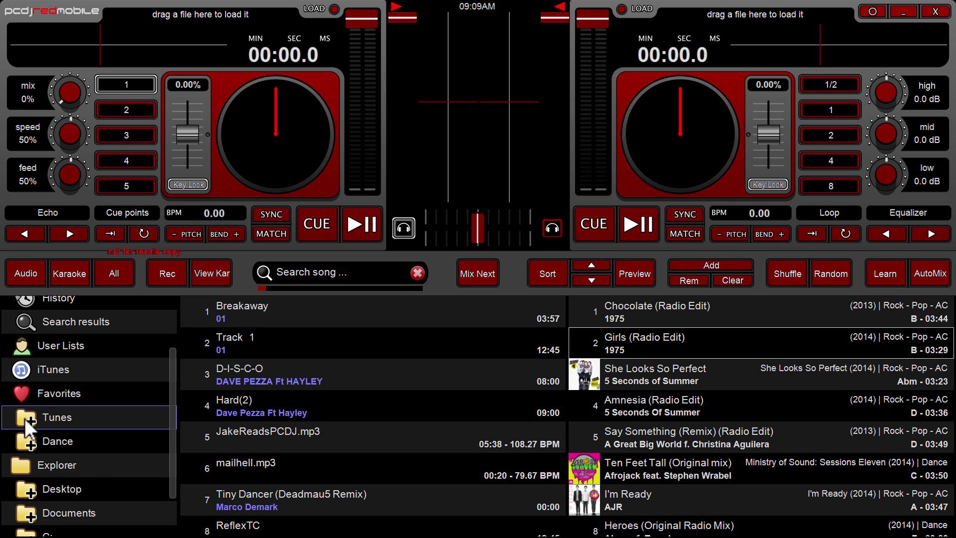
right_click(25, 418)
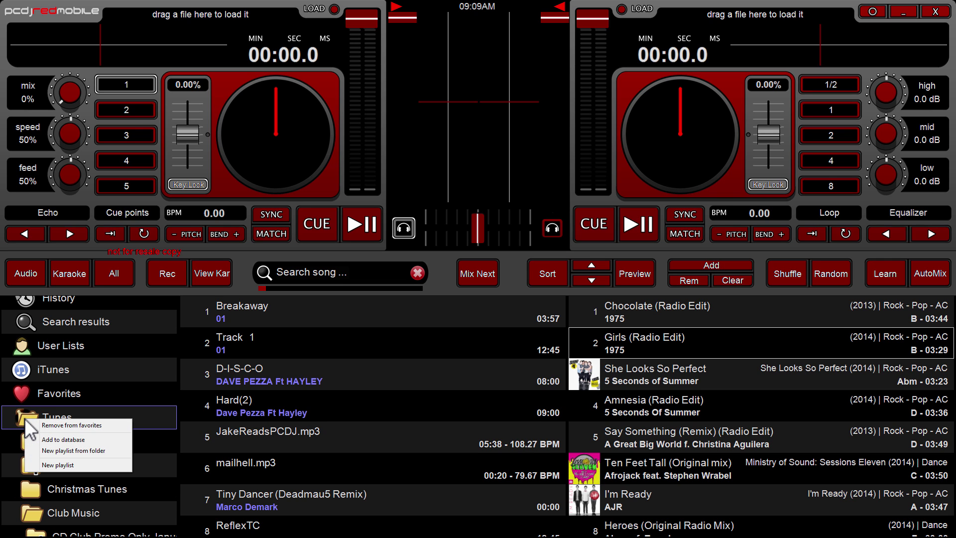
click(55, 450)
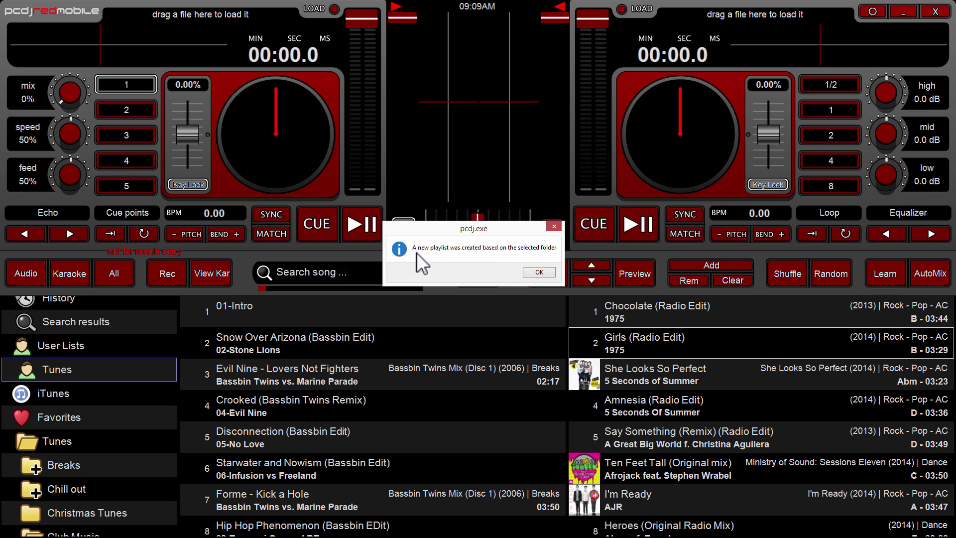
click(542, 272)
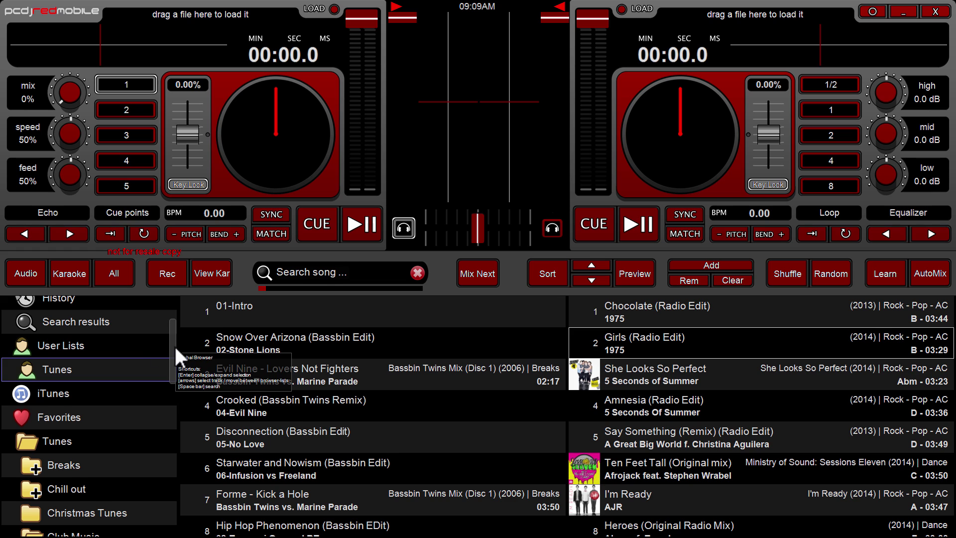
- Collapse the Favorites and Explorer sections in the Global Browser
mouse_move(174, 344)
mouse_down()
mouse_move(174, 311)
mouse_move(172, 361)
mouse_up()
click(24, 384)
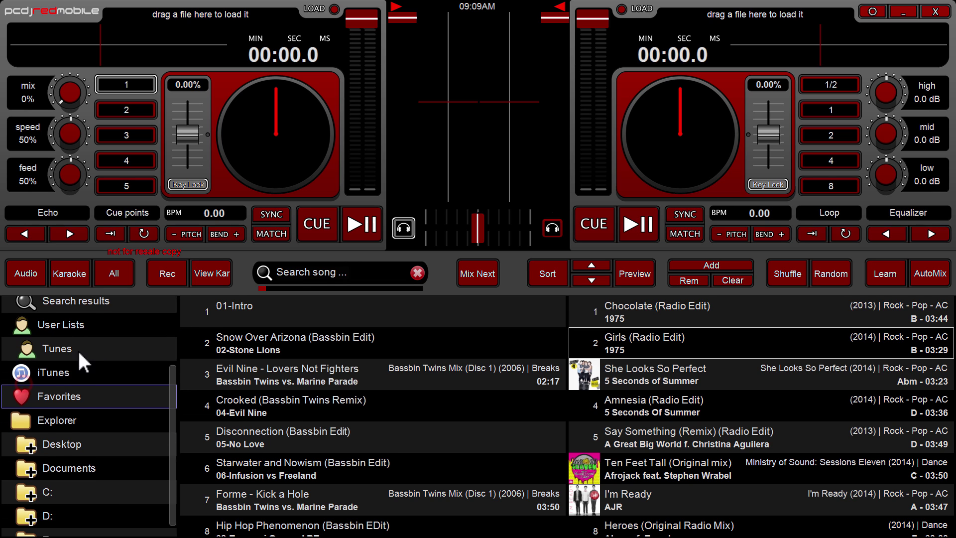
click(26, 409)
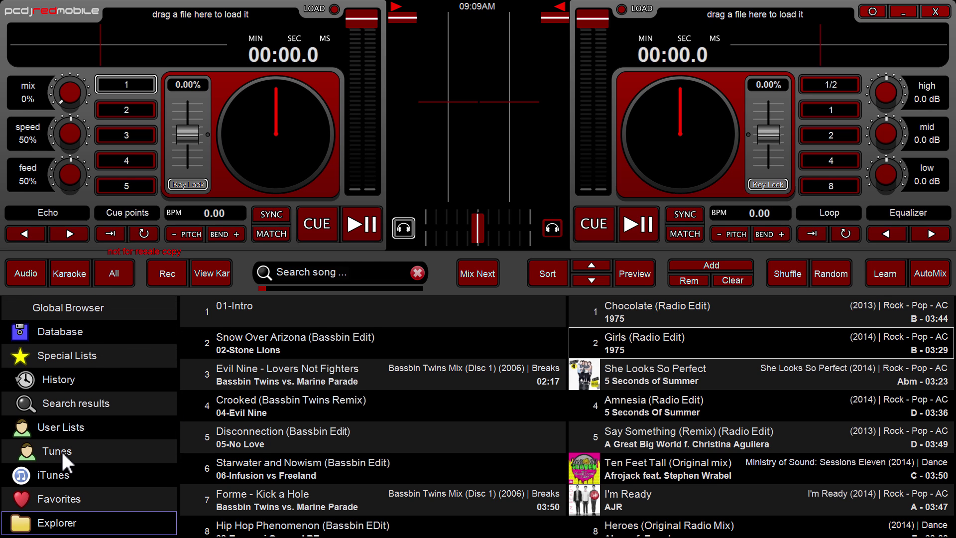
- Open the Tunes user list and look through its tracks to the last one and back to the start
click(62, 449)
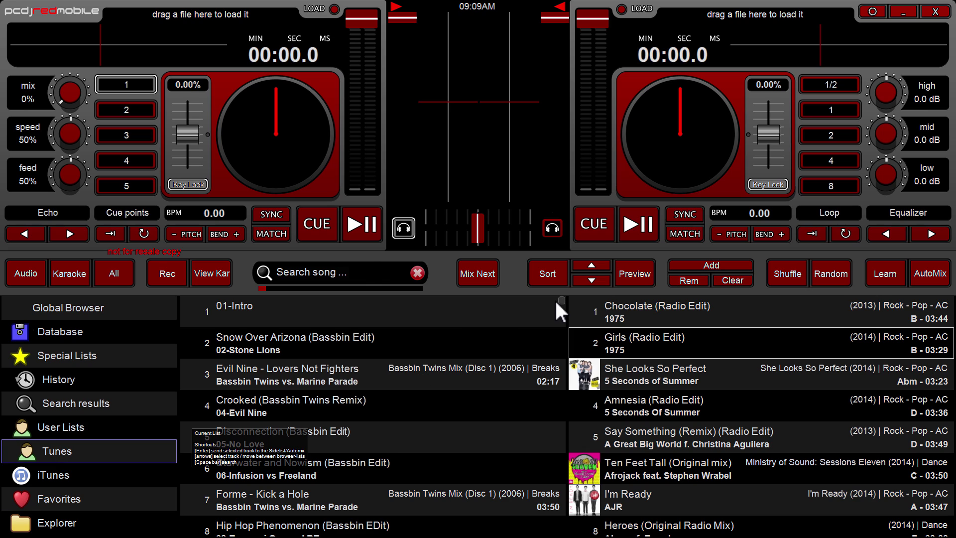
drag(561, 298, 563, 534)
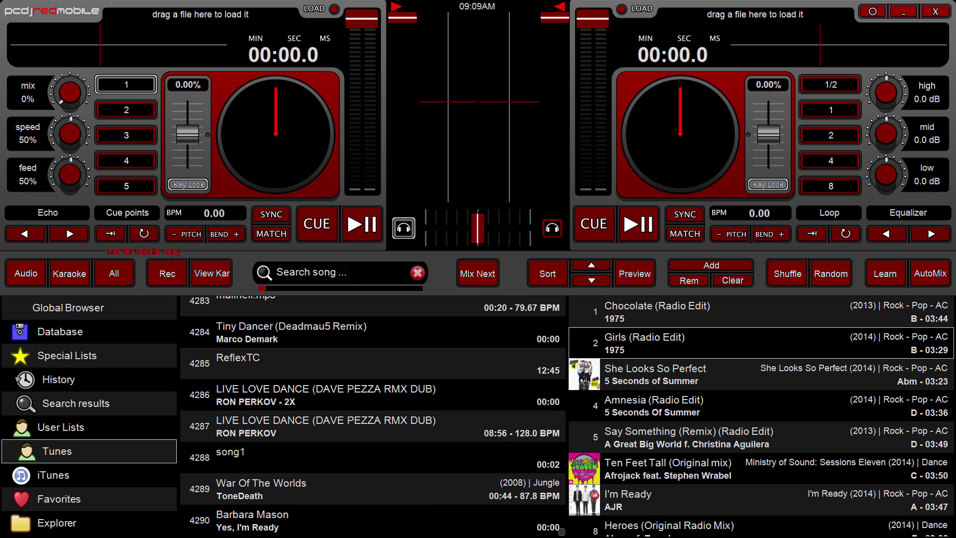
click(562, 529)
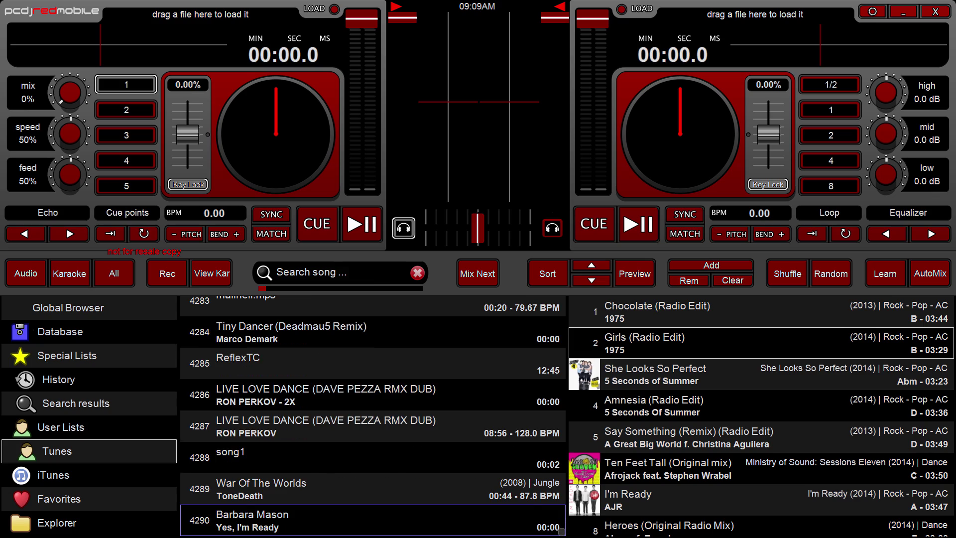
drag(562, 531, 561, 284)
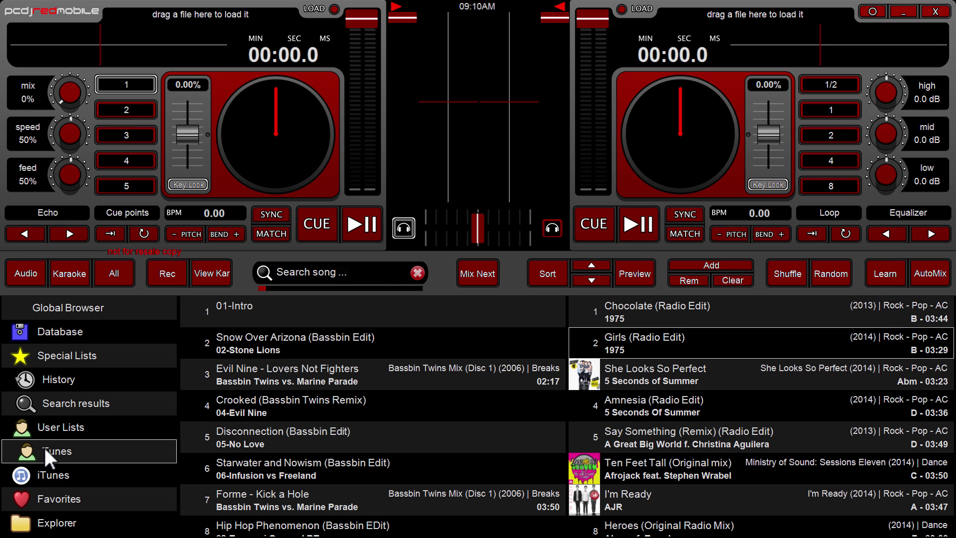
- Create a new playlist under User Lists and name it after the person whose gig it is for
click(46, 421)
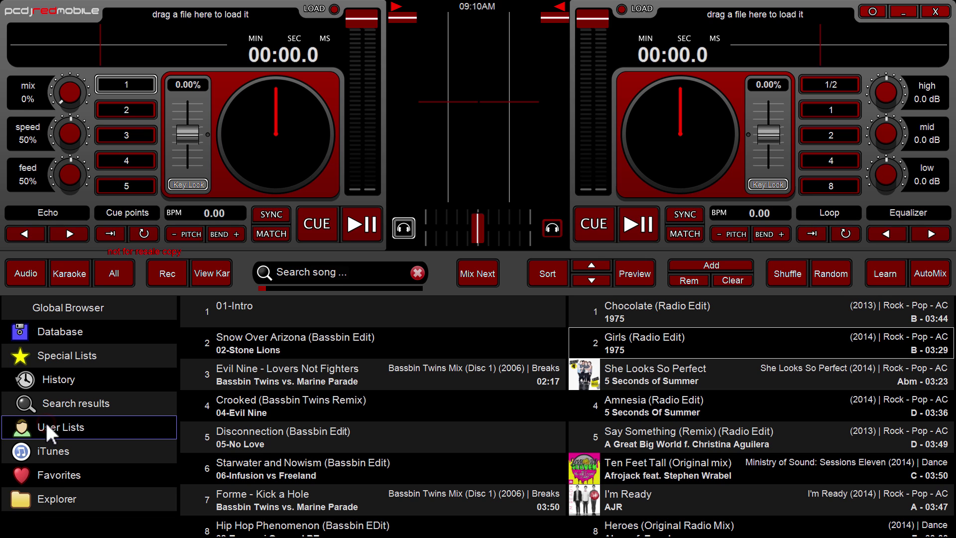
click(45, 422)
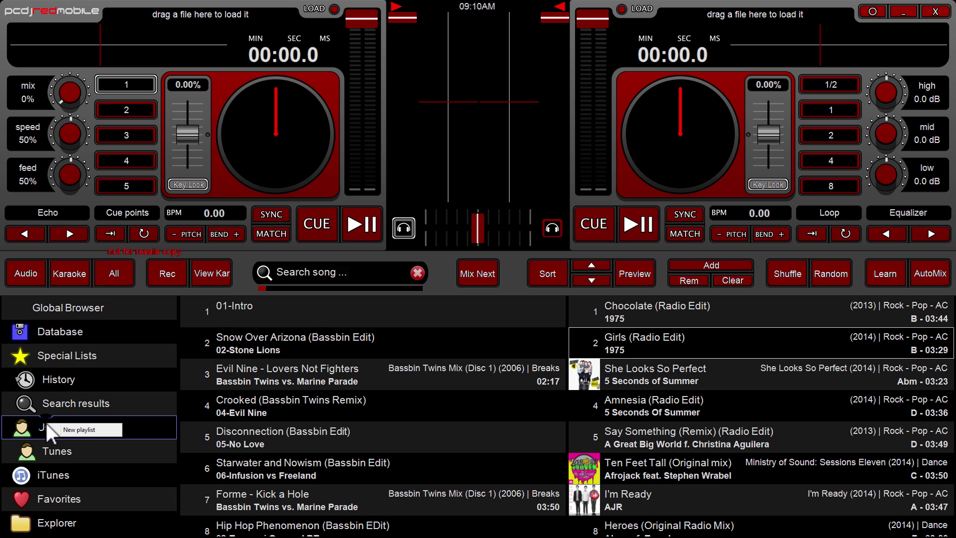
double_click(78, 427)
click(79, 430)
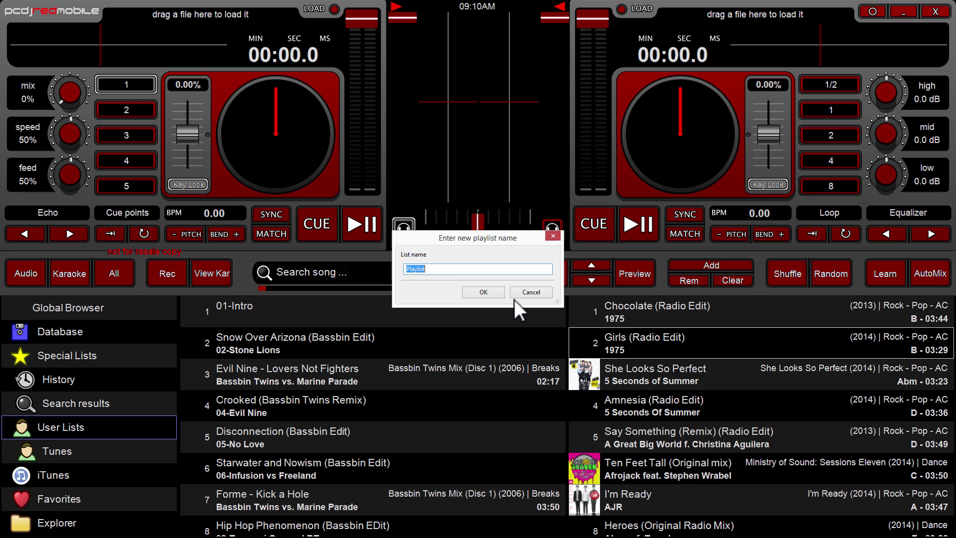
text(Ryan's Gig)
key(Return)
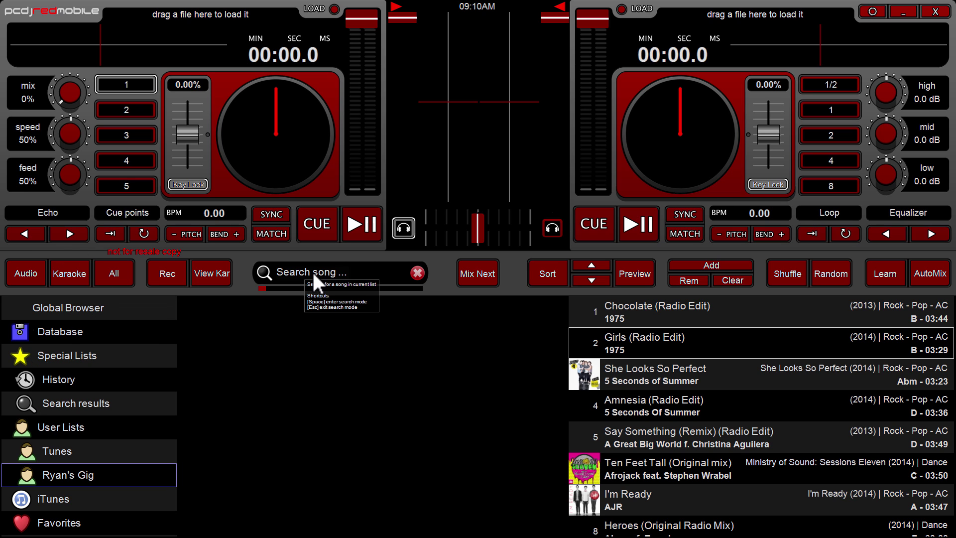
- Search for "Bob" and add the Beep Beep, I Want You (Club Mix) and Tik Tok results to the Tunes user list
click(347, 268)
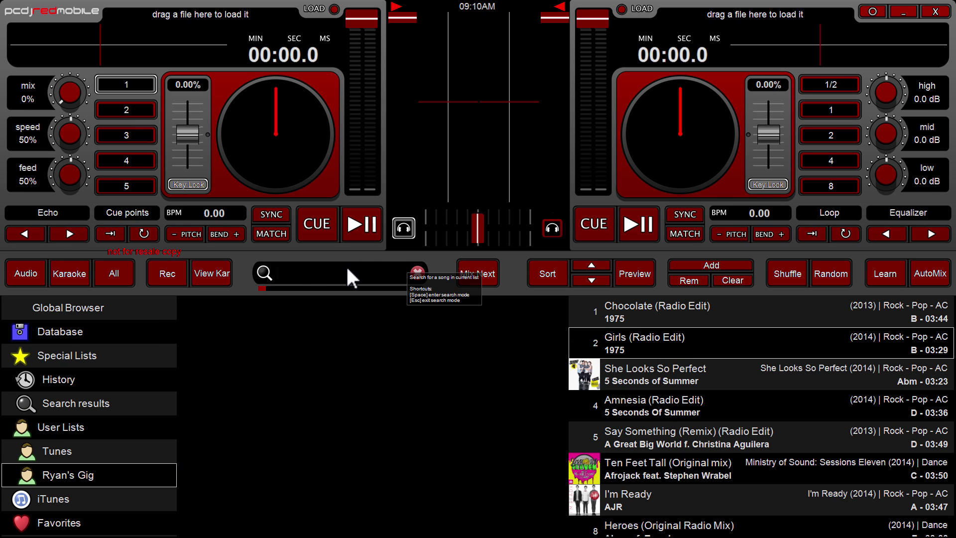
text(Bob)
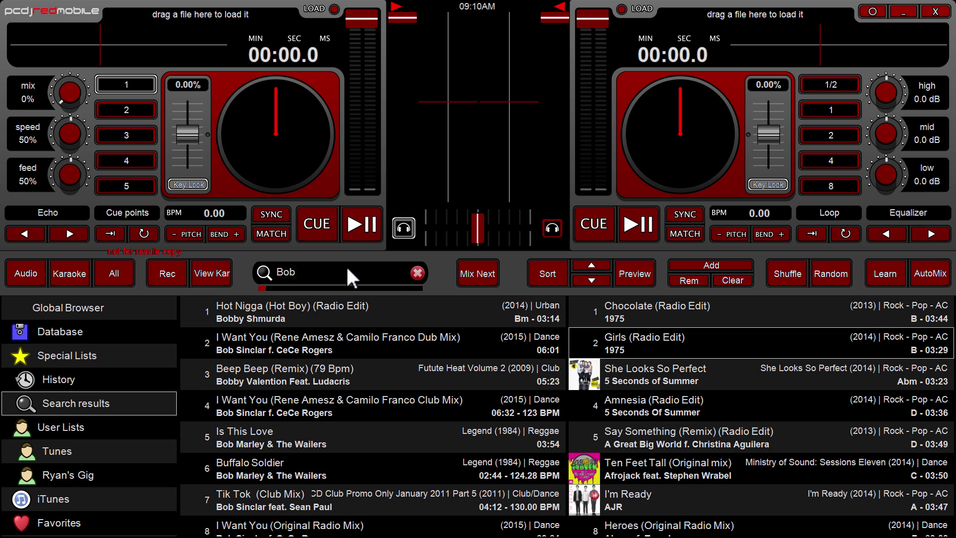
click(224, 376)
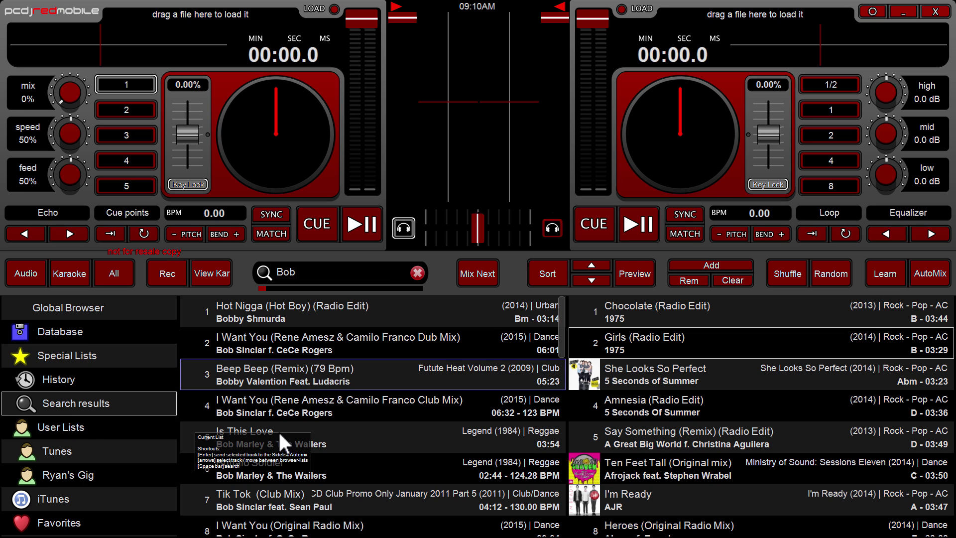
click(305, 408)
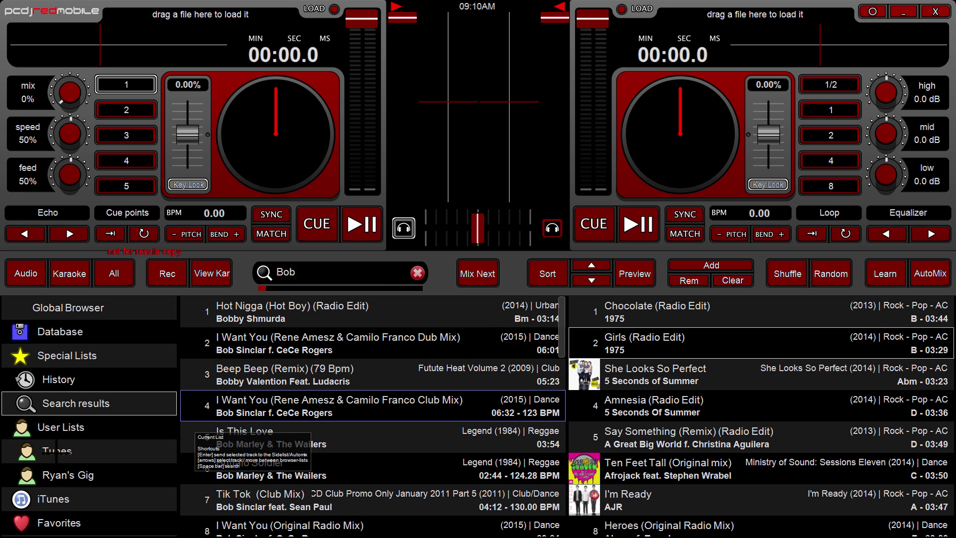
click(287, 502)
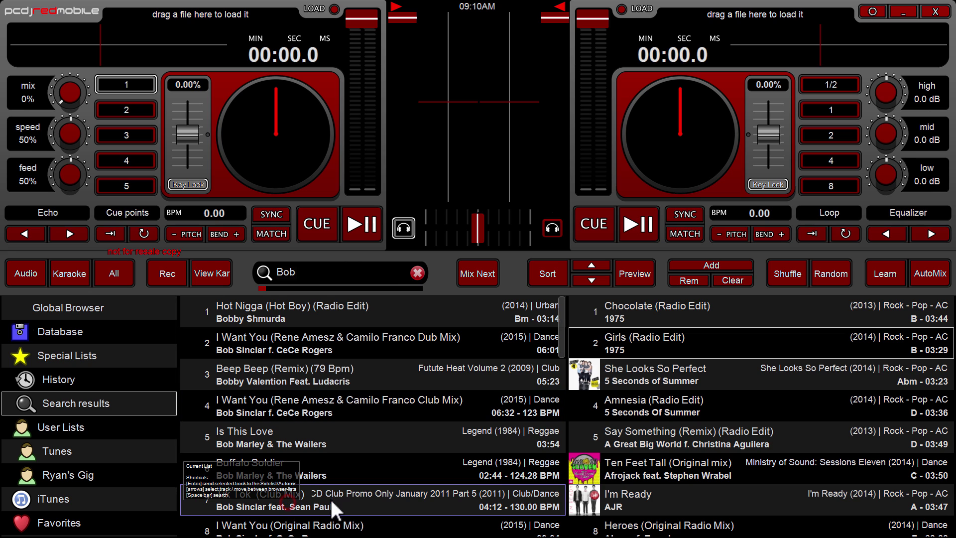
- Open the Tunes user list and look through its tracks
click(65, 450)
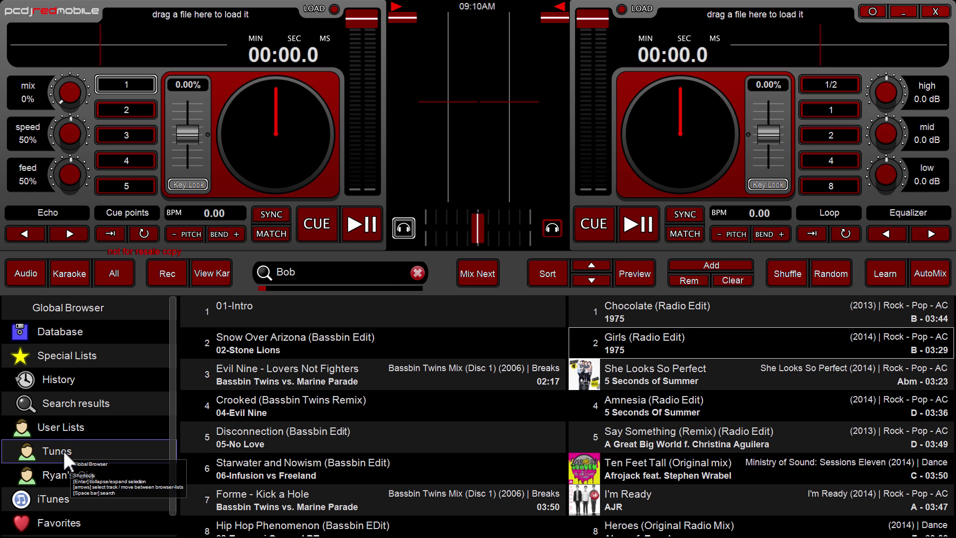
scroll(337, 408, down, 1)
scroll(338, 410, up, 1)
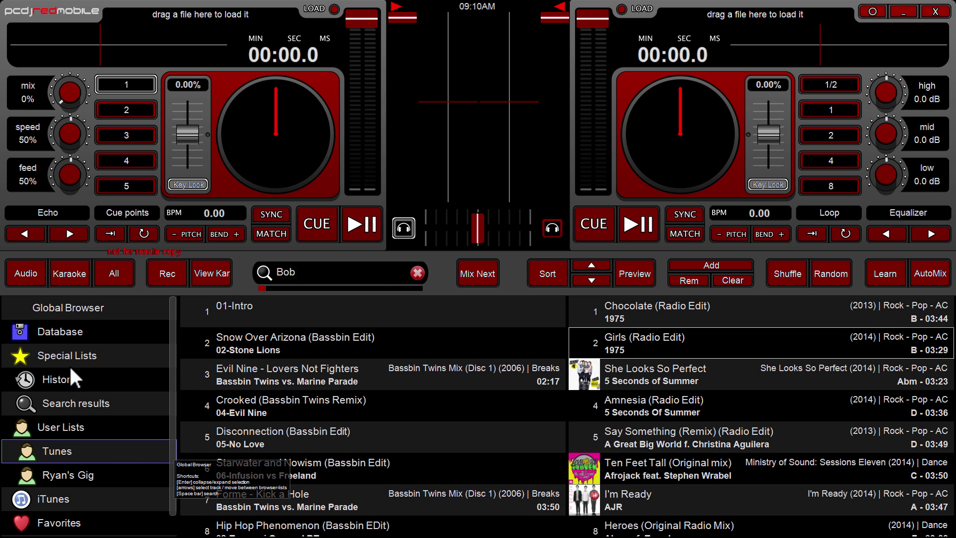
- Clear the previous search text and search the songs again for "bob"
click(304, 277)
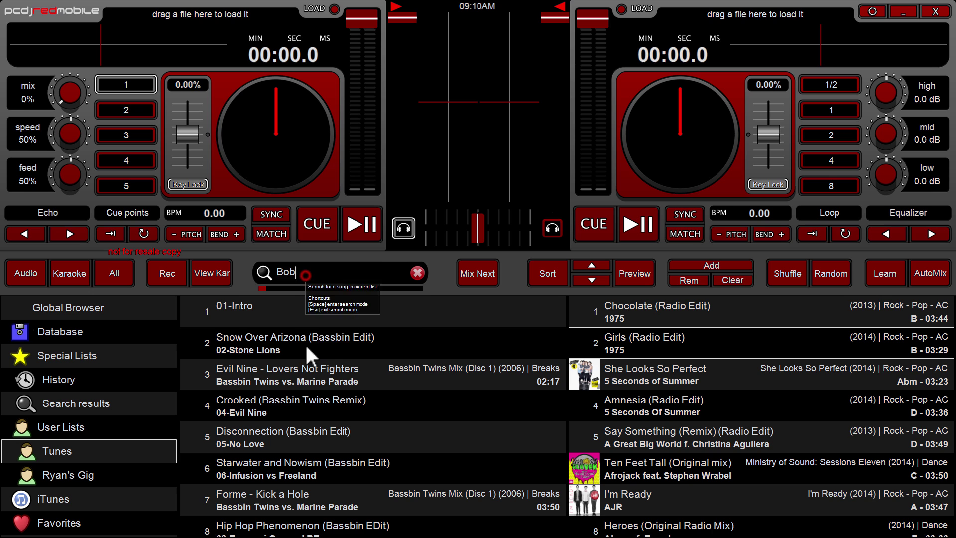
click(417, 273)
click(346, 271)
text(bob)
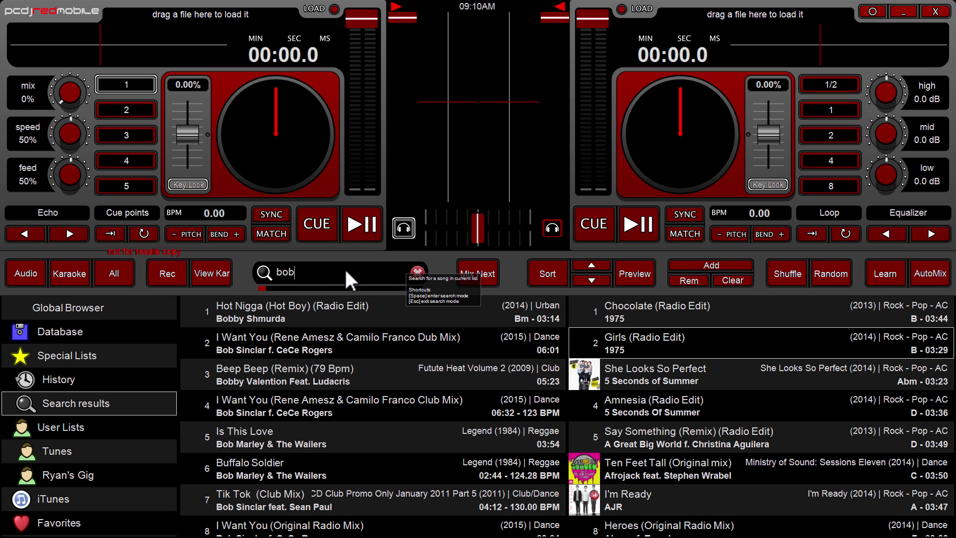
- Add the I Want You (Dub Mix), Buffalo Soldier and Tik Tok (Club Mix) results to the new gig playlist
click(299, 344)
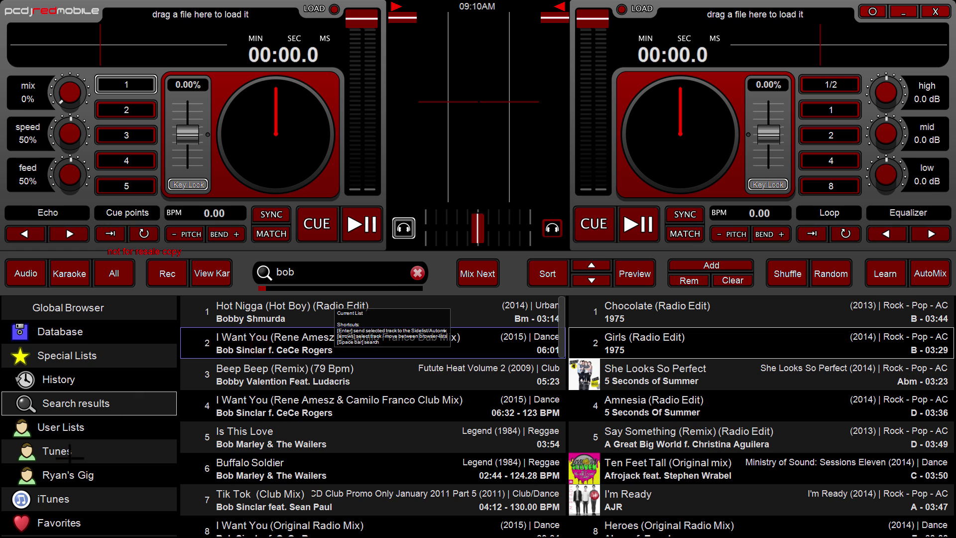
click(269, 464)
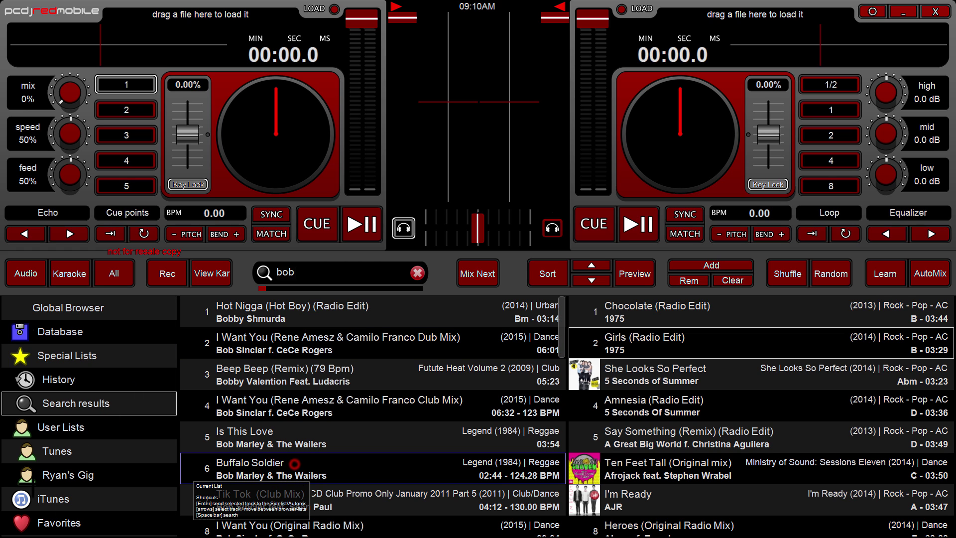
click(261, 528)
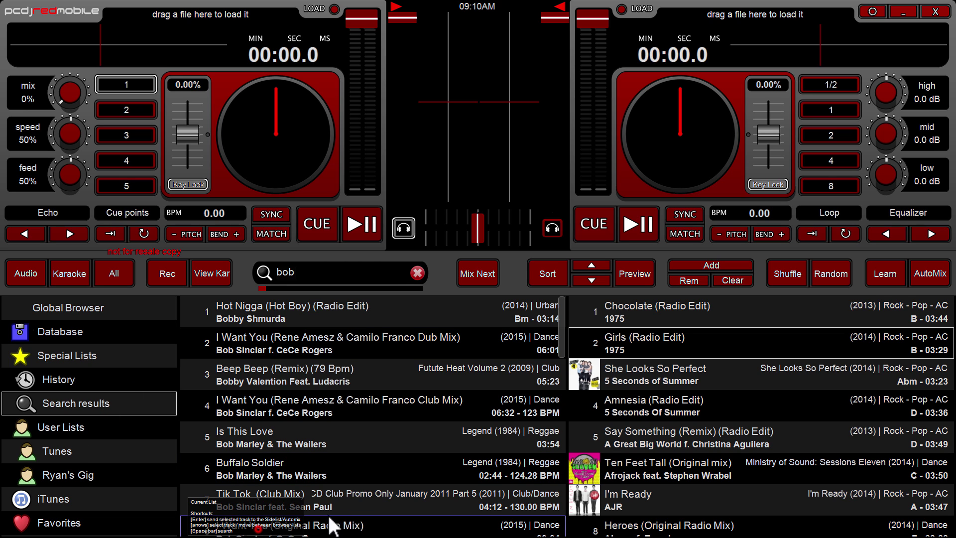
click(364, 498)
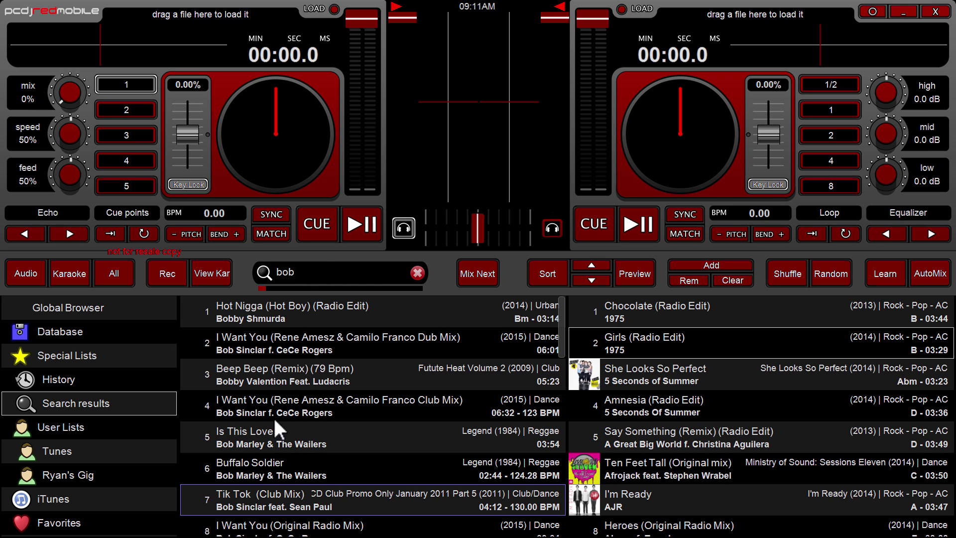
- Open the new gig playlist and move Tik Tok (Club Mix) above Buffalo Soldier
click(69, 476)
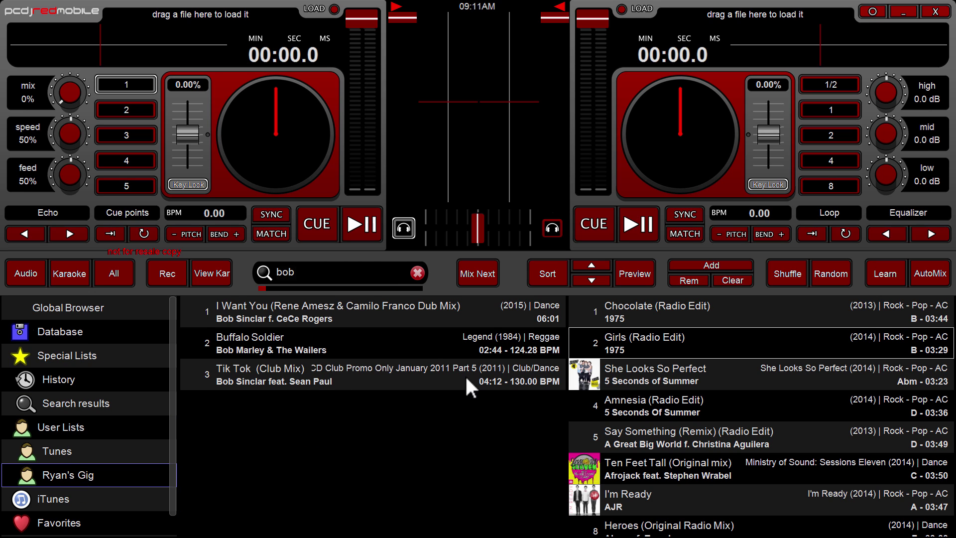
drag(432, 365, 389, 316)
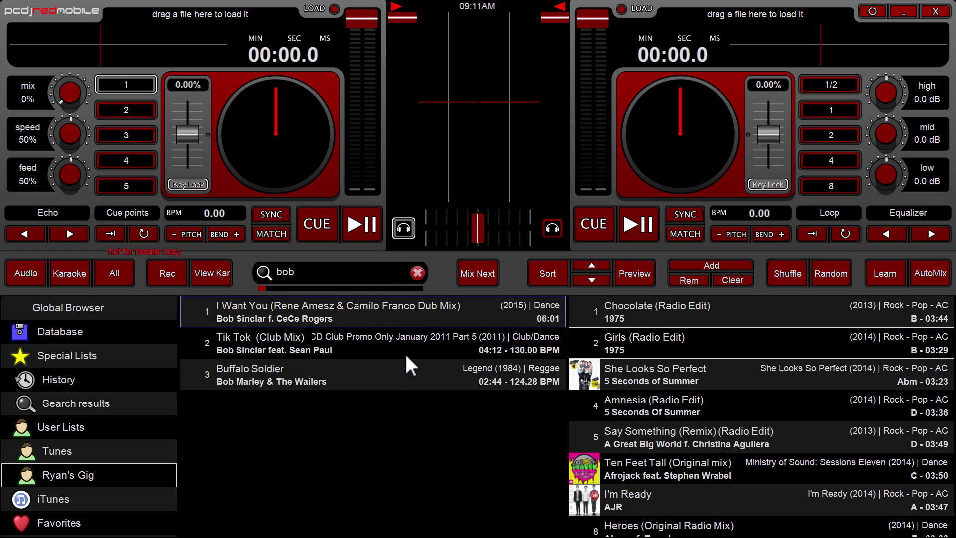
click(103, 473)
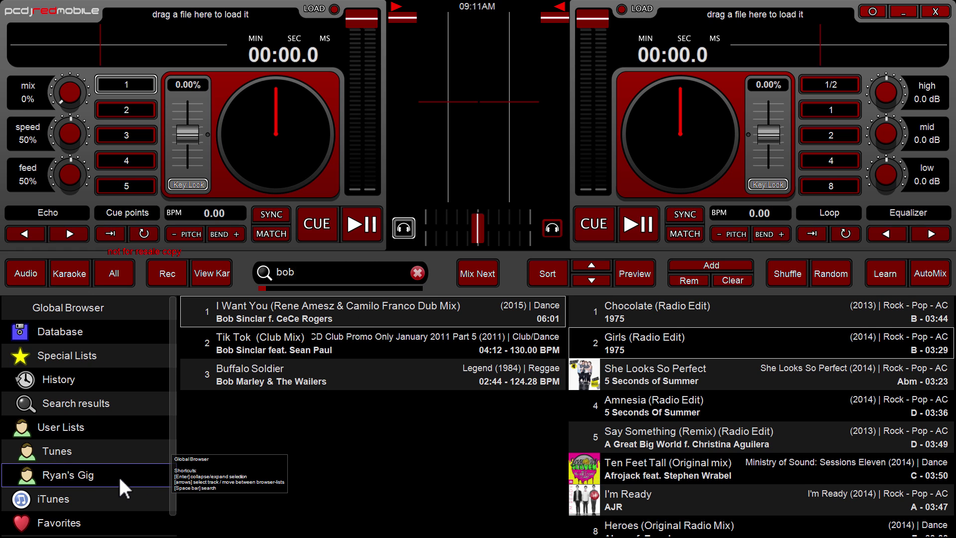
- Clear all tracks from the Sidelist/Automix list
right_click(751, 313)
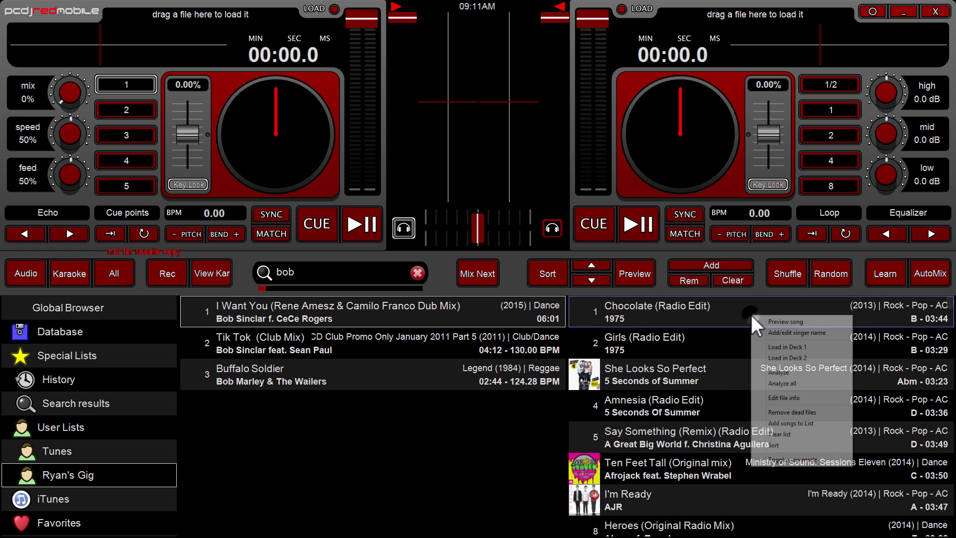
click(792, 434)
click(496, 268)
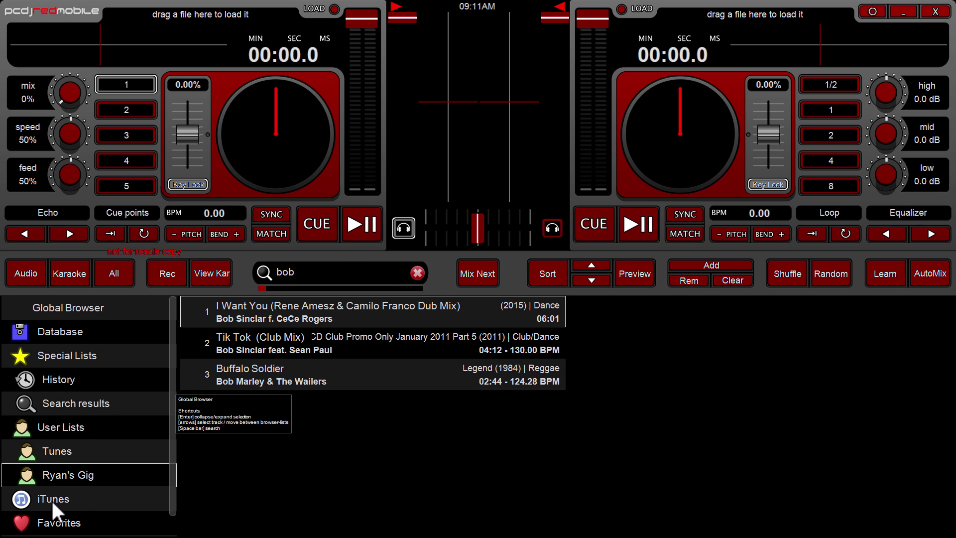
- Open the Tunes user list and send Crooked, Forme - Kick a Hole and Evil Nine - Lovers Not Fighters to the Sidelist
click(52, 458)
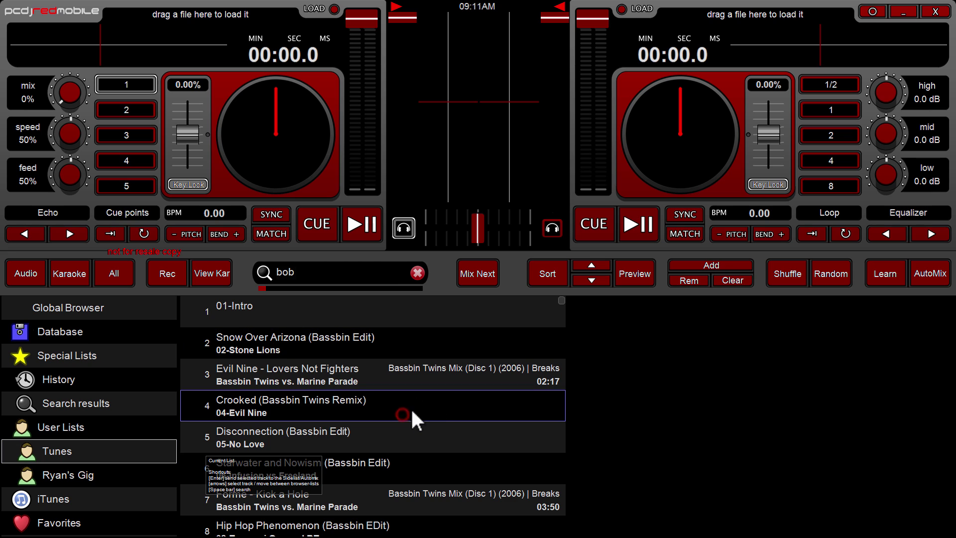
key(Return)
click(377, 500)
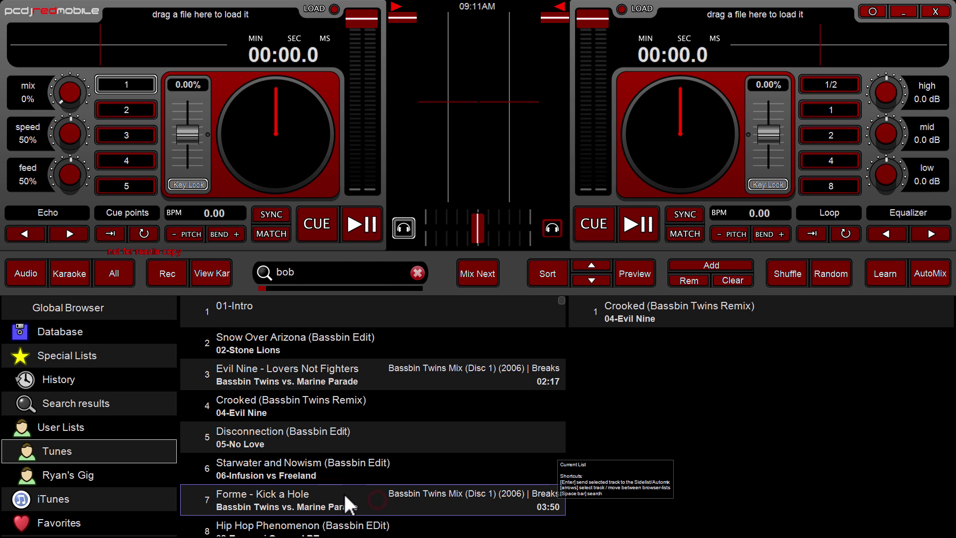
key(Return)
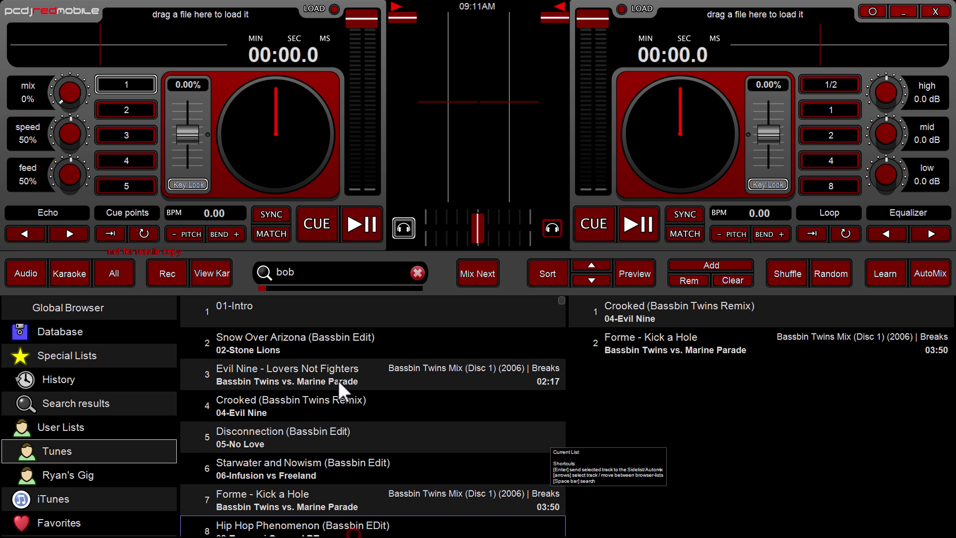
click(338, 380)
key(Return)
- Add Evil Nine ft. Toastie Taylor - Restless and ILS - Music from Tunes to the Sidelist
scroll(444, 435, down, 2)
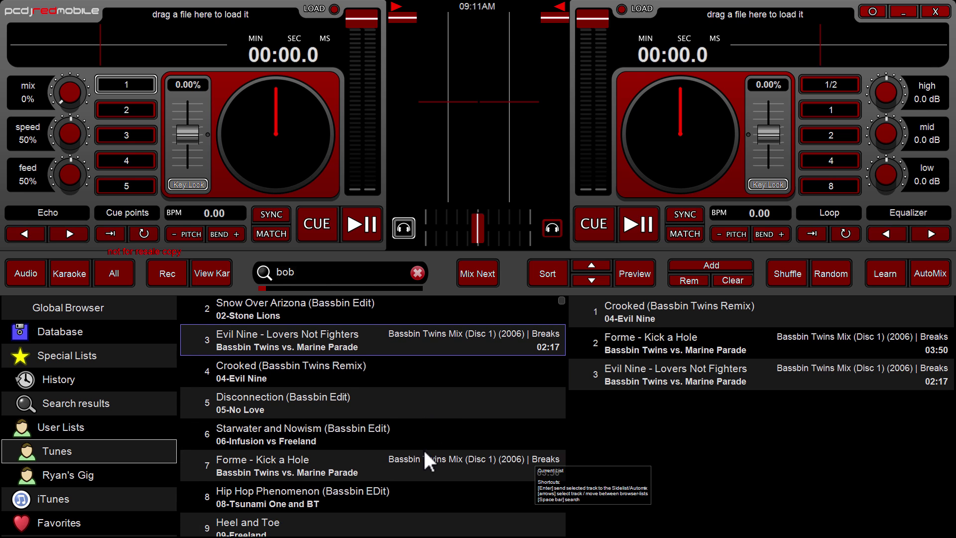
click(229, 515)
key(Return)
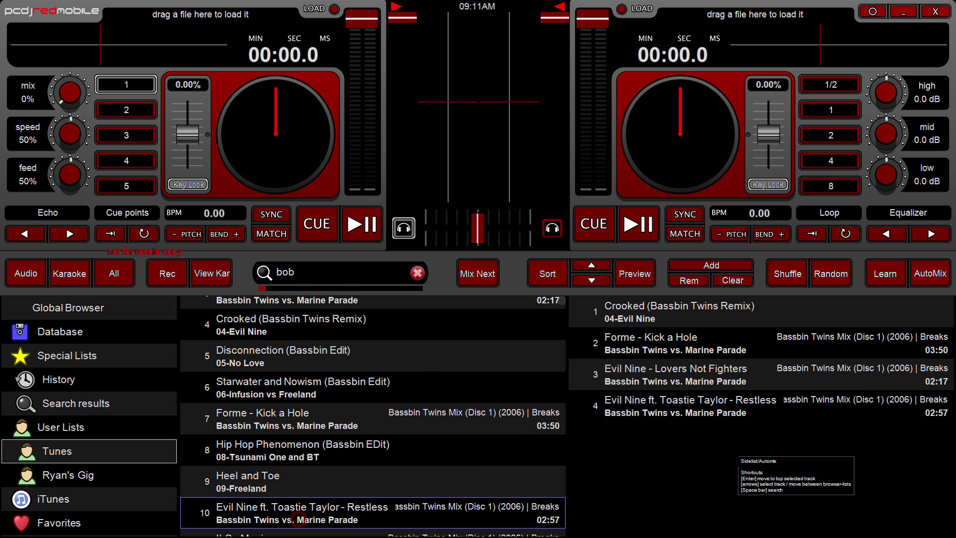
scroll(367, 447, down, 1)
drag(365, 461, 718, 456)
scroll(390, 449, down, 1)
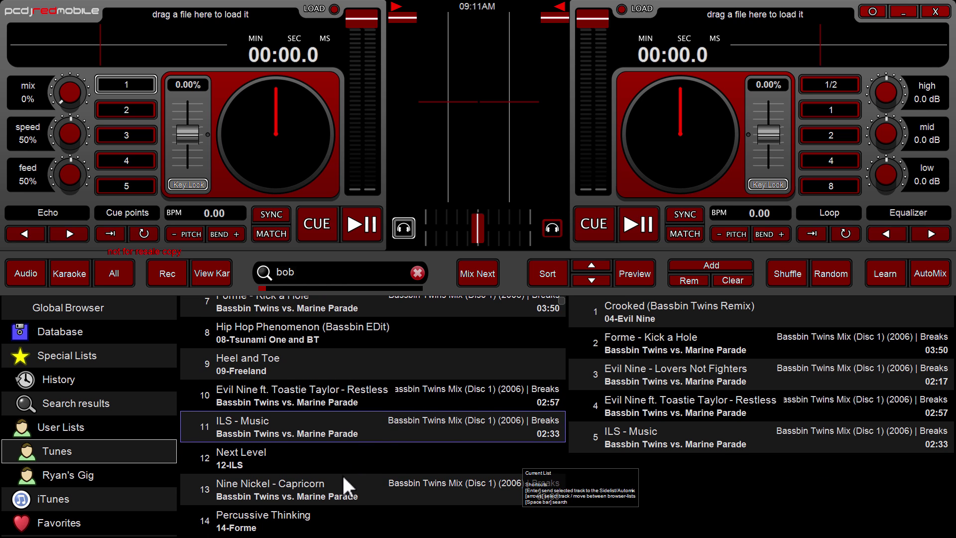
- Send Nine Nickel - Capricorn and Percussive Thinking from Tunes to the Sidelist
click(341, 474)
key(Return)
scroll(362, 387, down, 2)
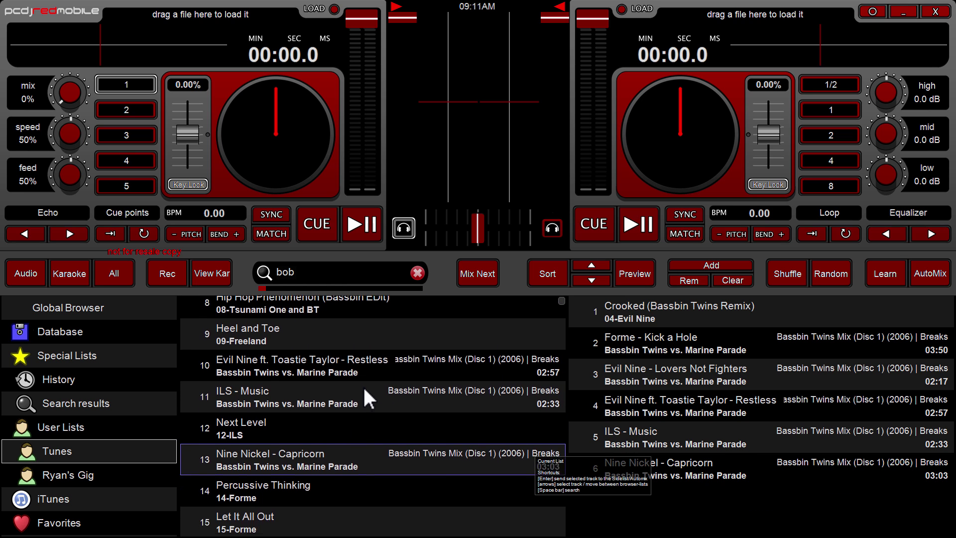
click(360, 458)
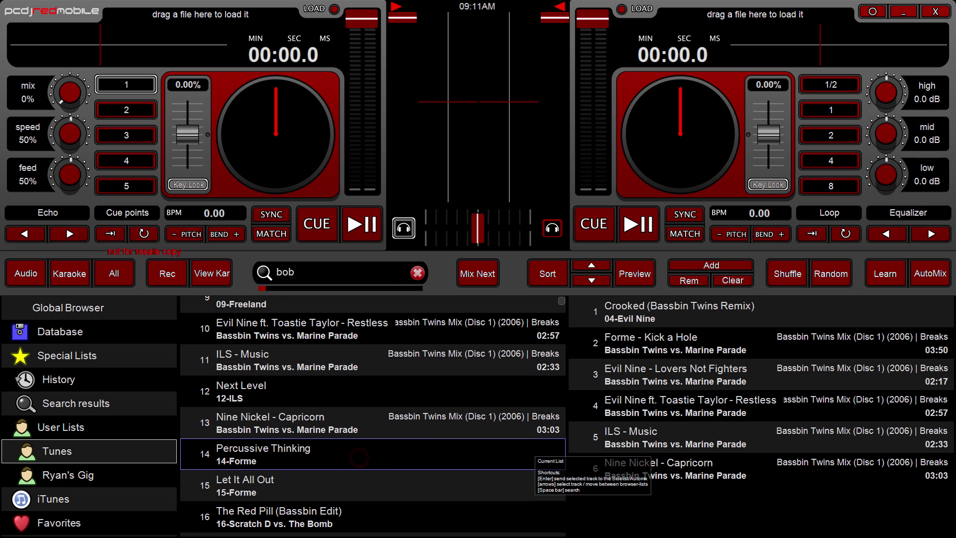
key(Return)
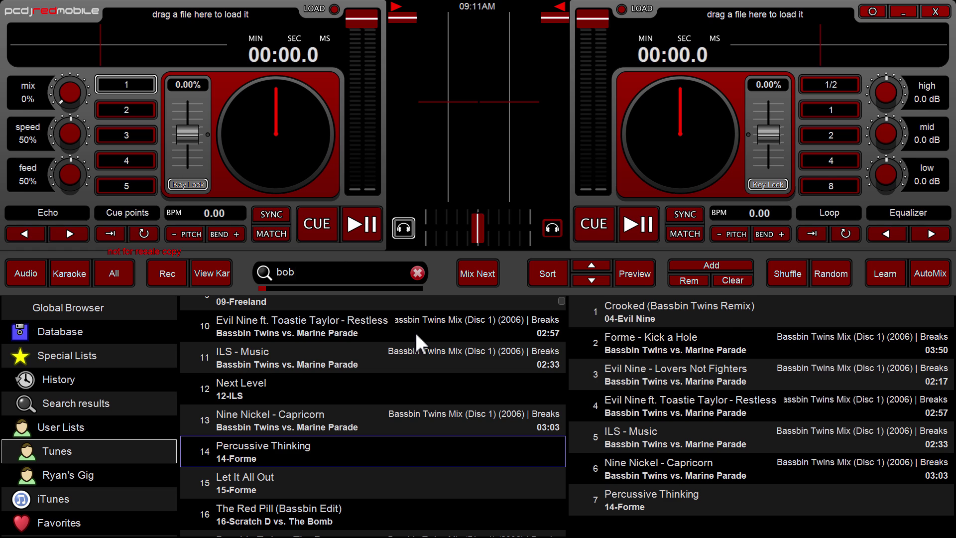
- Select the first five Sidelist tracks as a range, and then select the whole range from the last track to the first
click(687, 312)
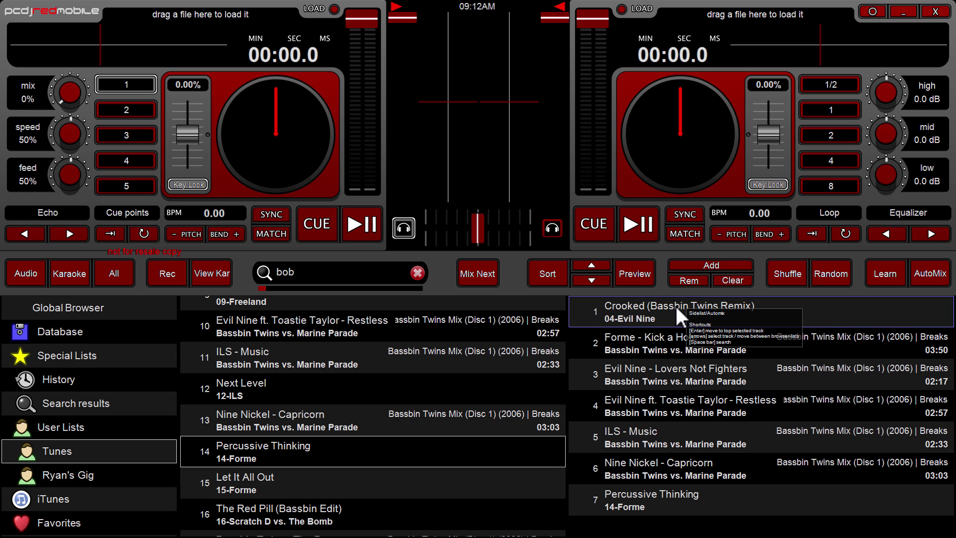
shift+click(686, 443)
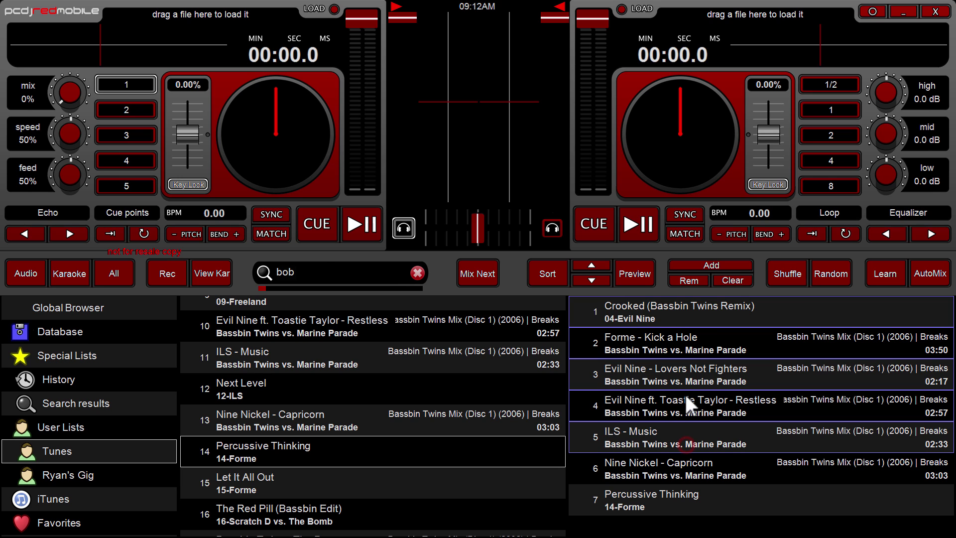
click(675, 316)
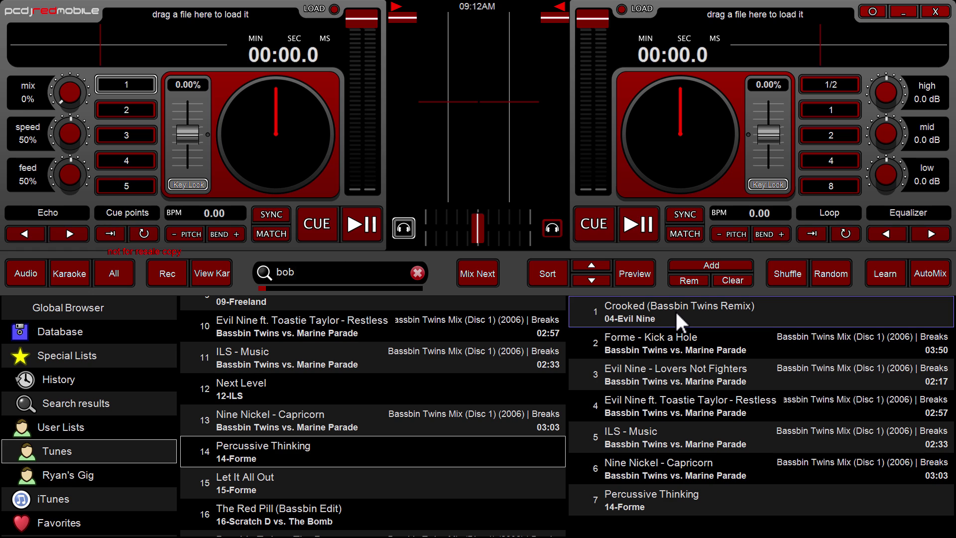
key(End)
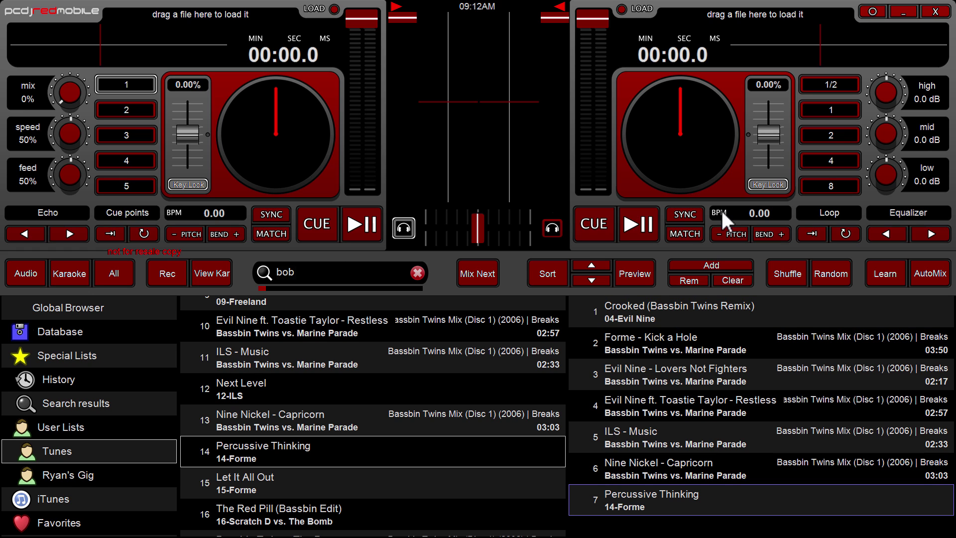
shift+click(722, 314)
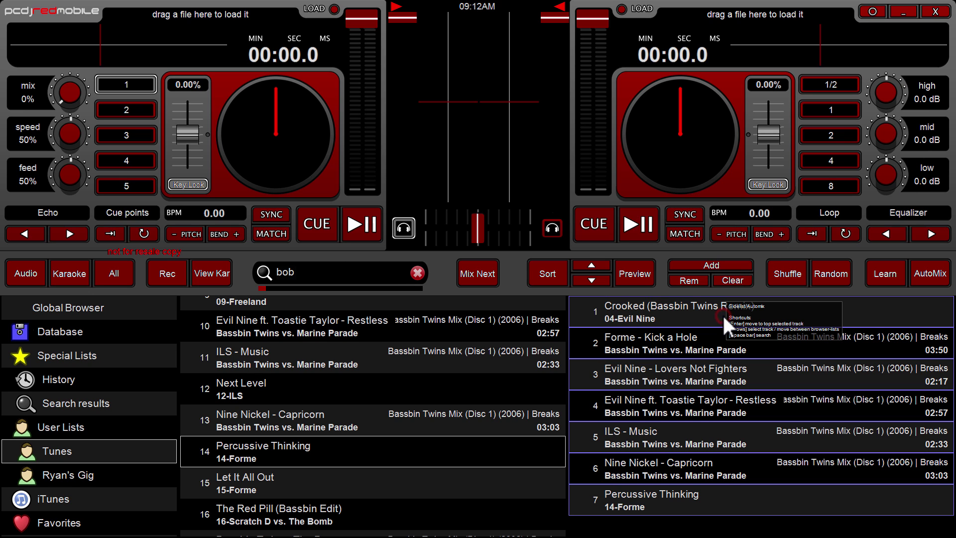
- Move Nine Nickel - Capricorn to the top of the Sidelist and select all seven tracks
click(687, 308)
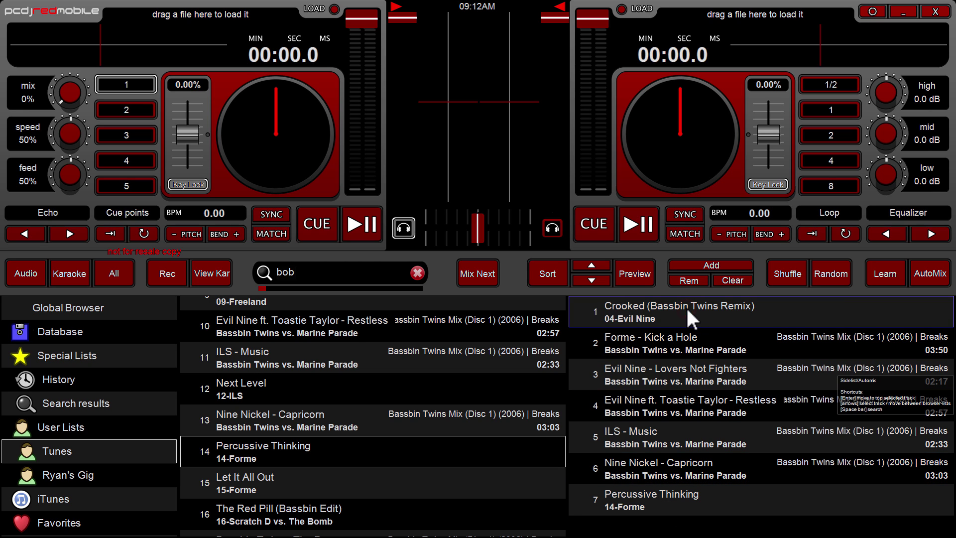
drag(669, 461, 662, 317)
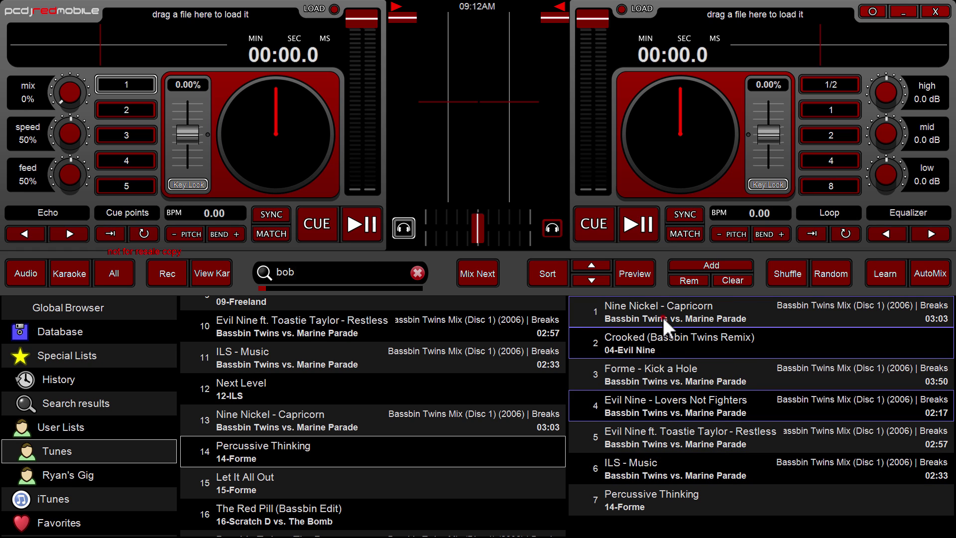
shift+click(653, 501)
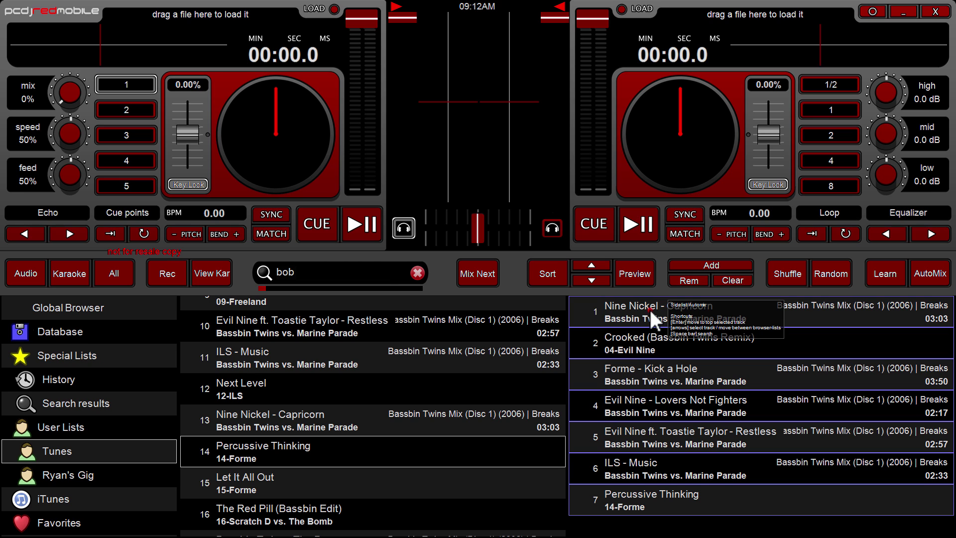
- Add the seven selected Sidelist tracks to the gig user list below Tunes and open that list
drag(649, 307, 85, 476)
click(87, 473)
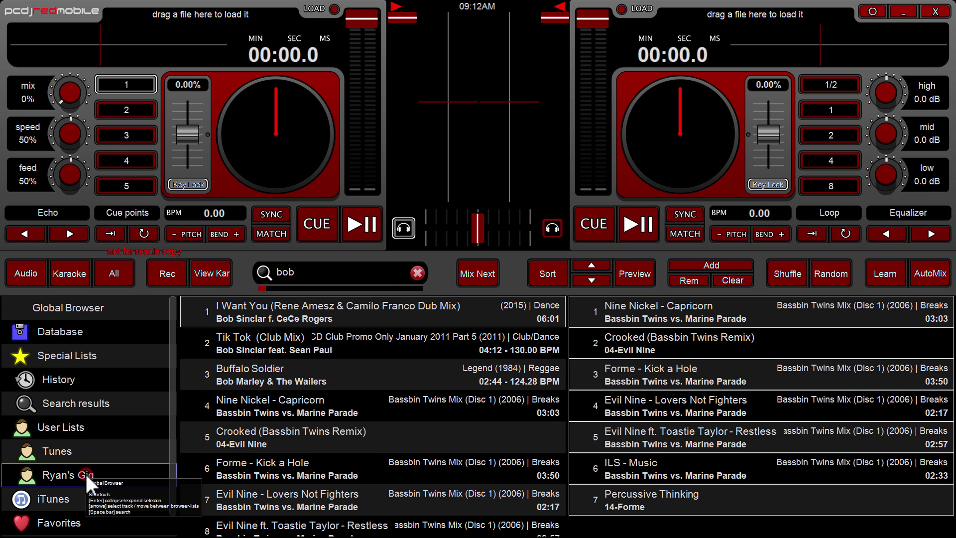
mouse_move(561, 305)
mouse_down()
mouse_move(556, 389)
mouse_move(563, 295)
mouse_up()
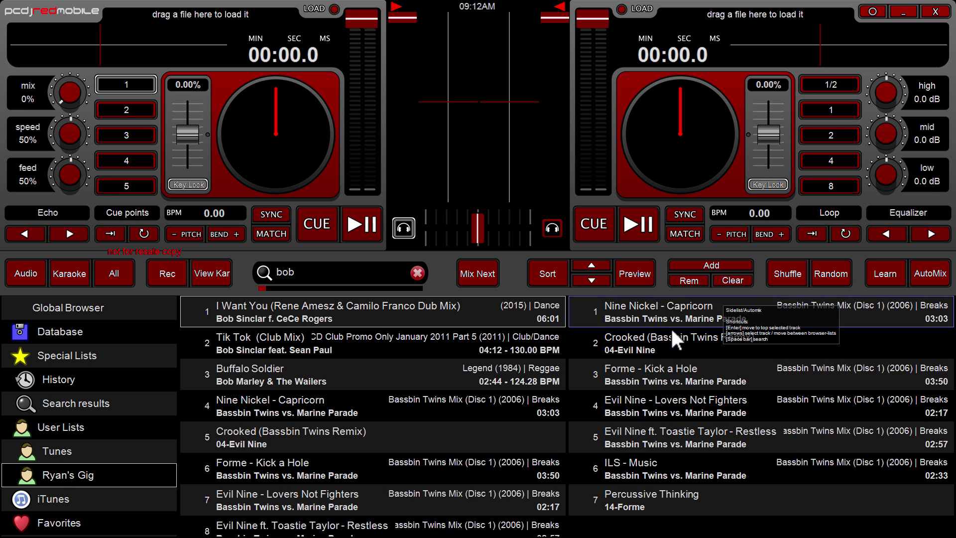
- Move ILS - Music to the top of the Sidelist and select the last track, Percussive Thinking
right_click(647, 407)
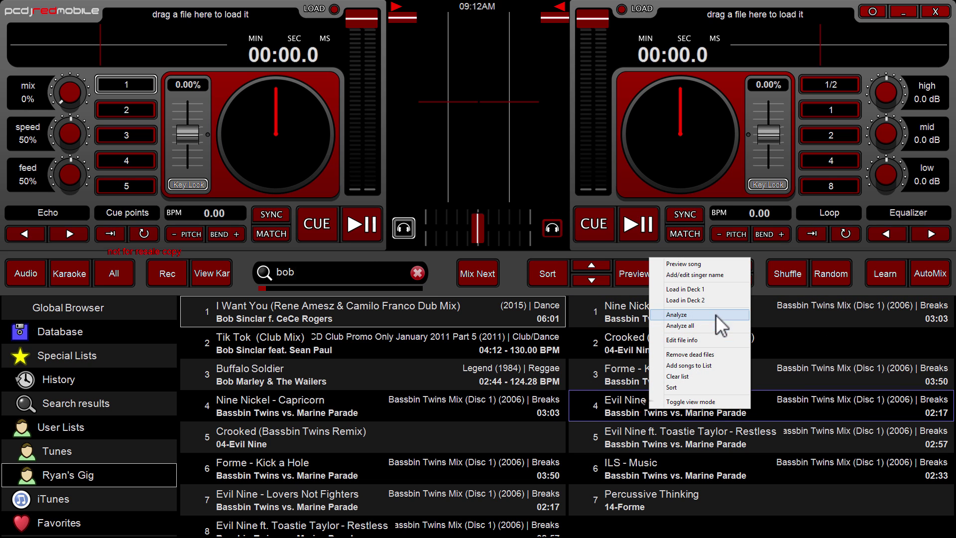
click(609, 354)
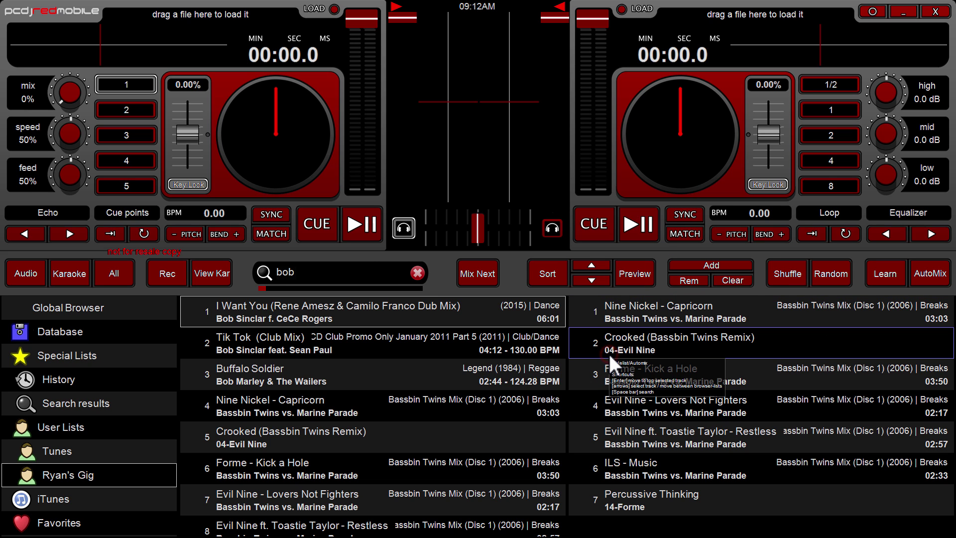
click(639, 490)
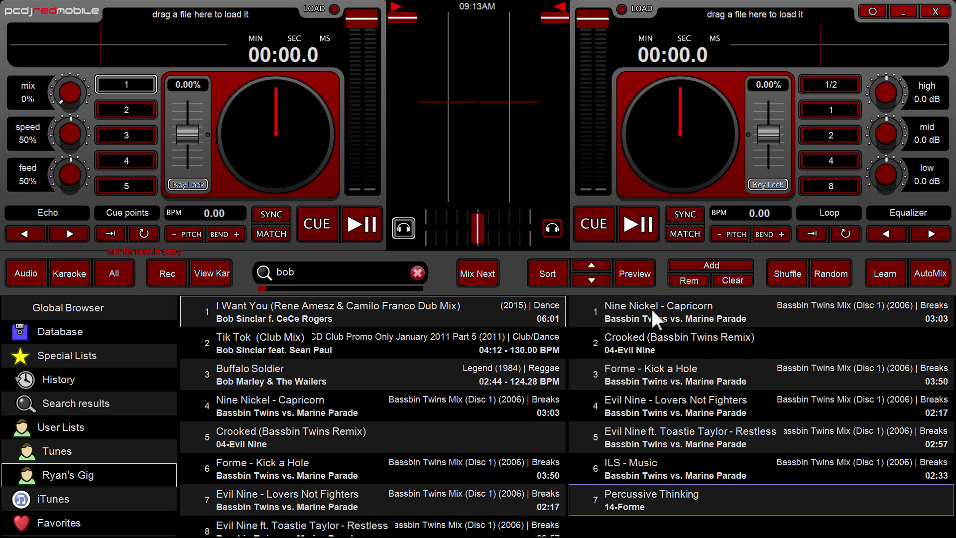
click(653, 475)
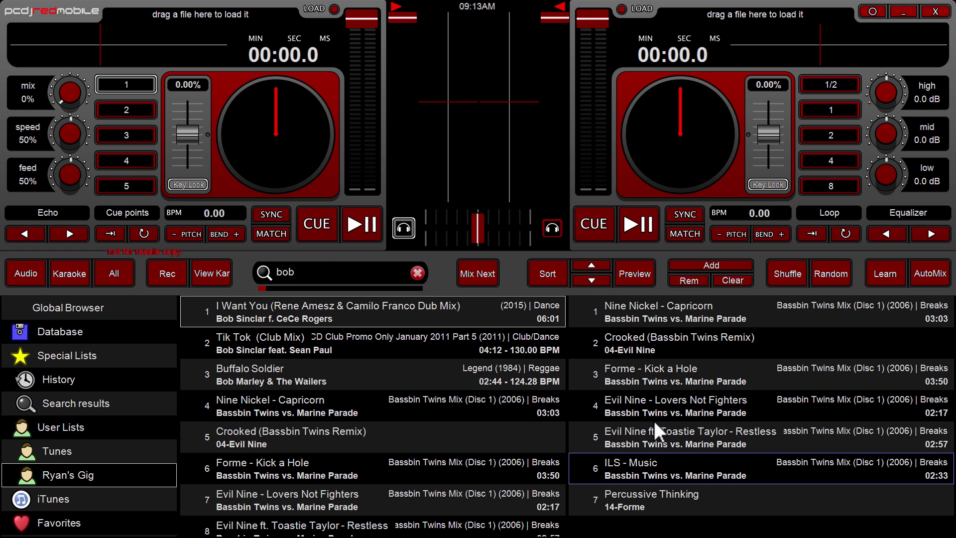
drag(657, 466, 649, 299)
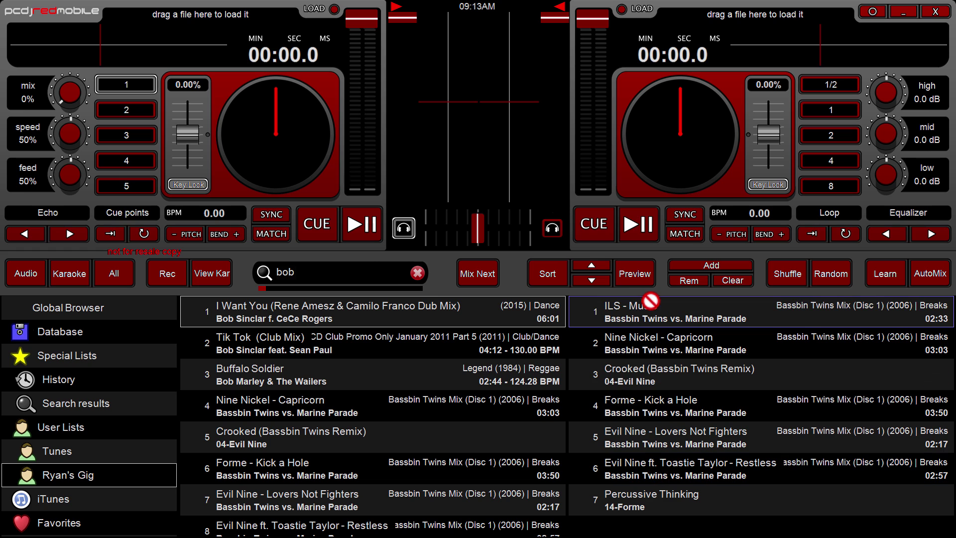
click(688, 443)
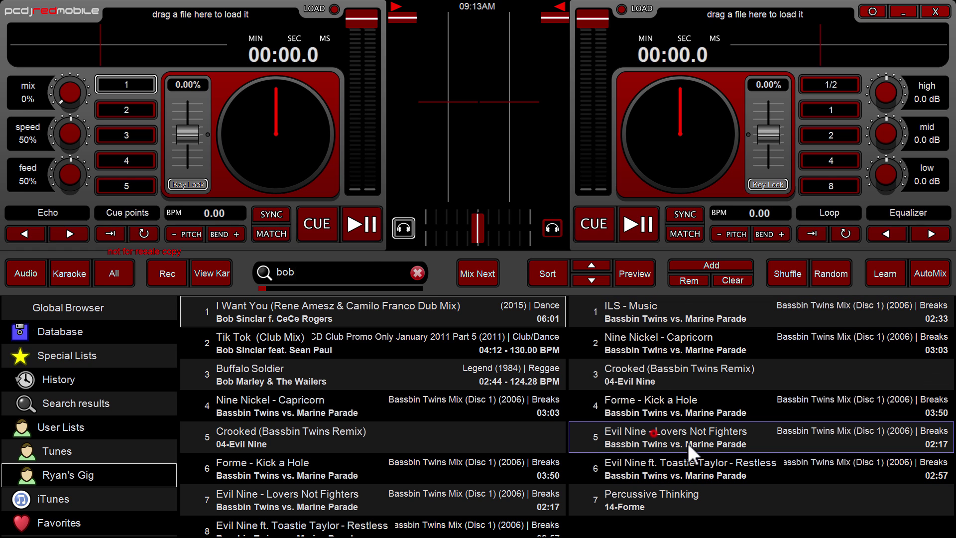
click(655, 503)
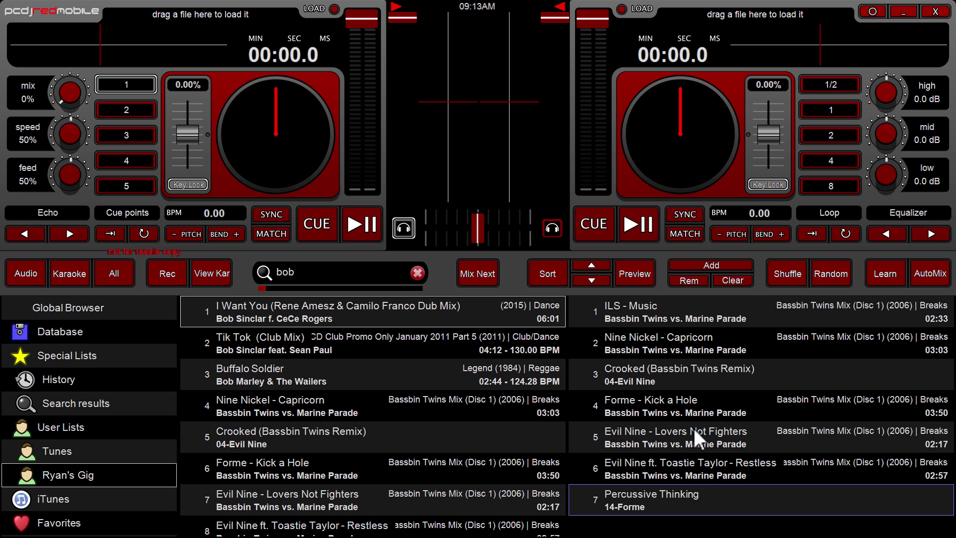
- Send Nine Nickel - Capricorn twice, Tik Tok (Club Mix) and I Want You from the open user list to the Sidelist
double_click(328, 414)
click(377, 350)
click(382, 310)
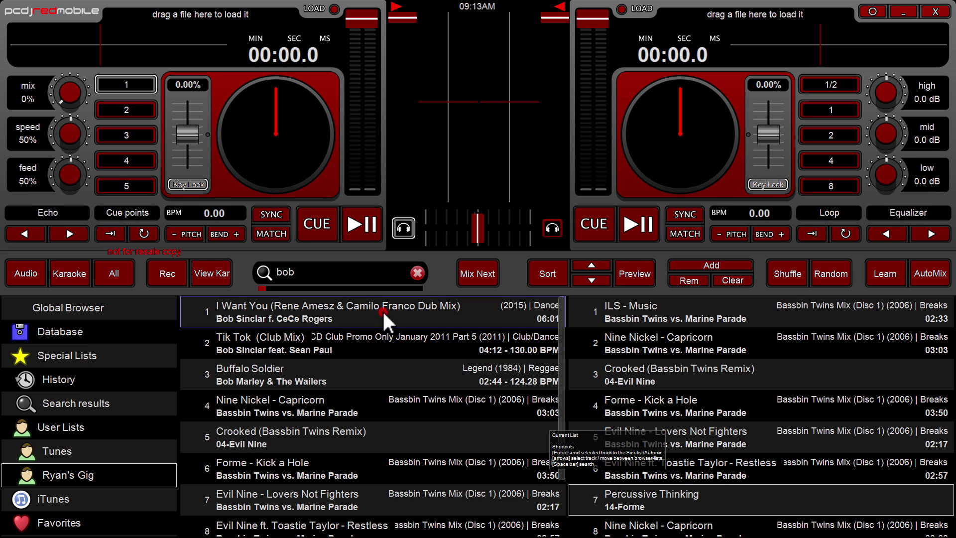
- Move I Want You (Rene Amesz & Camilo Franco Dub Mix) from the end to the top of the Sidelist
drag(949, 316, 949, 323)
scroll(701, 528, down, 2)
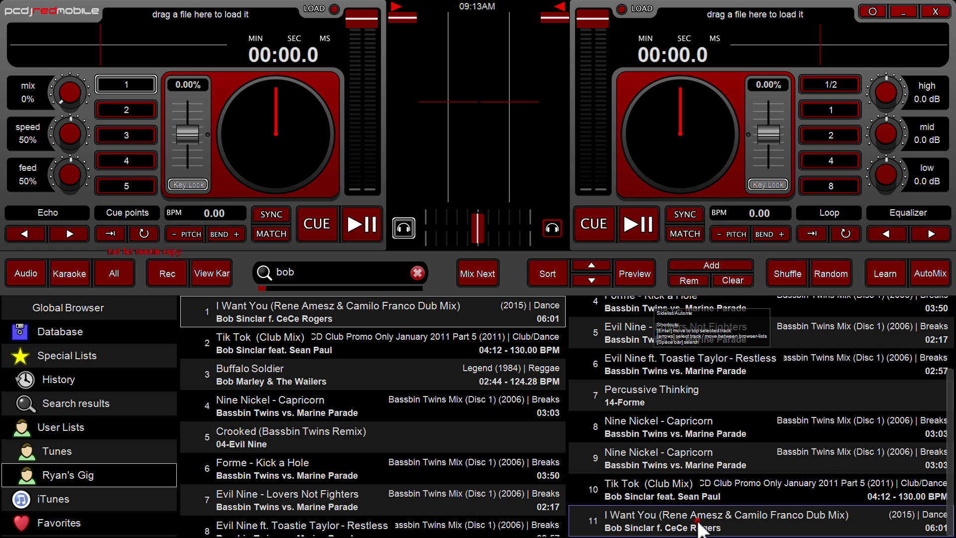
key(Return)
scroll(951, 373, up, 4)
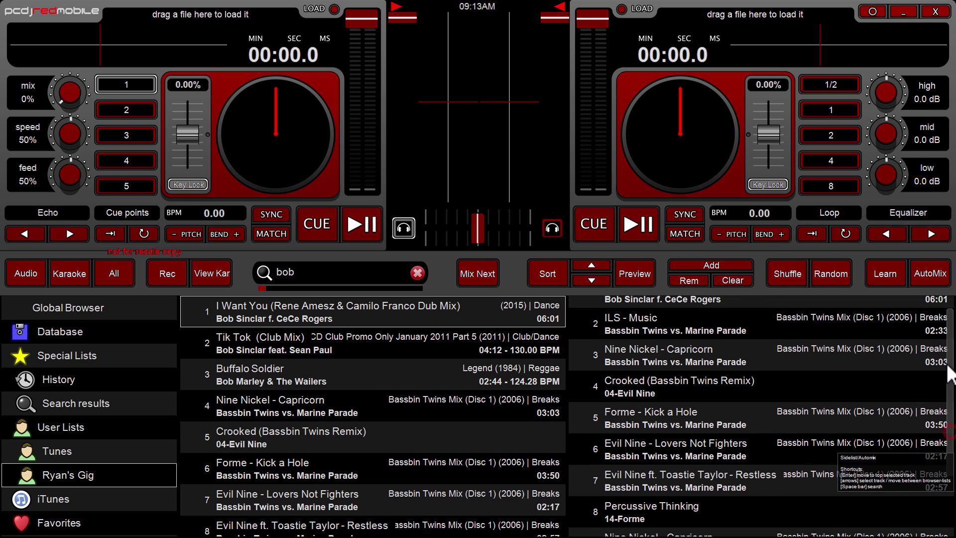
click(682, 316)
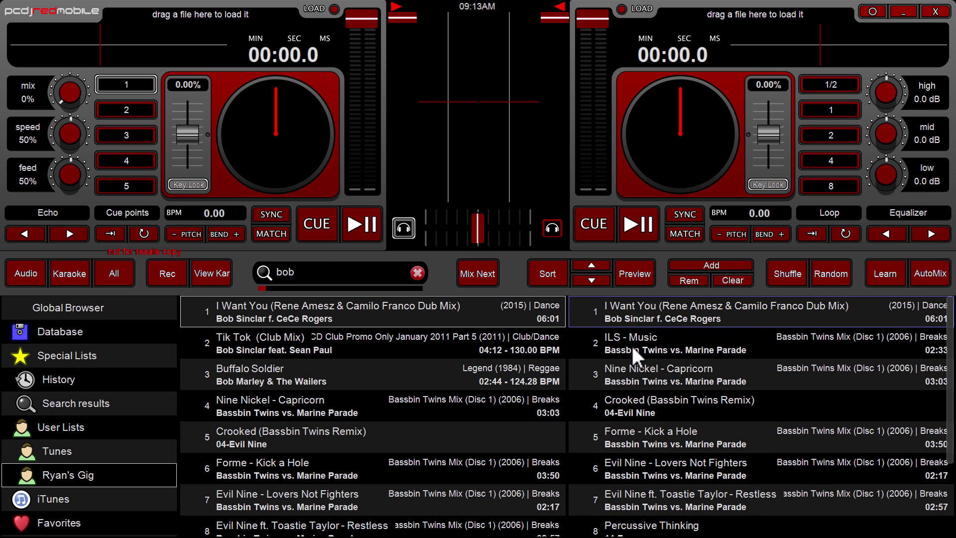
- Reorder the Sidelist so that ILS - Music comes first and I Want You second
click(623, 375)
click(653, 317)
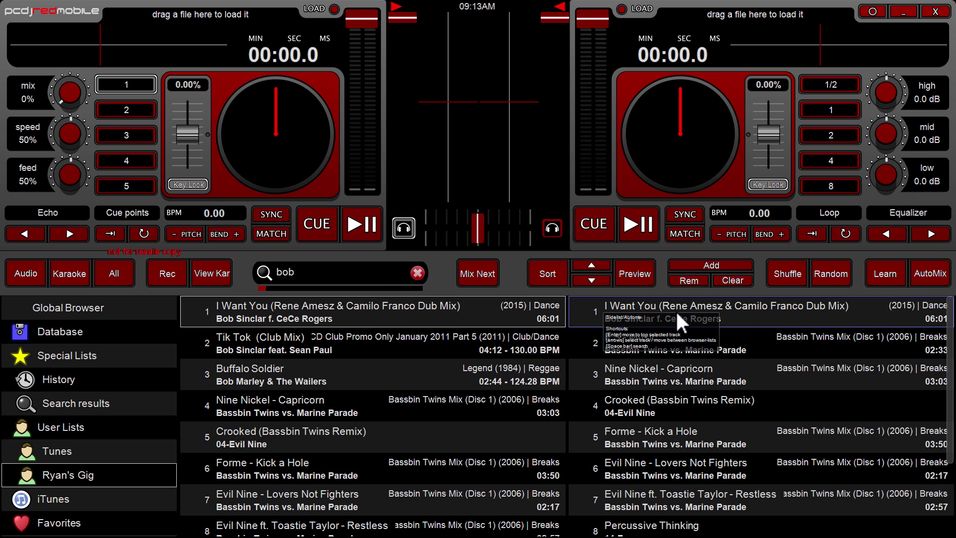
drag(675, 309, 754, 315)
click(694, 312)
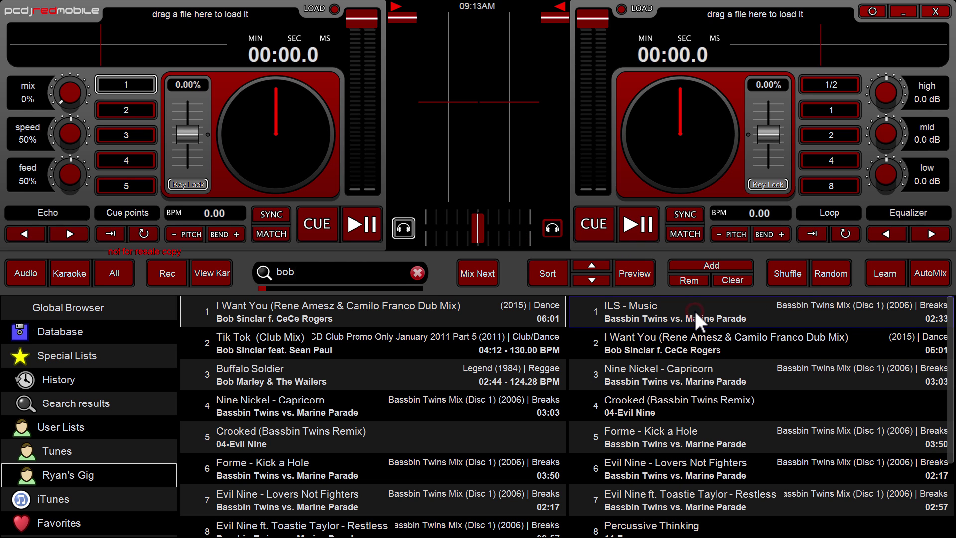
drag(645, 306, 288, 241)
drag(288, 240, 672, 320)
right_click(673, 321)
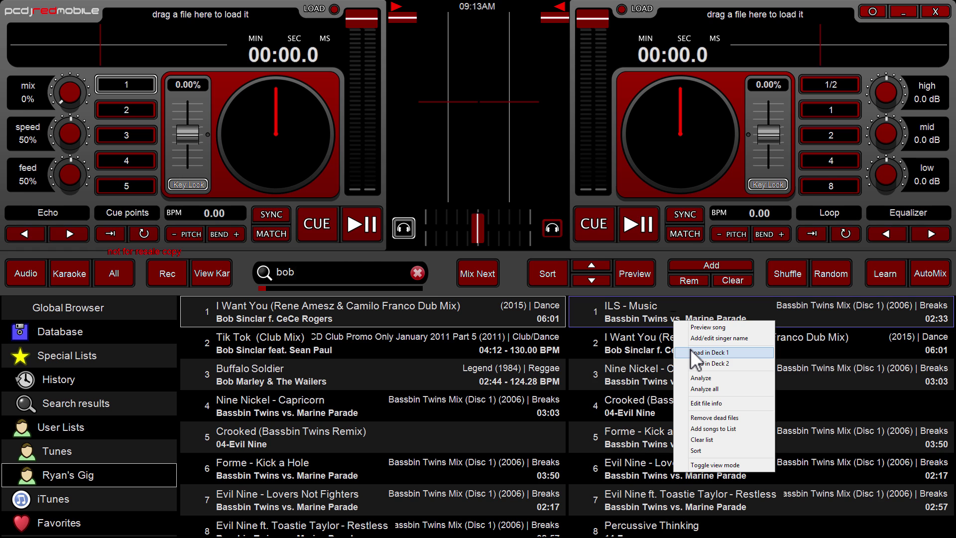
click(660, 310)
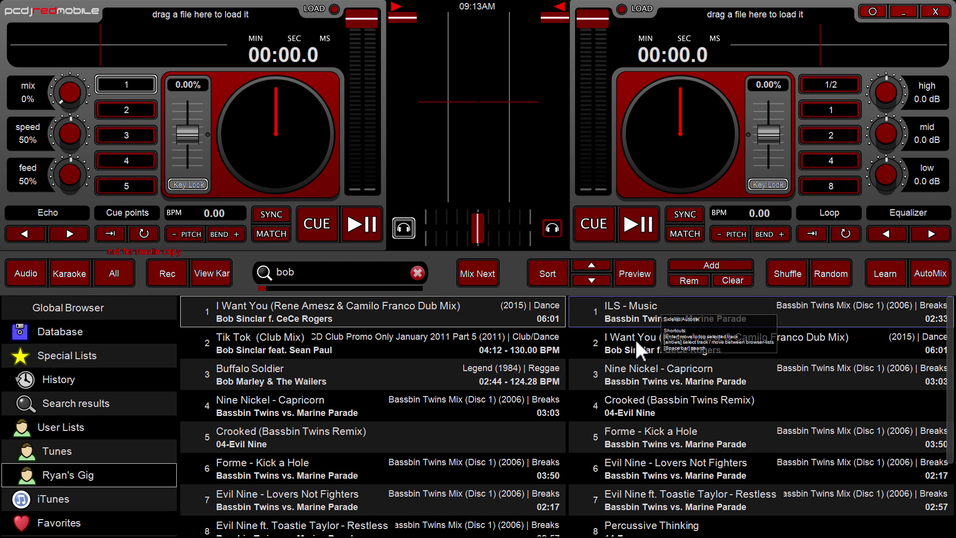
- Start AutoMix on the Sidelist and jump the playback on deck 2 close to the end of its track
click(929, 274)
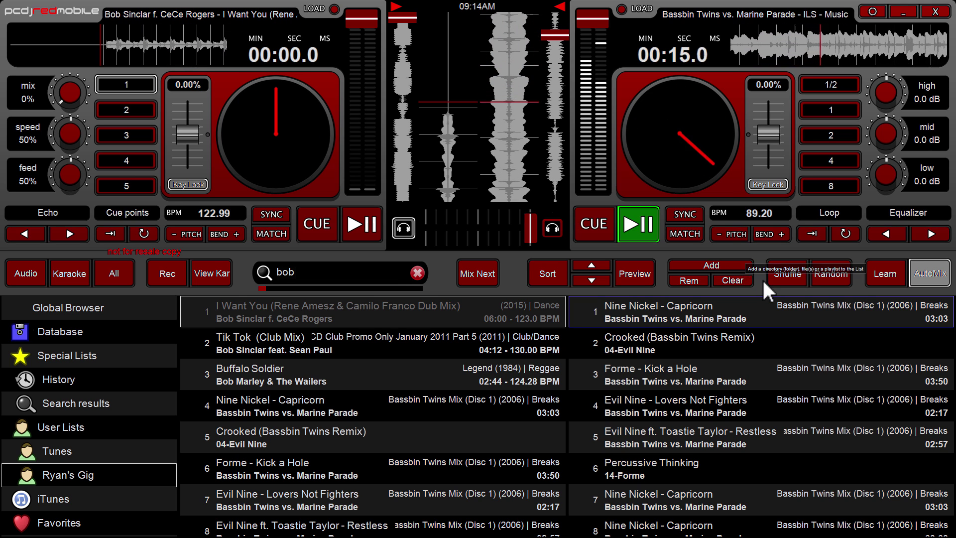
click(557, 186)
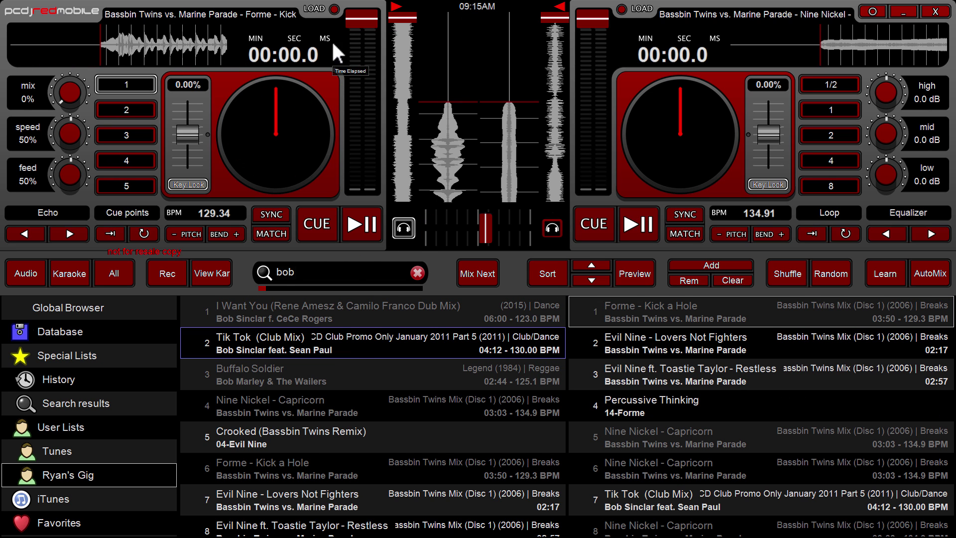
- Switch the selection between the open user list and the Sidelist, finishing on Evil Nine - Lovers Not Fighters in the Sidelist
click(342, 410)
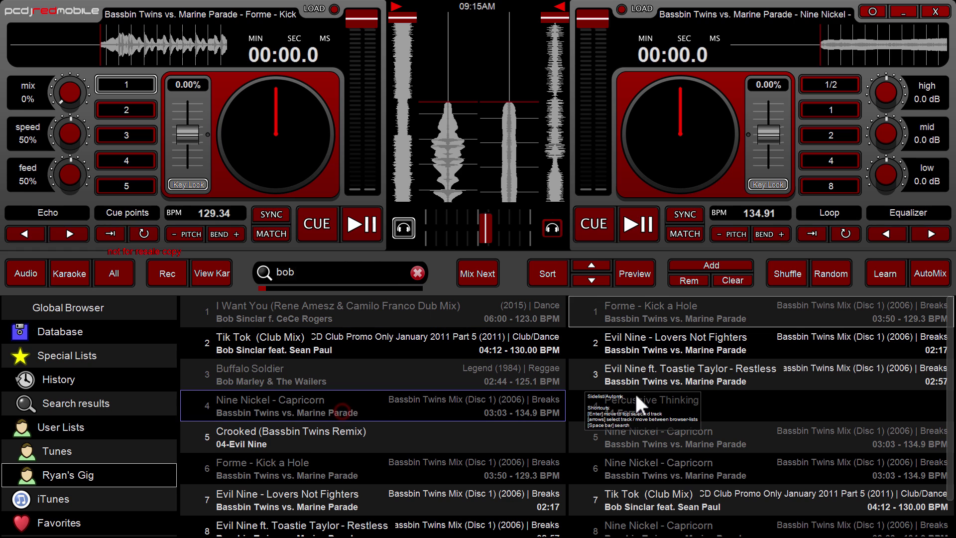
click(636, 393)
click(393, 419)
click(338, 444)
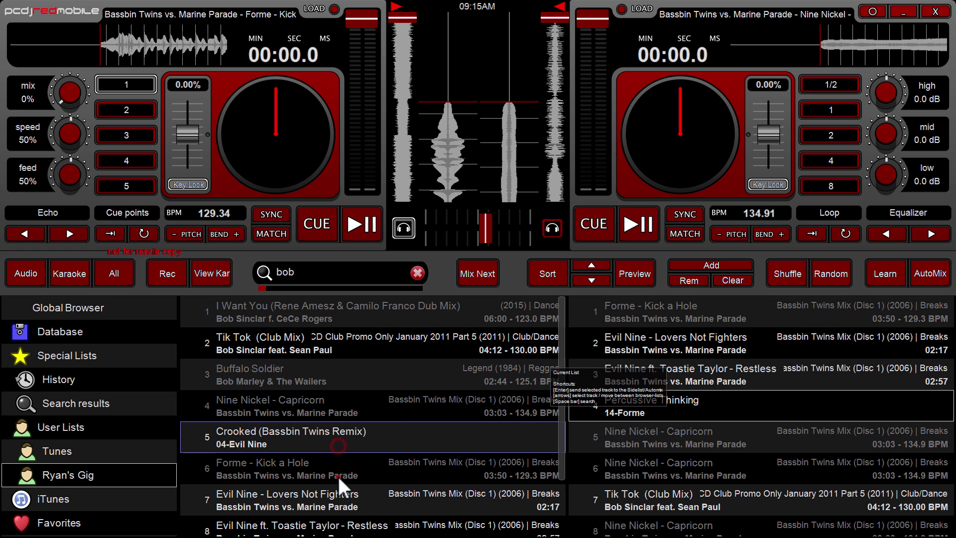
click(338, 474)
click(337, 492)
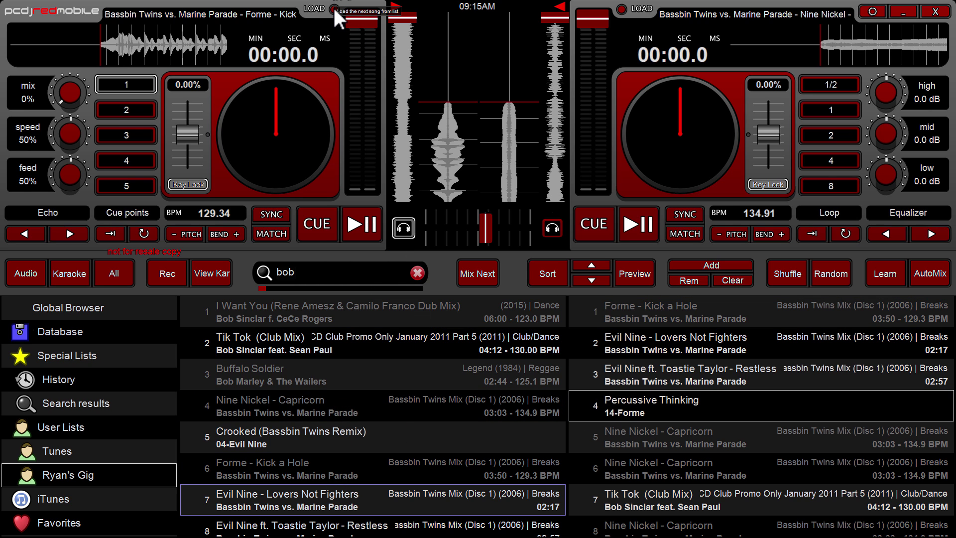
click(674, 335)
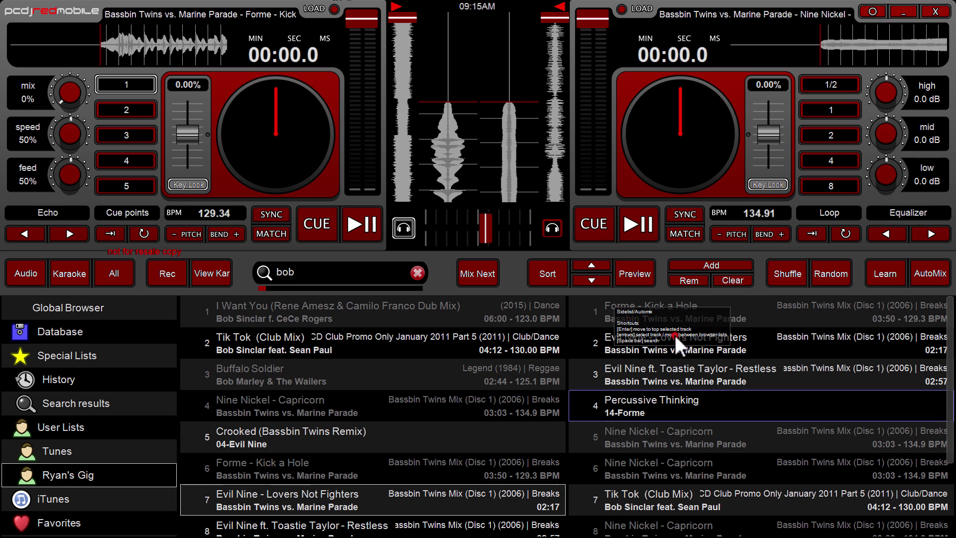
- Select Evil Nine - Lovers Not Fighters in the open user list and load it into deck 1
click(252, 472)
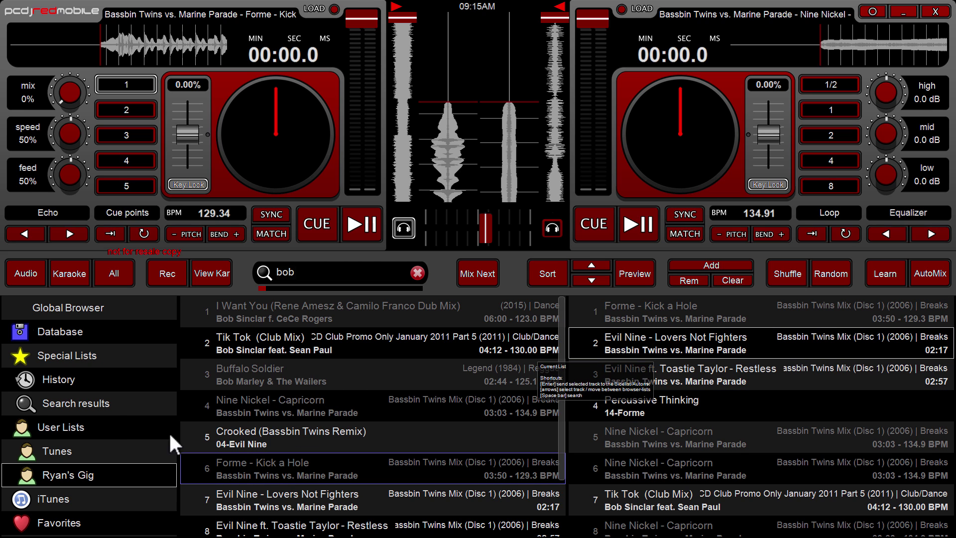
click(304, 346)
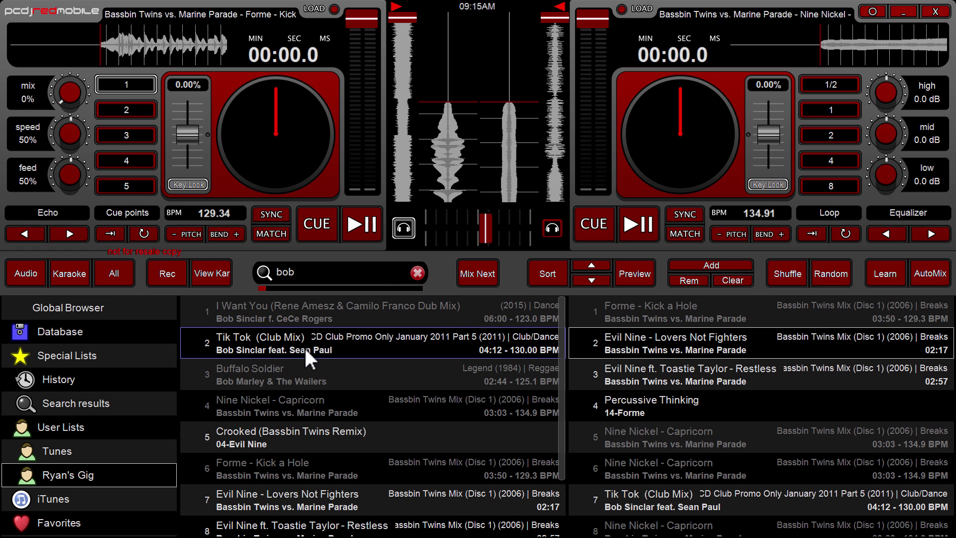
click(303, 381)
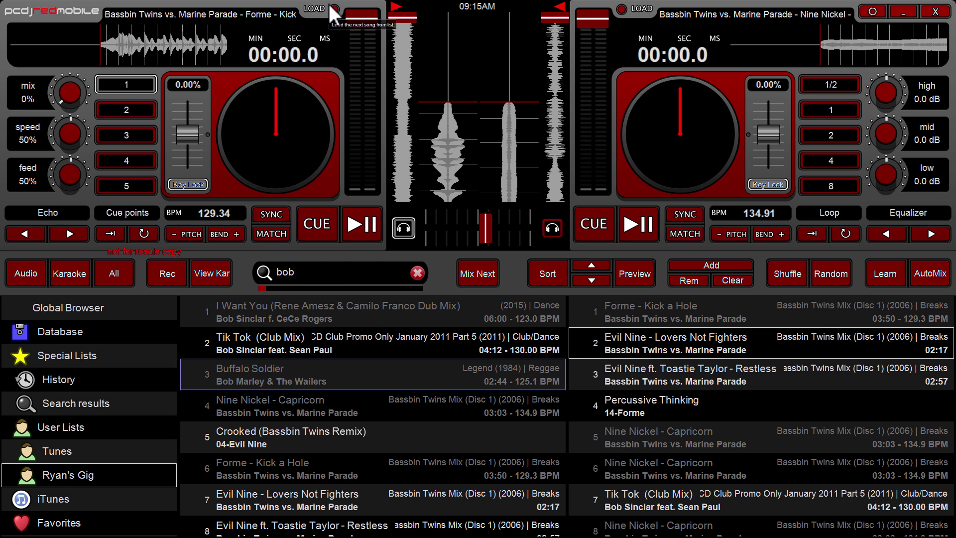
click(325, 494)
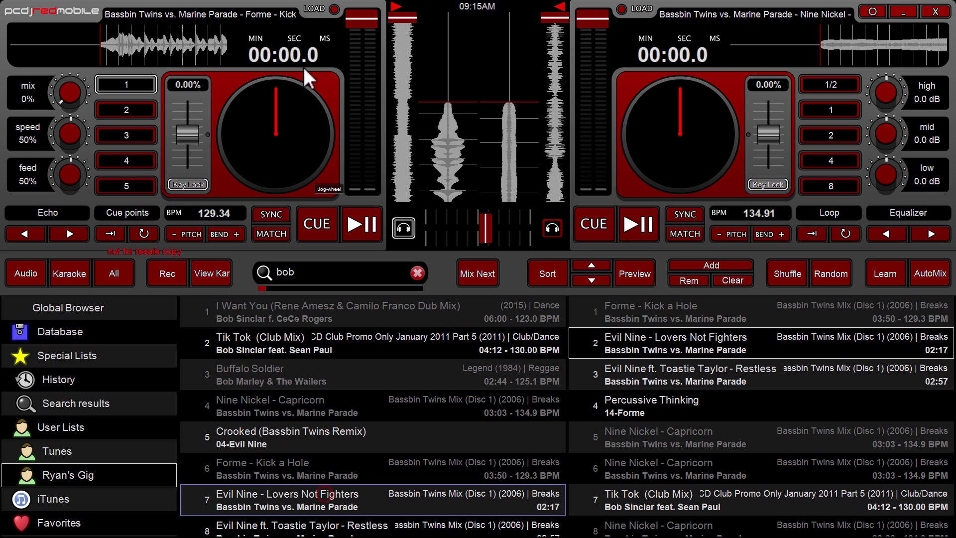
click(337, 7)
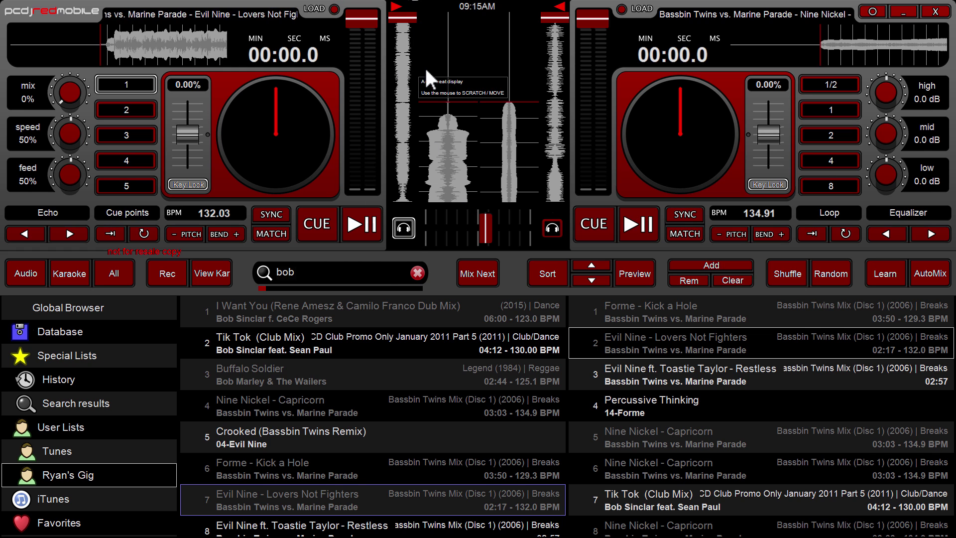
click(280, 349)
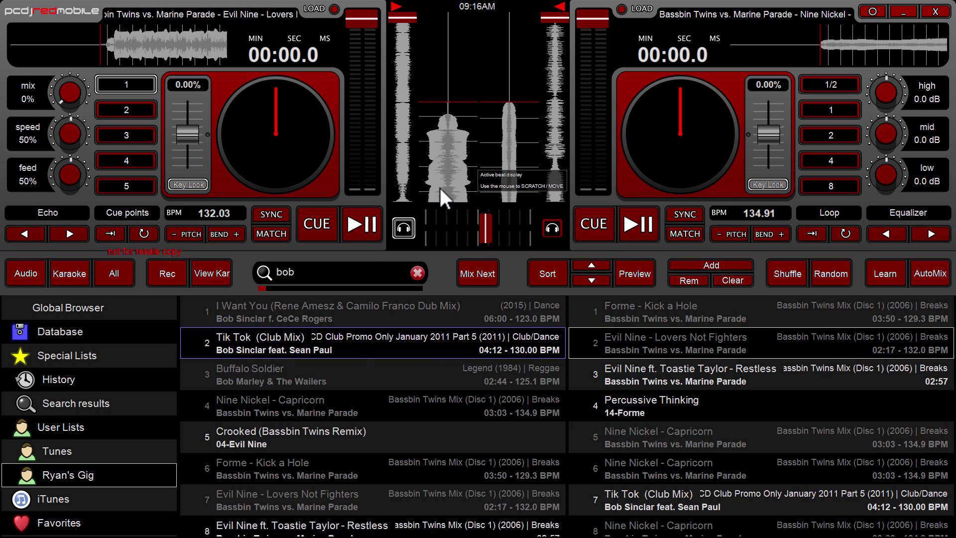
right_click(357, 344)
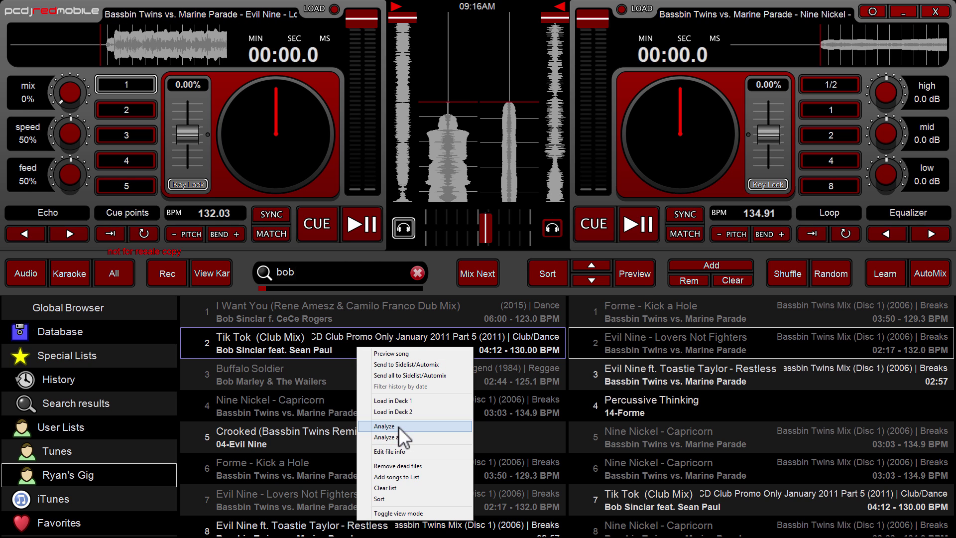
click(325, 339)
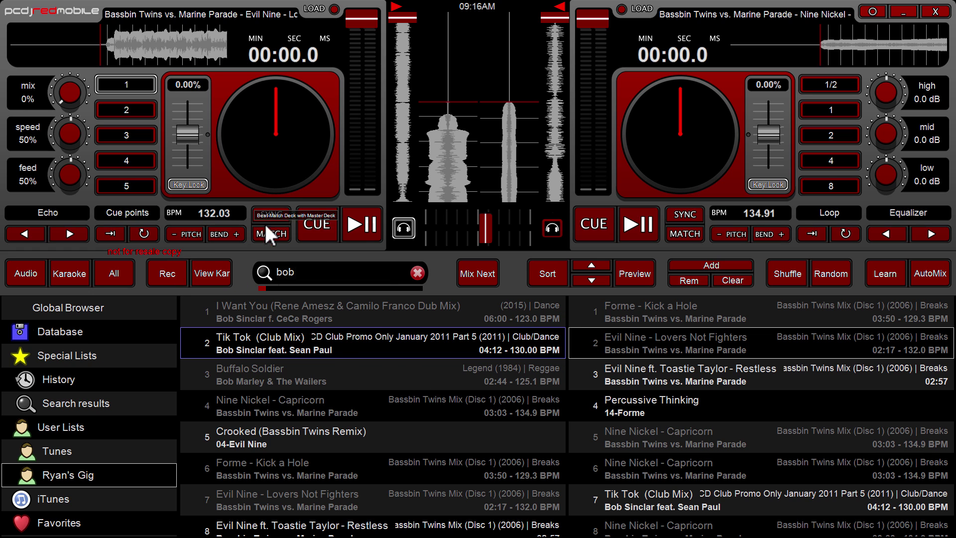
- Select Forme - Kick a Hole at the top of the Sidelist and run Mix Next
click(344, 391)
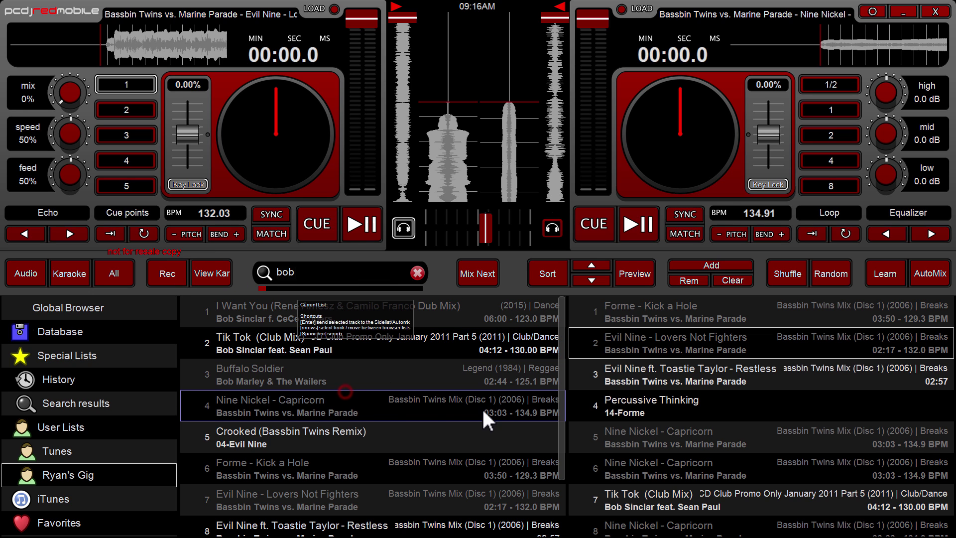
click(513, 343)
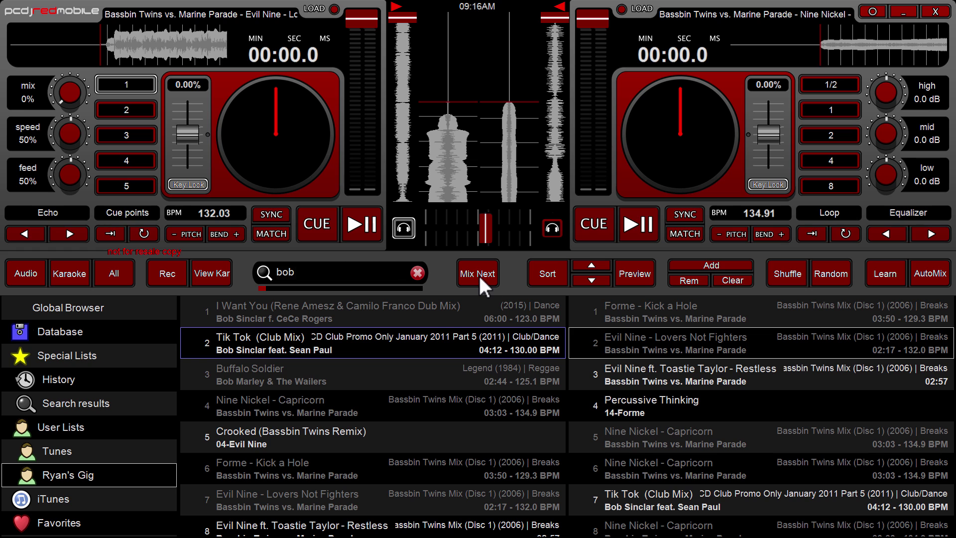
click(658, 305)
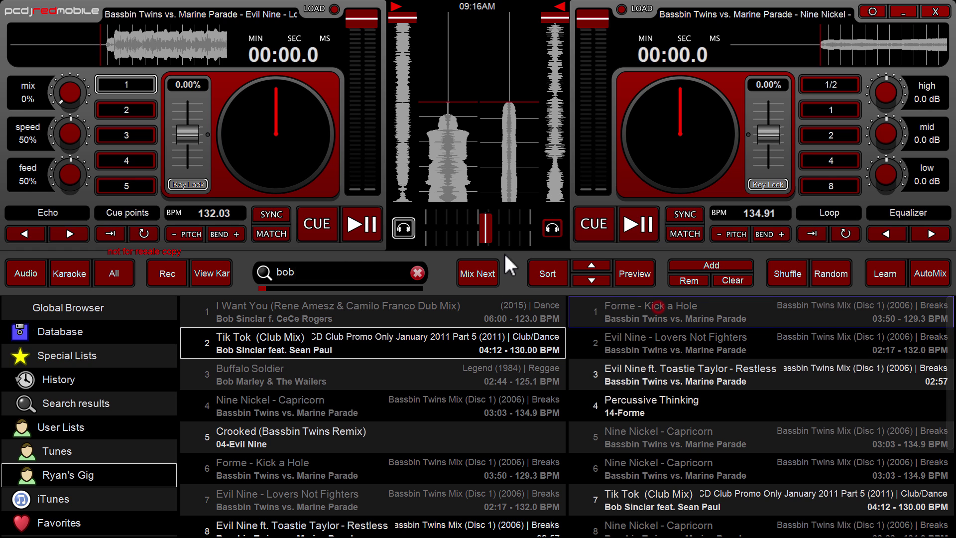
click(485, 274)
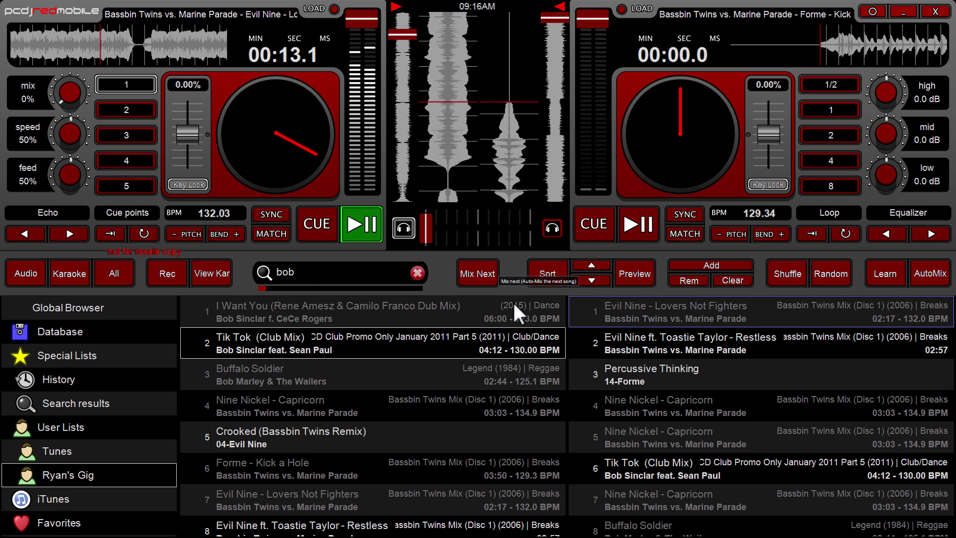
- Clear the Sidelist tracks above Tik Tok (Club Mix), run Mix Next, and stop deck 2 at its cue point
scroll(688, 317, down, 4)
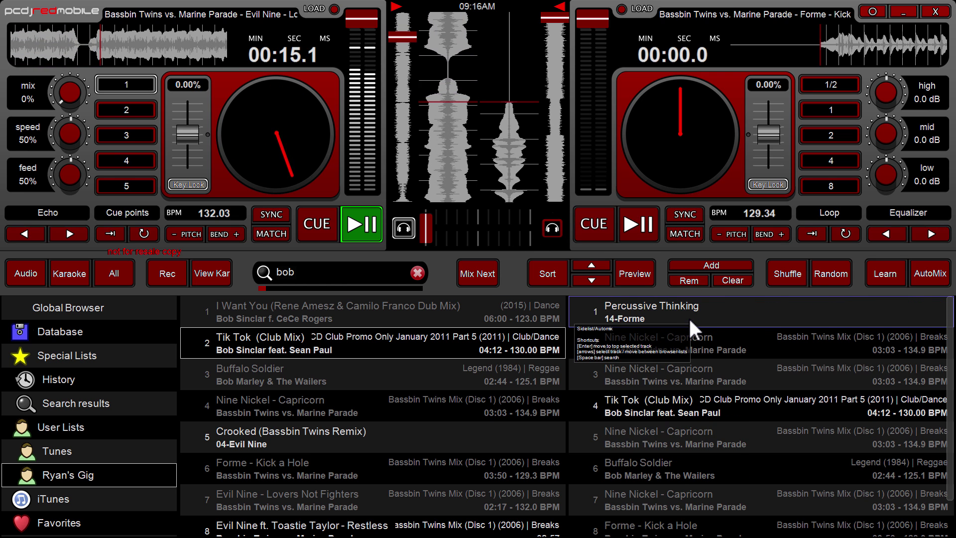
scroll(688, 317, down, 1)
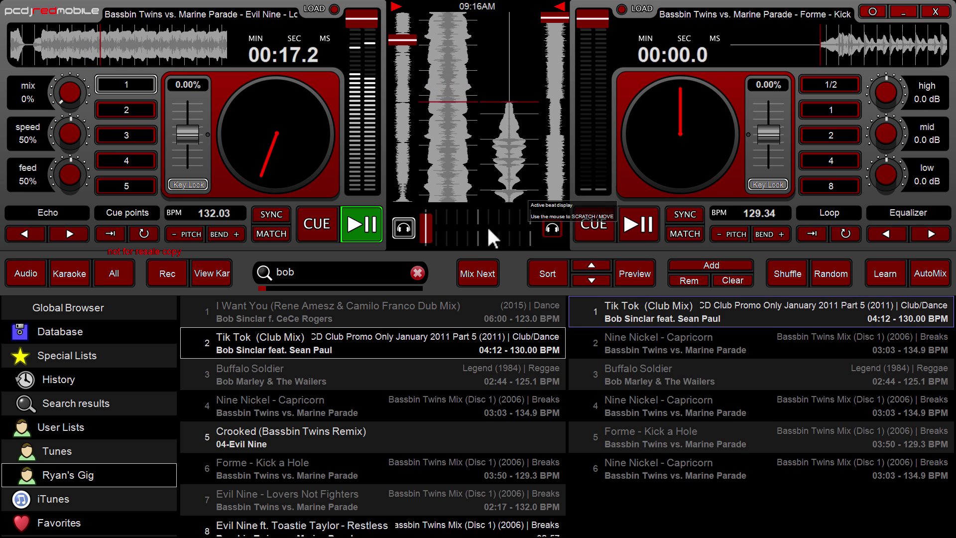
click(472, 279)
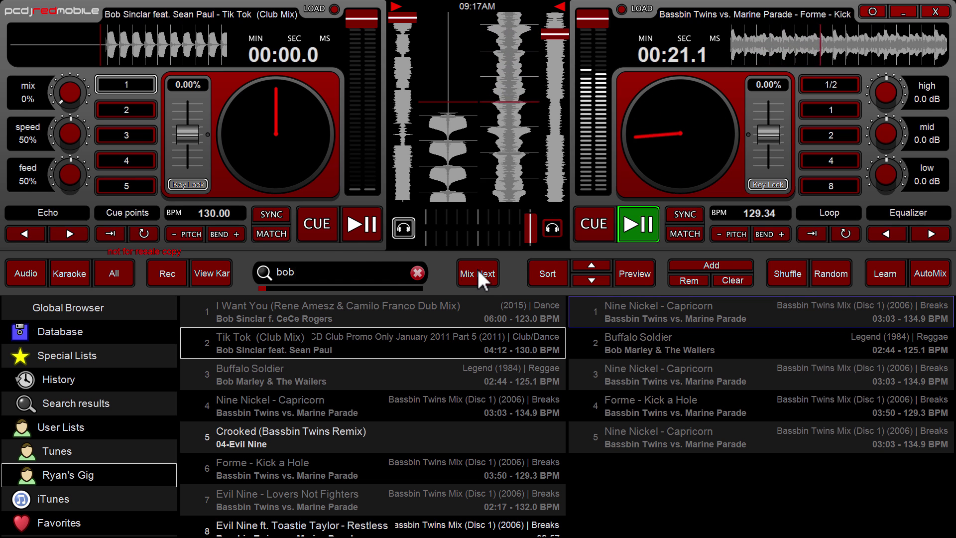
click(593, 220)
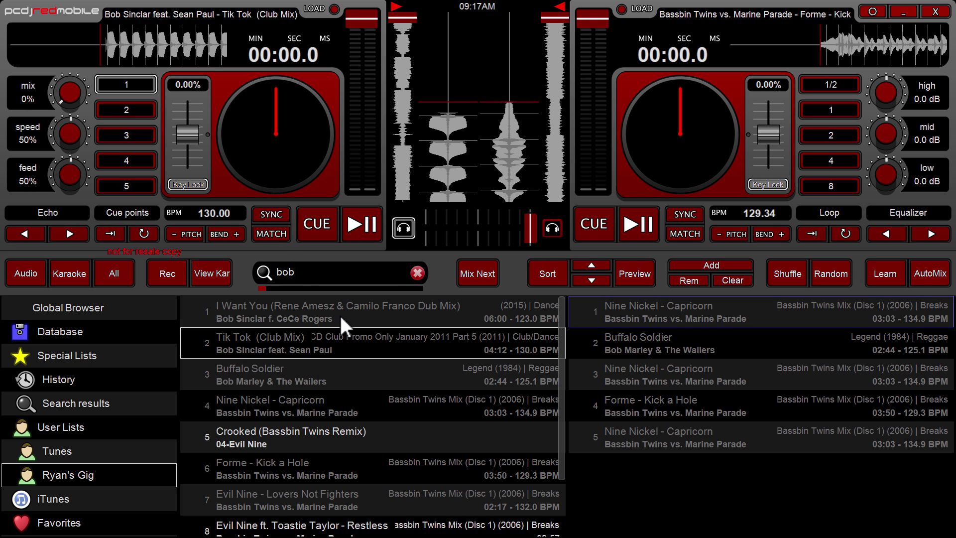
- Replace the search text with the partial words "me hus" to find a track by artist and title
click(322, 273)
key(BackSpace)
key(BackSpace)
key(BackSpace)
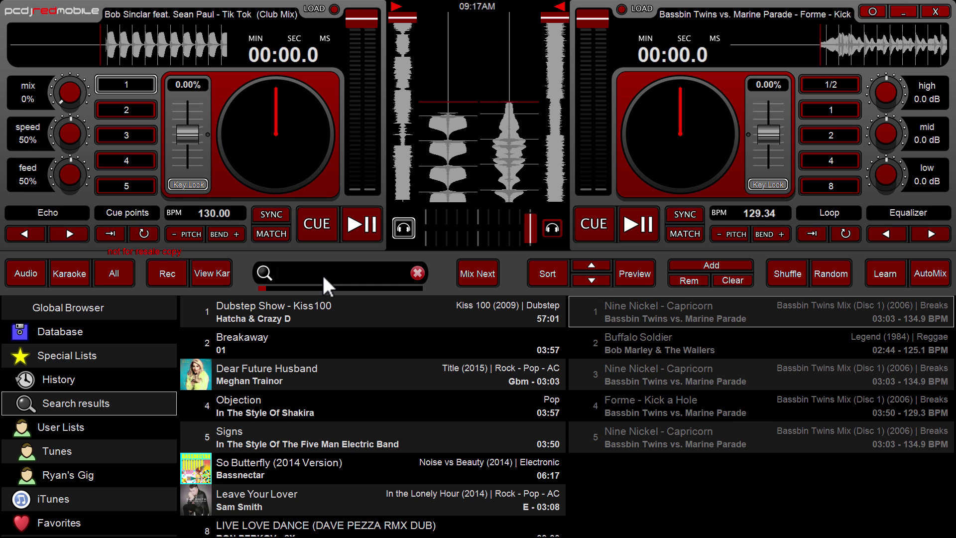
text(me)
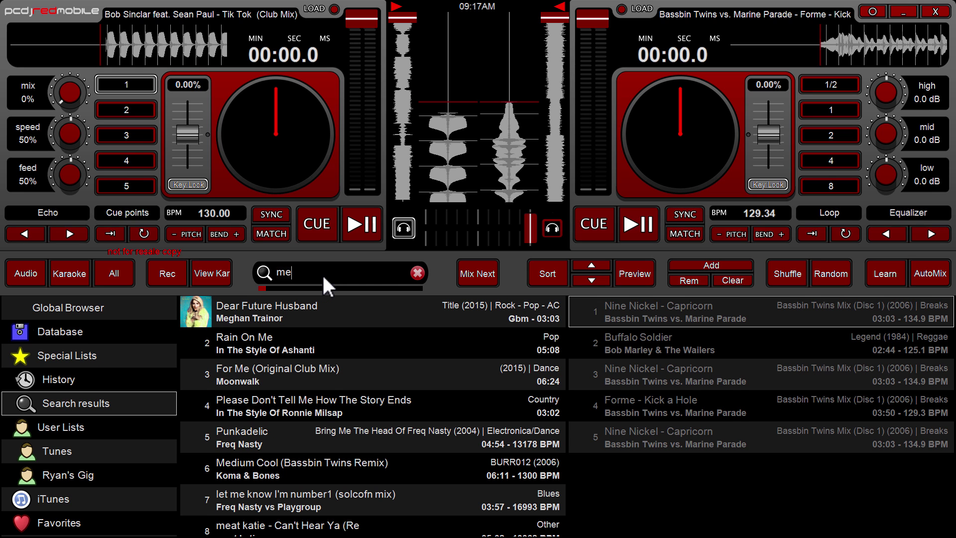
text( h)
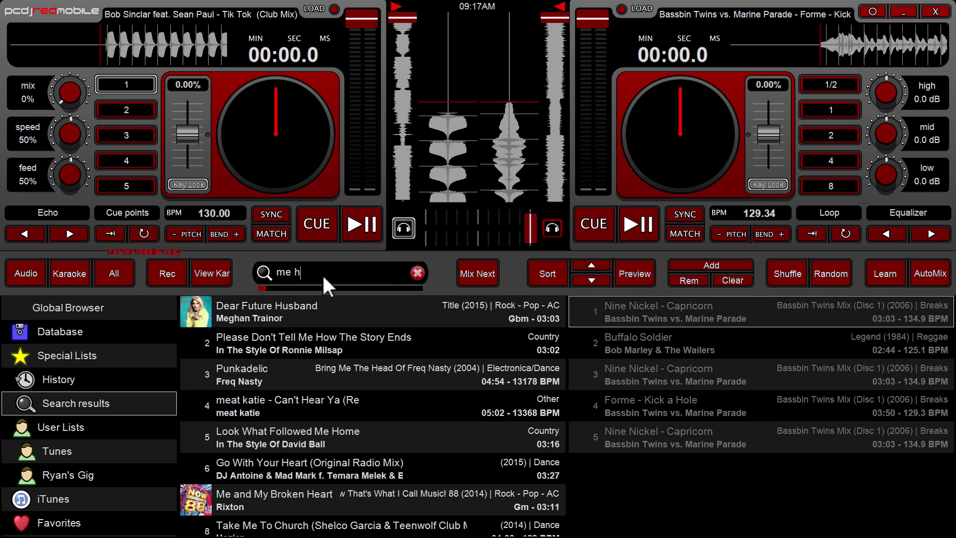
text(us)
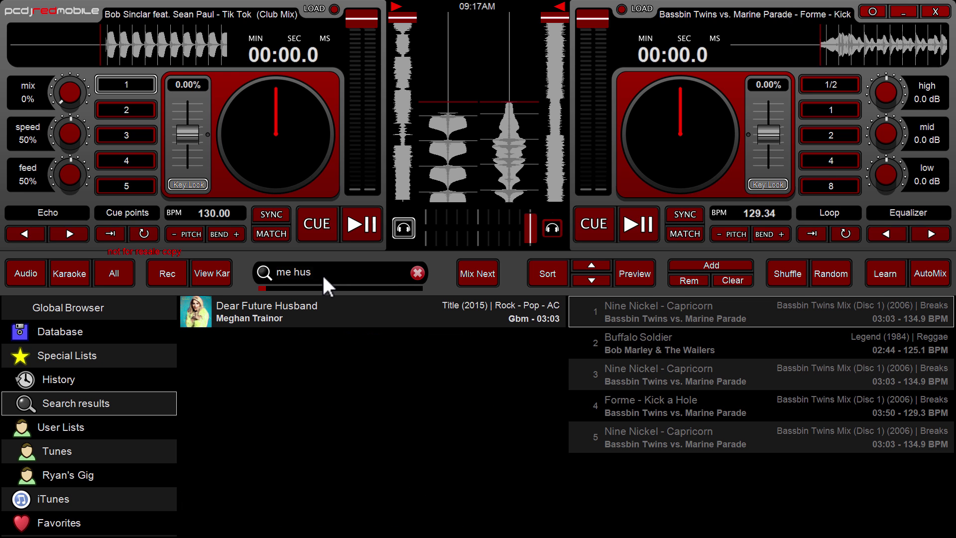
- Replace the search text with "kb" to filter the tracks by musical key
key(BackSpace)
key(BackSpace)
key(BackSpace)
key(BackSpace)
key(BackSpace)
key(BackSpace)
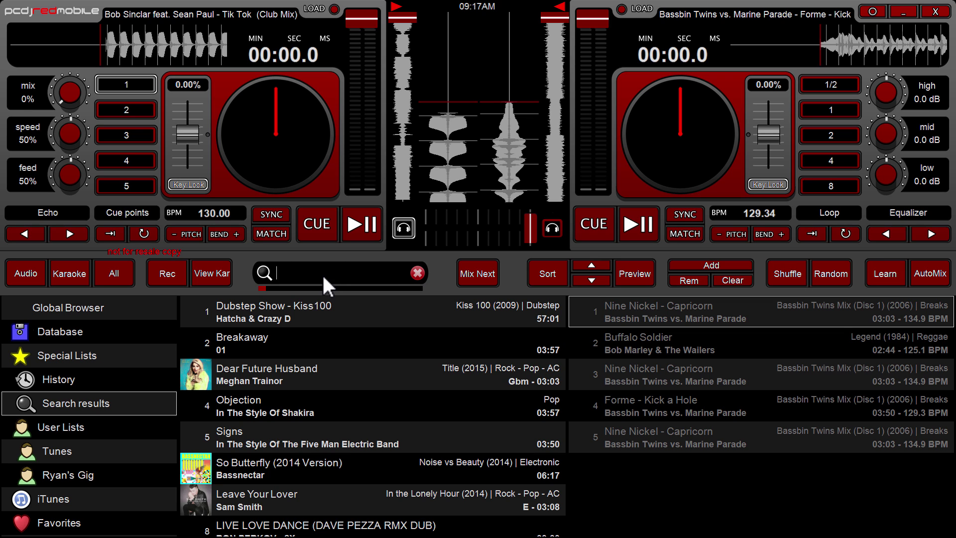
text(kb)
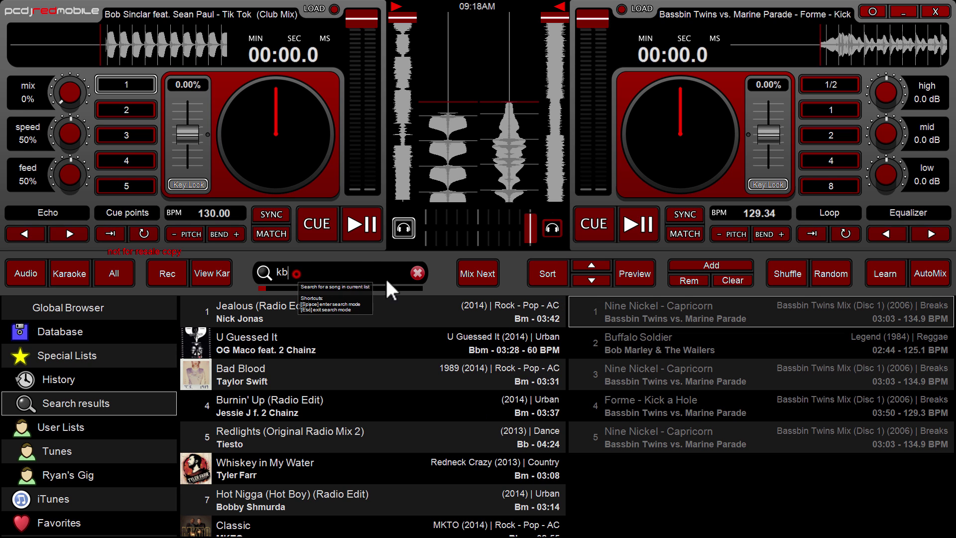
- Replace the search text with "b100" to filter the tracks by BPM
key(BackSpace)
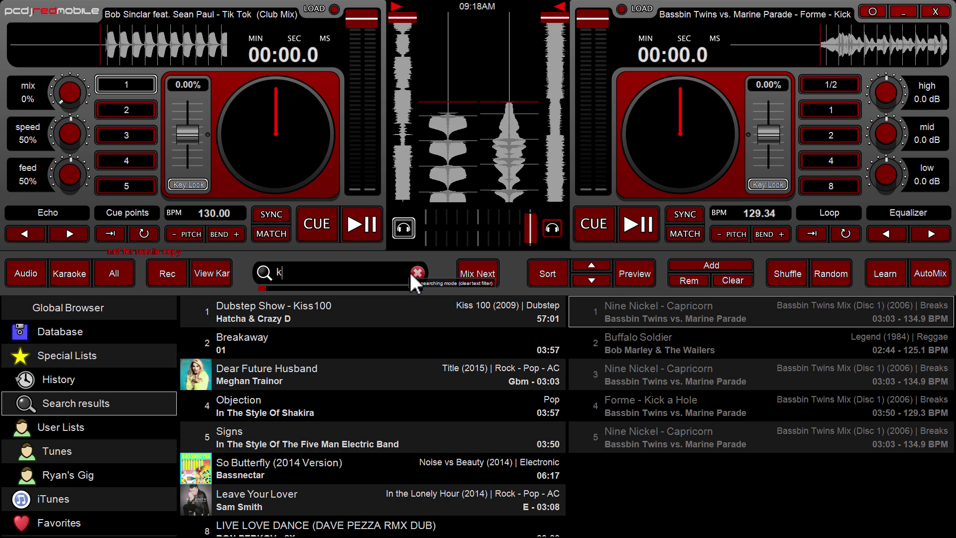
key(BackSpace)
text(b)
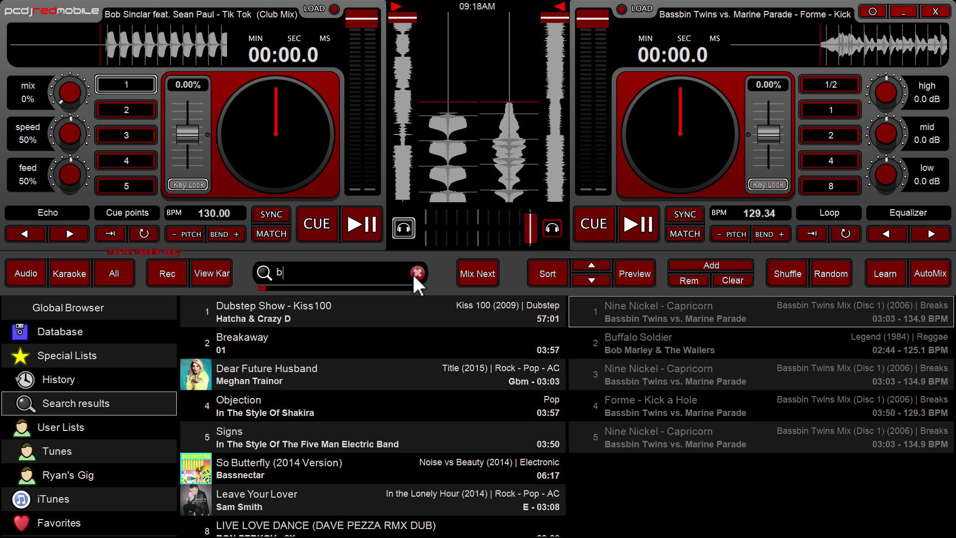
text(100)
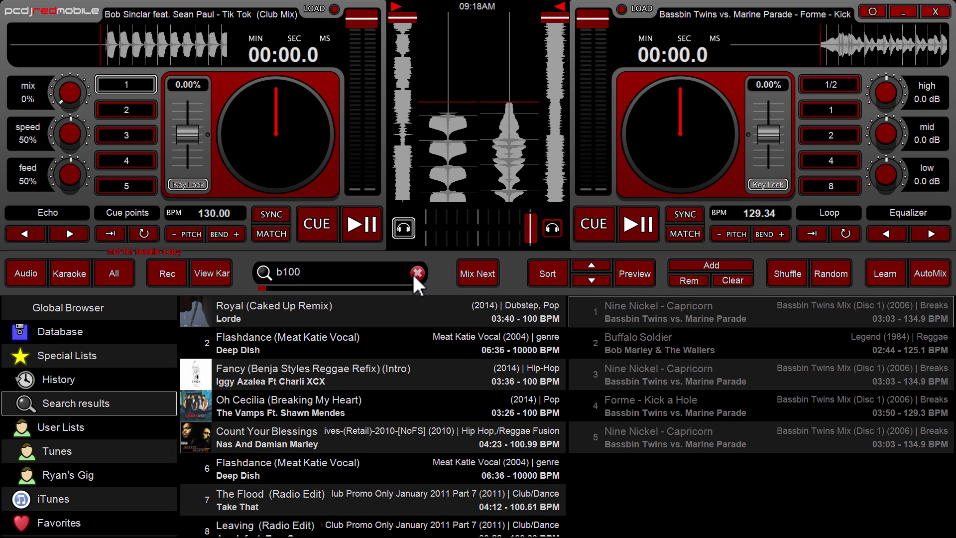
- Replace the search text with "y2000" to filter the tracks by year
key(BackSpace)
key(BackSpace)
key(BackSpace)
key(BackSpace)
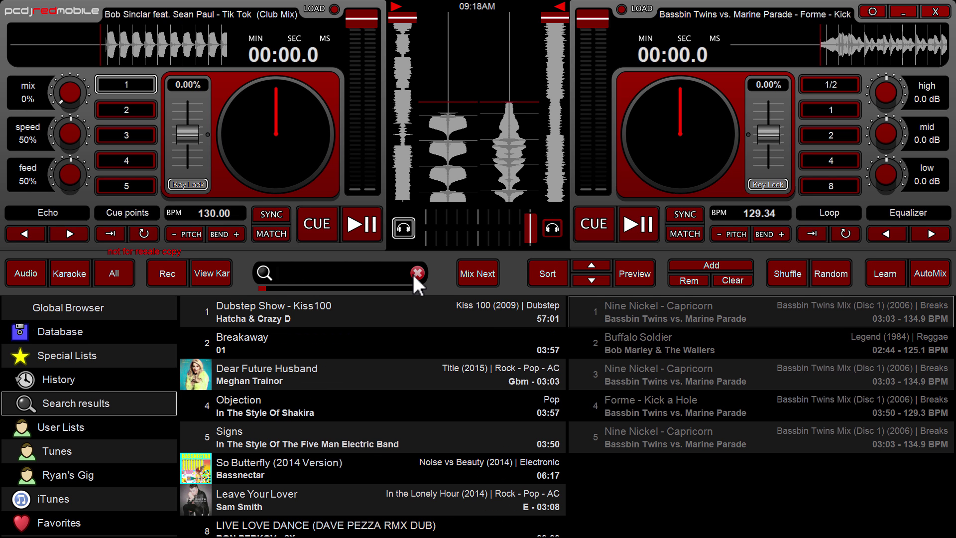
text(y200)
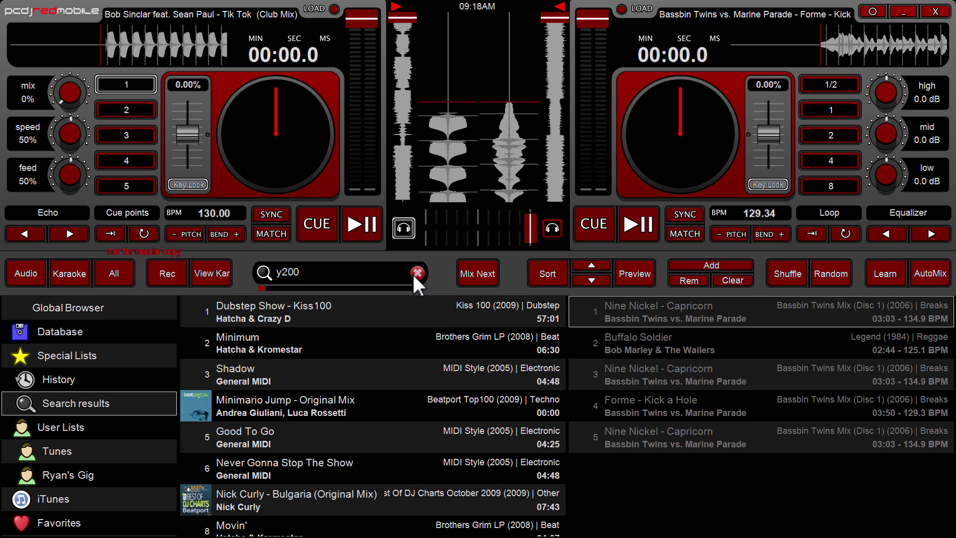
text(0)
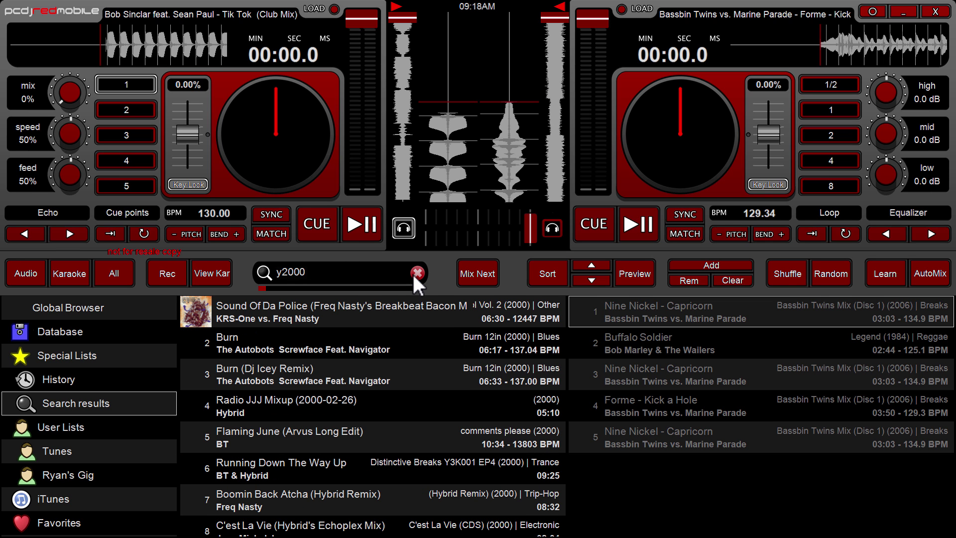
key(BackSpace)
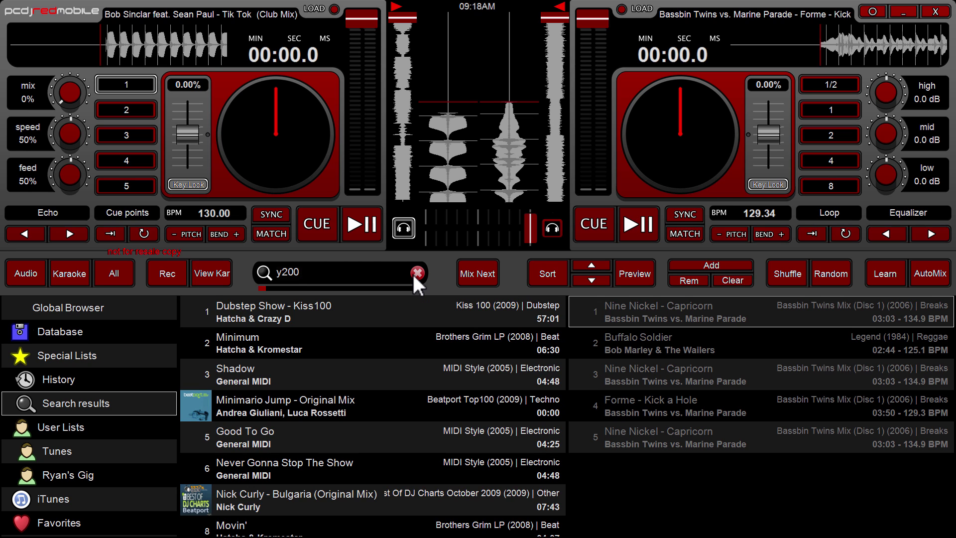
text(0)
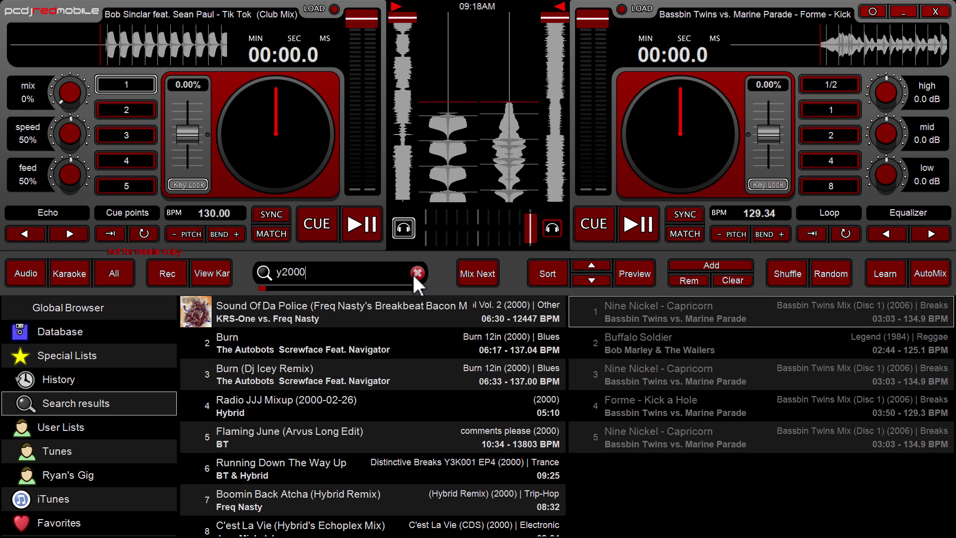
- Remove the year filter so that the search text is empty
key(BackSpace)
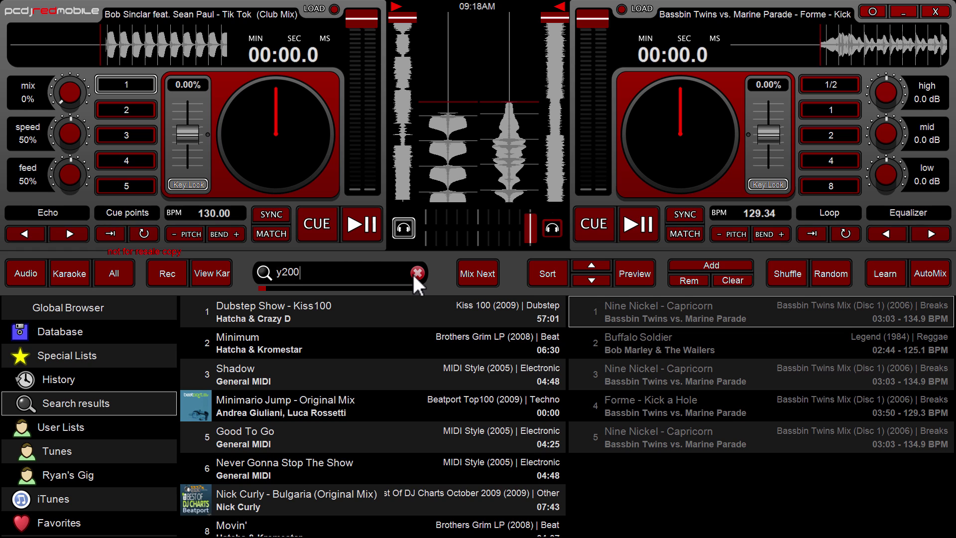
key(BackSpace)
key(BackSpace)
key(BackSpace)
key(BackSpace)
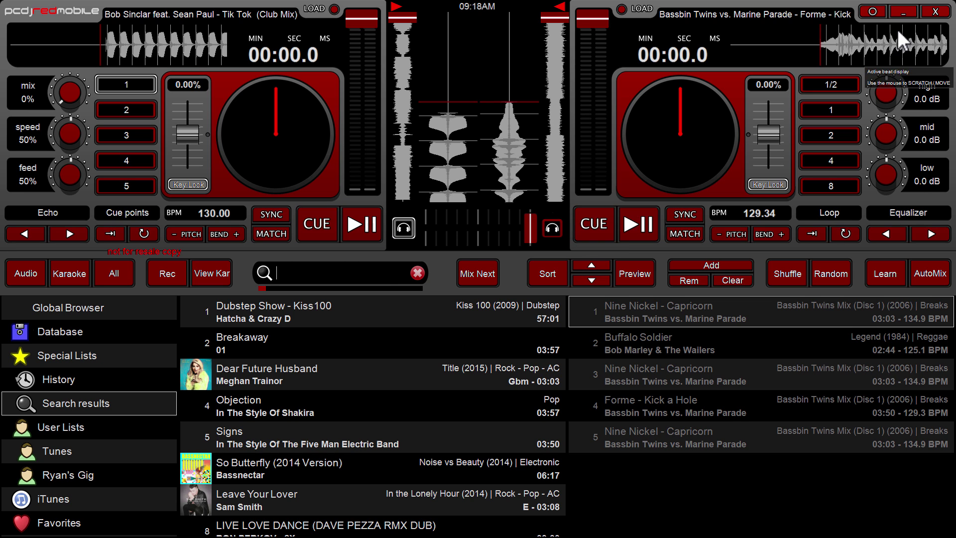
- Open the Preferences, turn off Show Hints (tooltips) and look through the available user interface skins
click(876, 6)
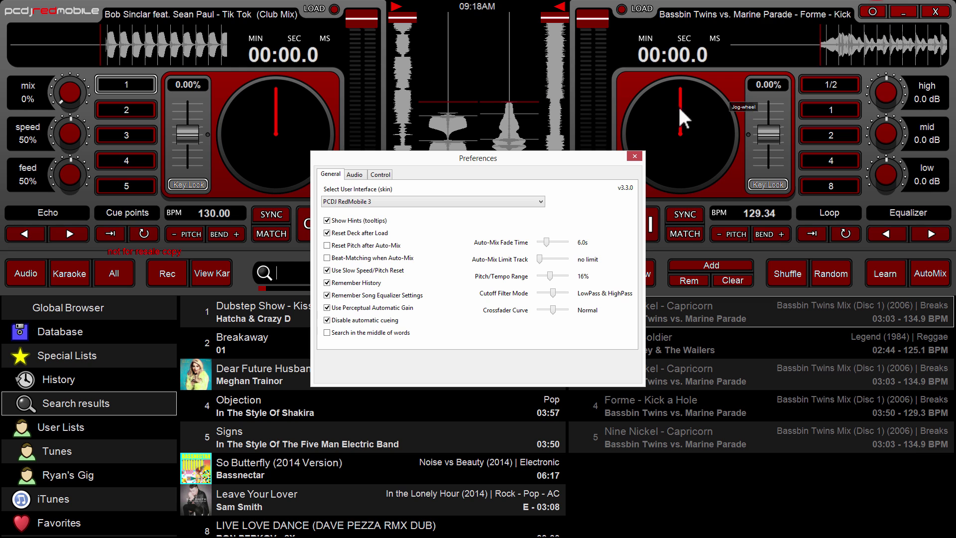
click(640, 155)
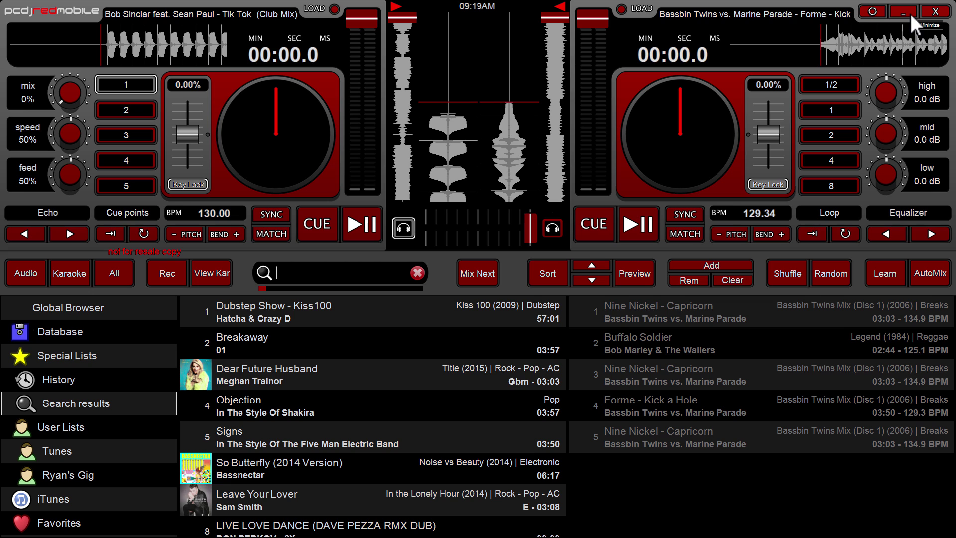
click(873, 7)
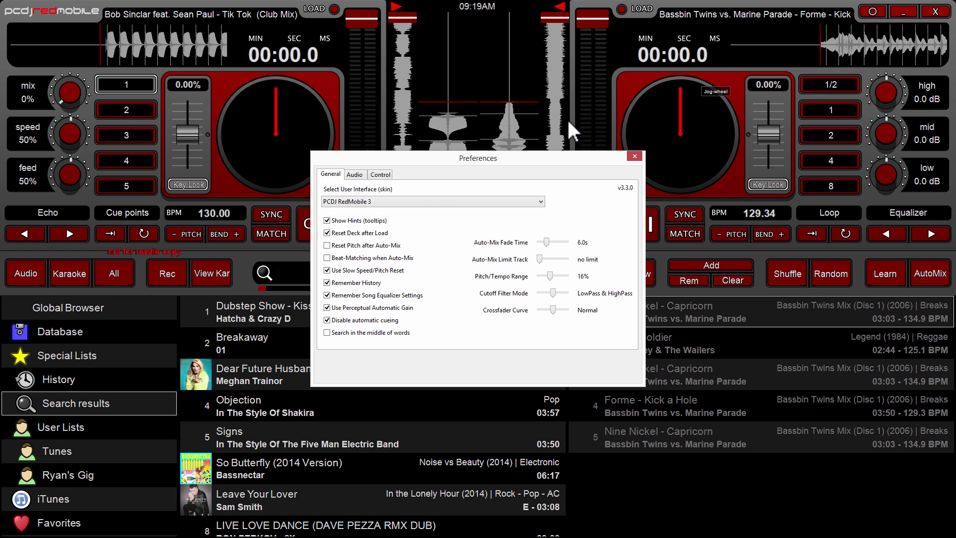
drag(423, 158, 419, 119)
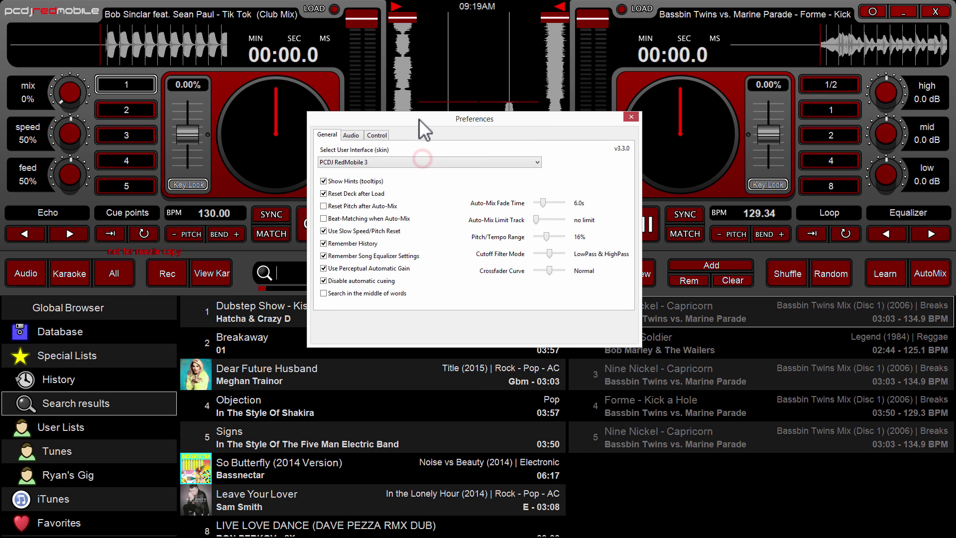
click(424, 179)
click(388, 161)
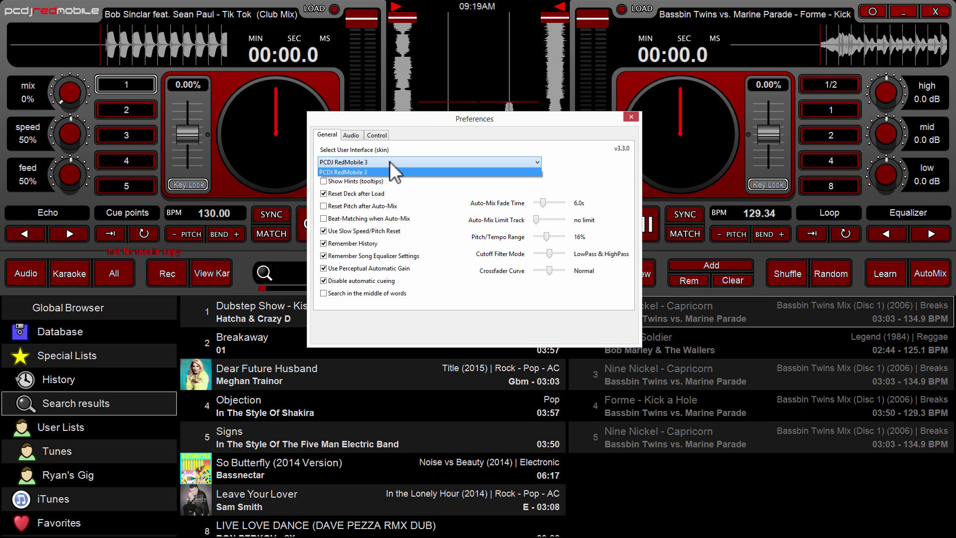
click(393, 138)
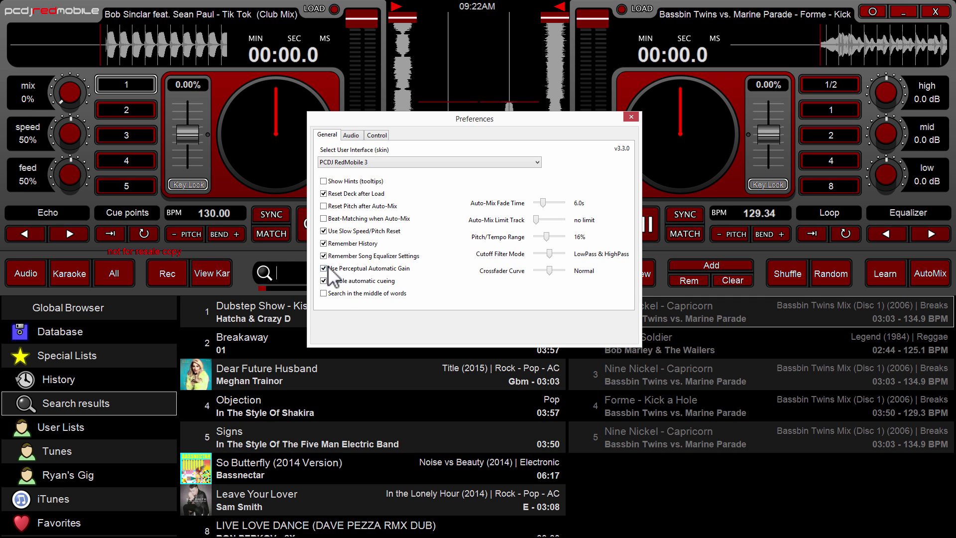
- Set the Auto-Mix Limit Track preference to 3m0s
click(339, 267)
mouse_move(535, 218)
mouse_down()
mouse_move(569, 216)
mouse_move(531, 218)
mouse_move(543, 218)
mouse_up()
click(543, 219)
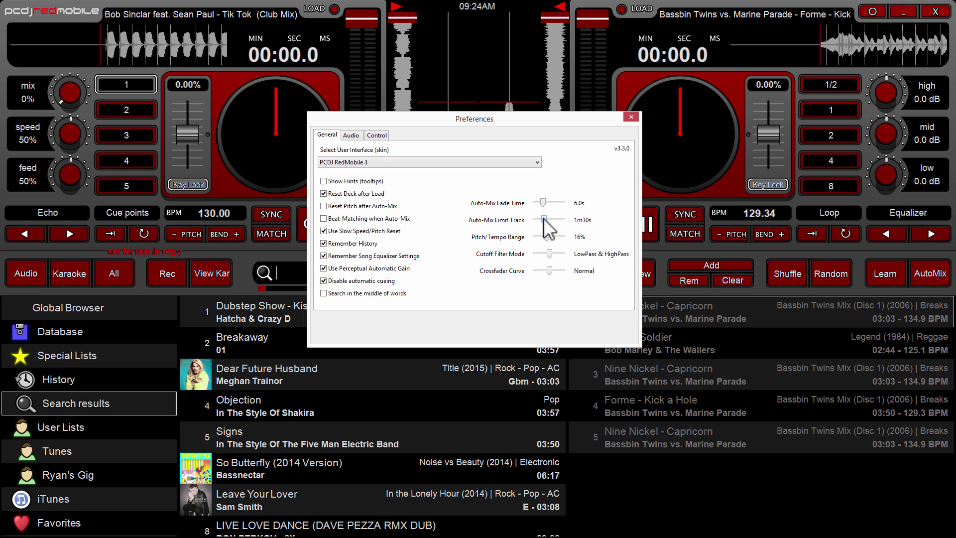
drag(543, 218, 550, 217)
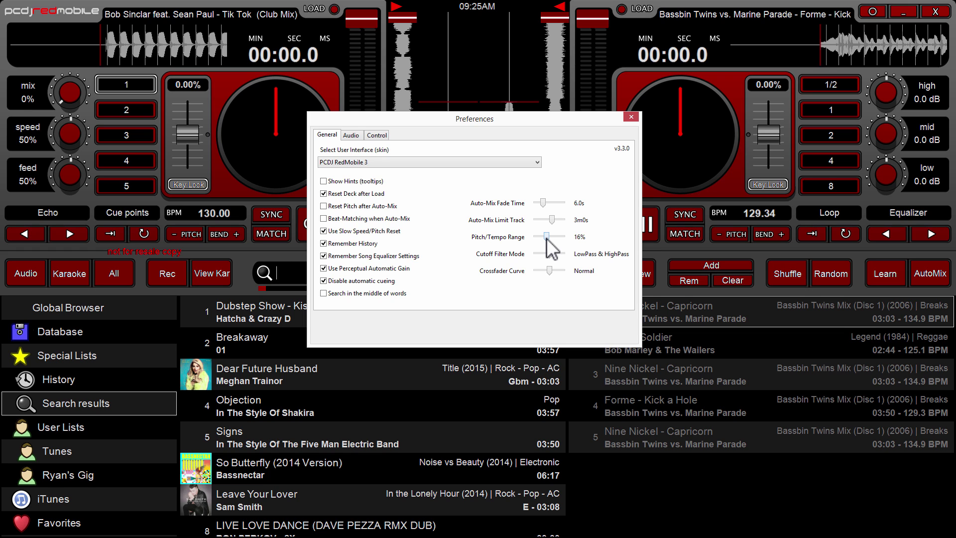
- Widen the Pitch/Tempo Range to 50%, and reduce it to 8%
mouse_move(545, 237)
mouse_down()
mouse_move(580, 239)
mouse_move(560, 232)
mouse_up()
drag(550, 235, 563, 239)
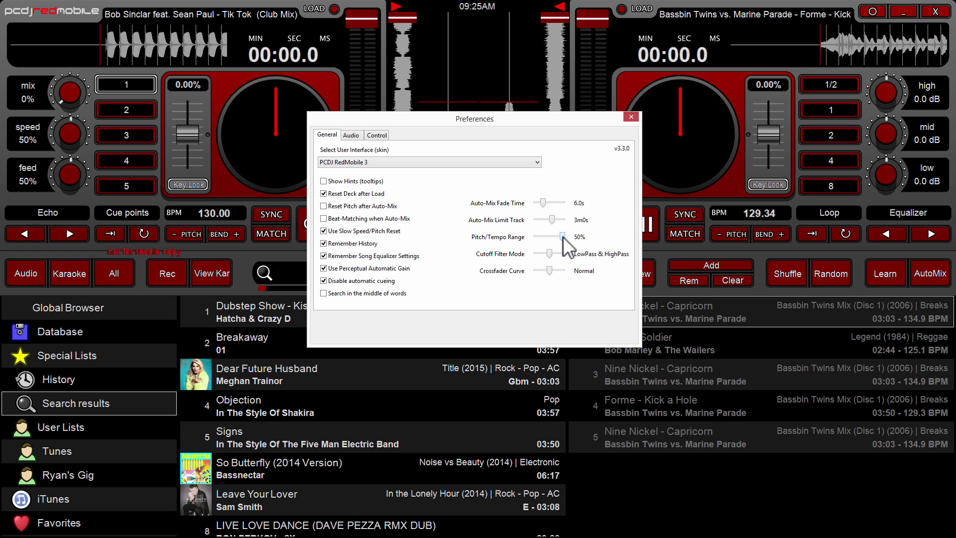
drag(562, 237, 547, 238)
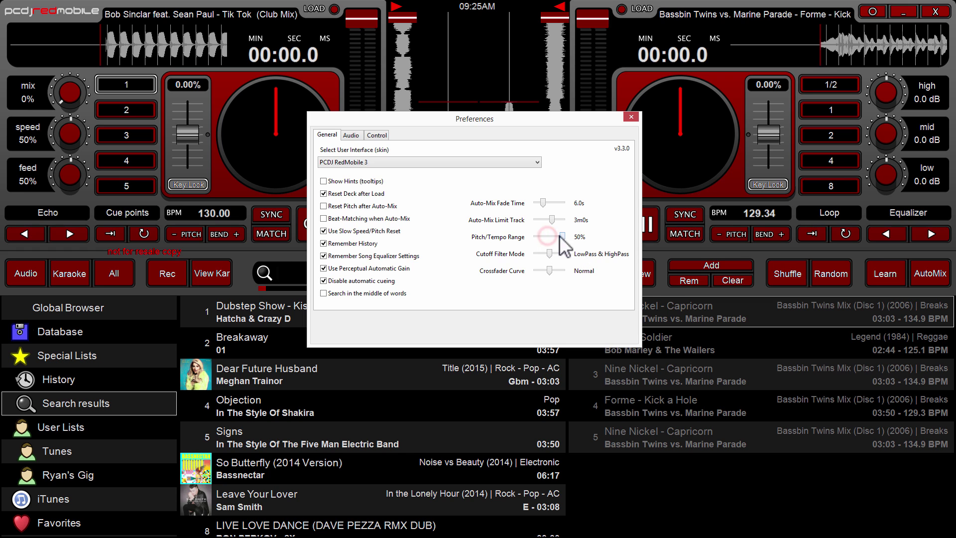
drag(546, 236, 549, 256)
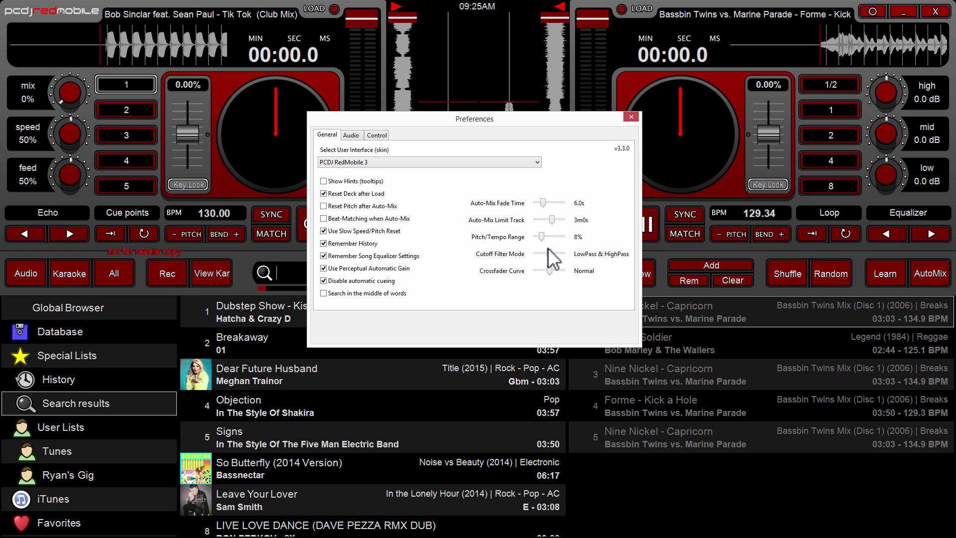
- Step through the Cutoff Filter Mode and Crossfader Curve settings
drag(550, 252, 569, 251)
mouse_move(562, 255)
mouse_down()
mouse_move(526, 262)
mouse_move(557, 255)
mouse_move(533, 256)
mouse_move(551, 248)
mouse_up()
drag(560, 269, 546, 271)
drag(540, 270, 524, 271)
drag(535, 269, 543, 270)
- Select DENON DJ ASIO Driver as the audio device in the audio preferences and try a lower latency
click(347, 132)
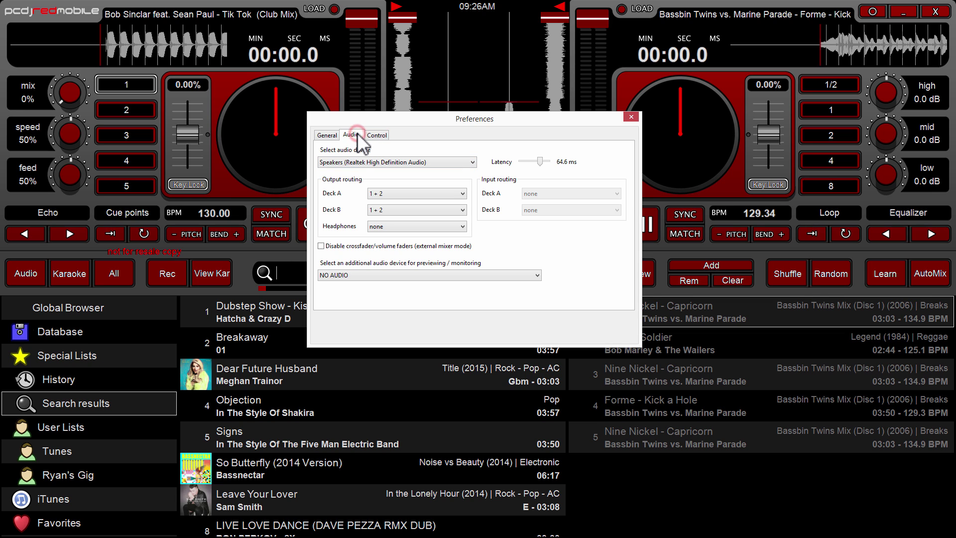
click(354, 160)
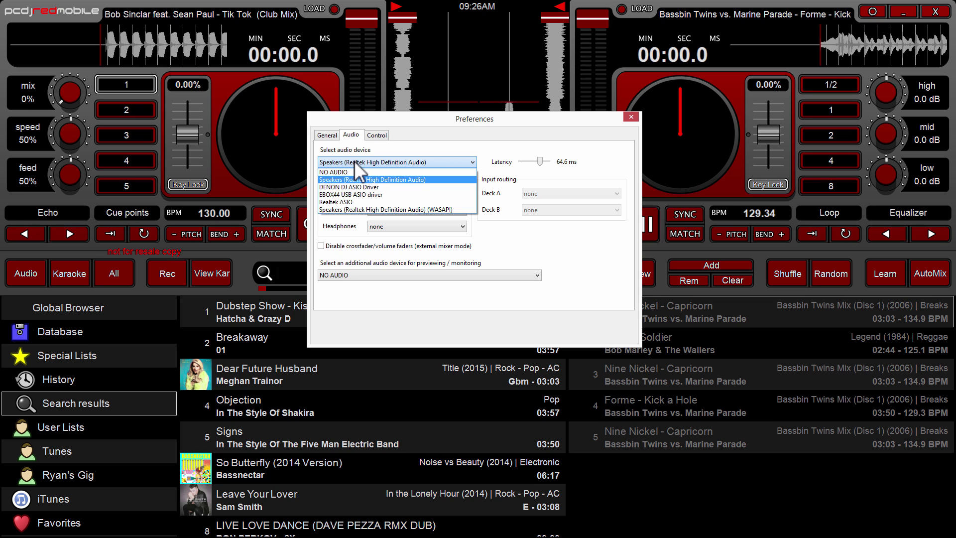
click(334, 188)
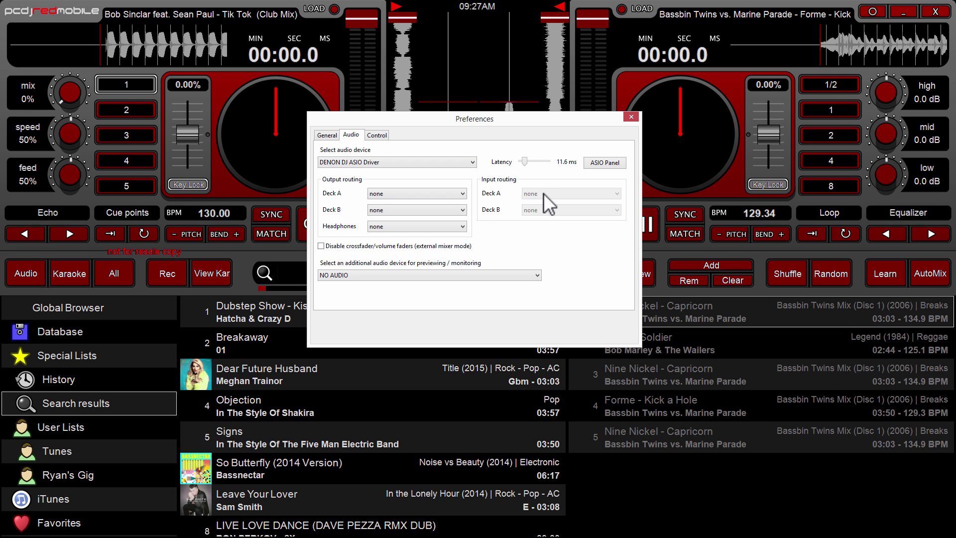
drag(525, 159, 514, 160)
- Switch the audio device to Realtek ASIO
click(384, 194)
click(370, 182)
click(374, 162)
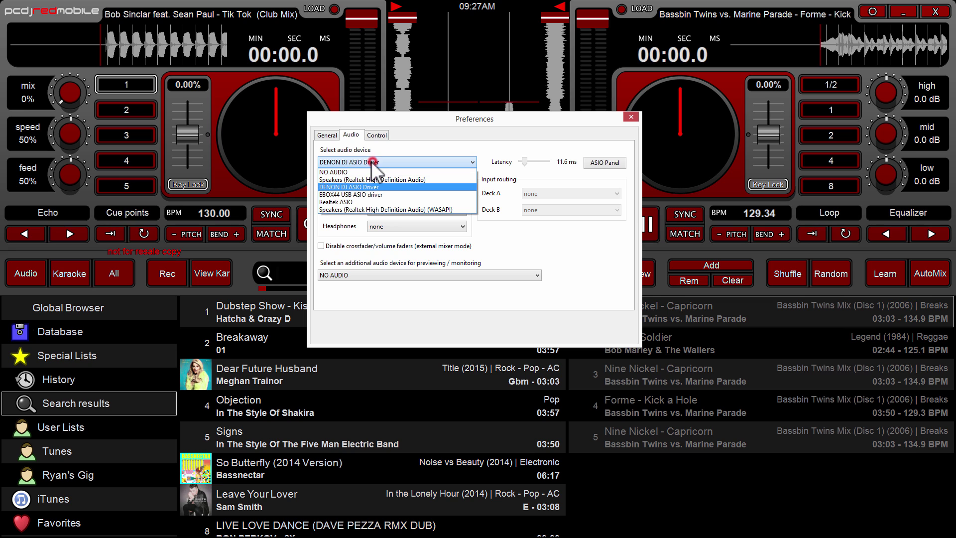
click(345, 201)
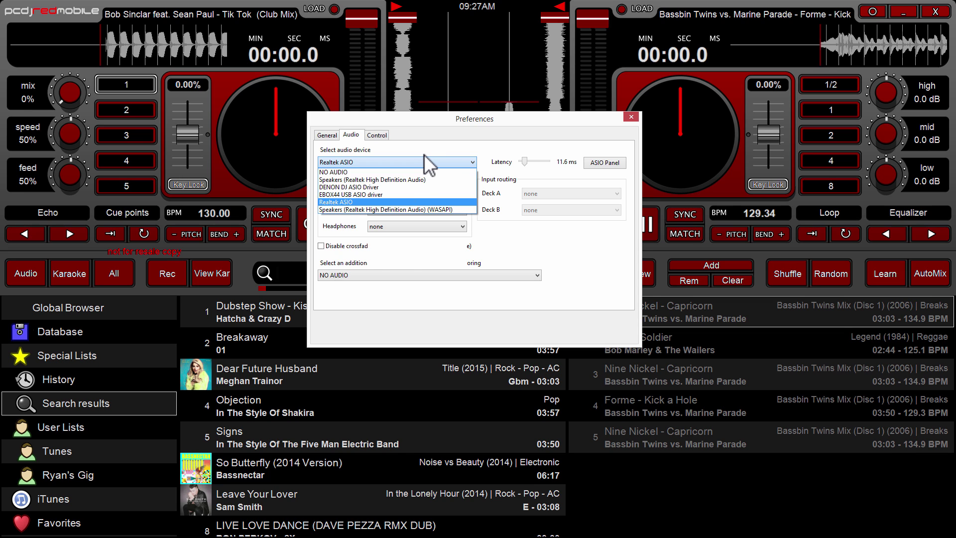
- Review the Deck B output routing choices and route the headphones to 2 (mono) HD Audio output #1
click(377, 206)
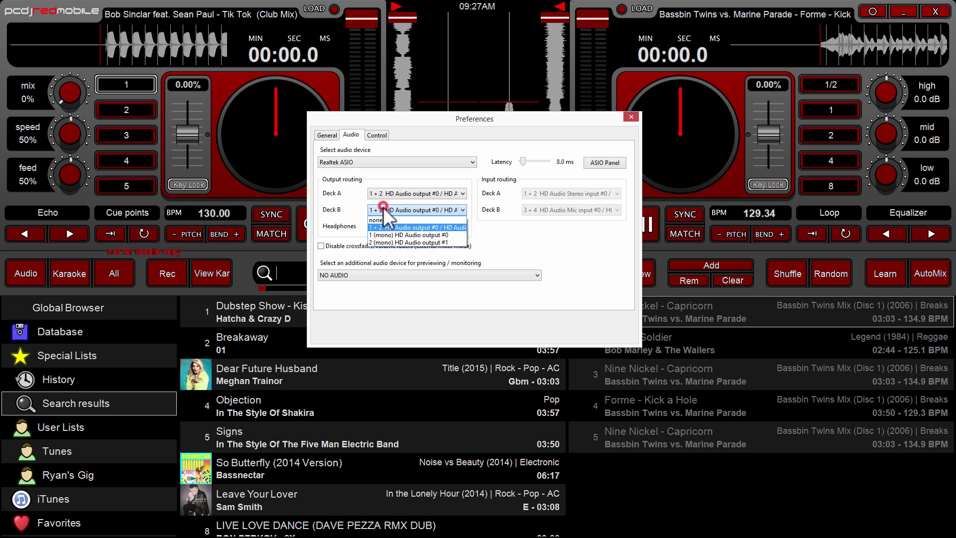
click(356, 189)
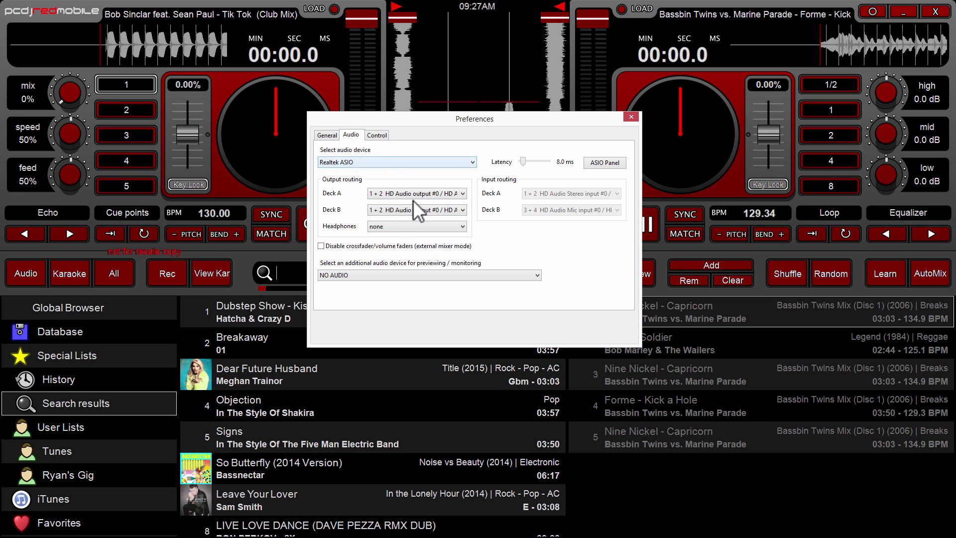
click(393, 210)
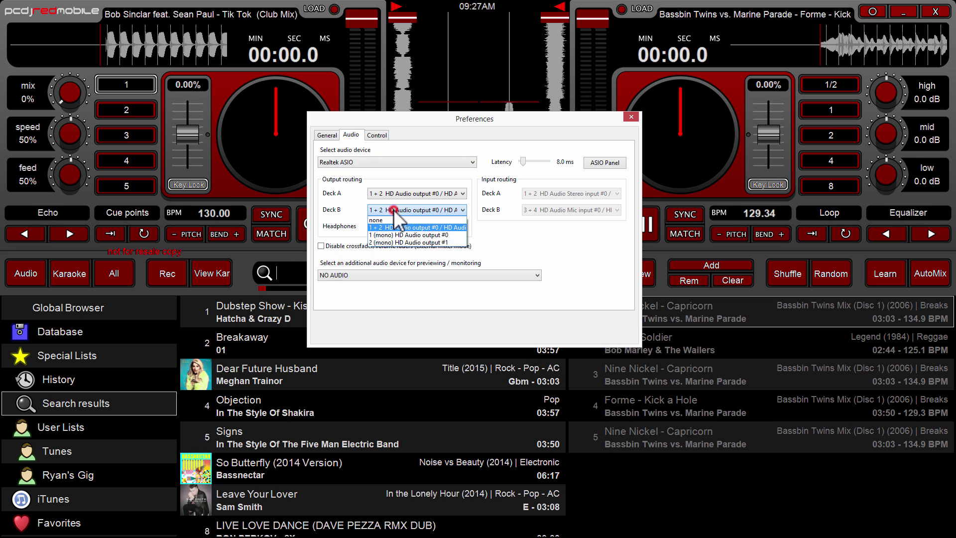
click(346, 198)
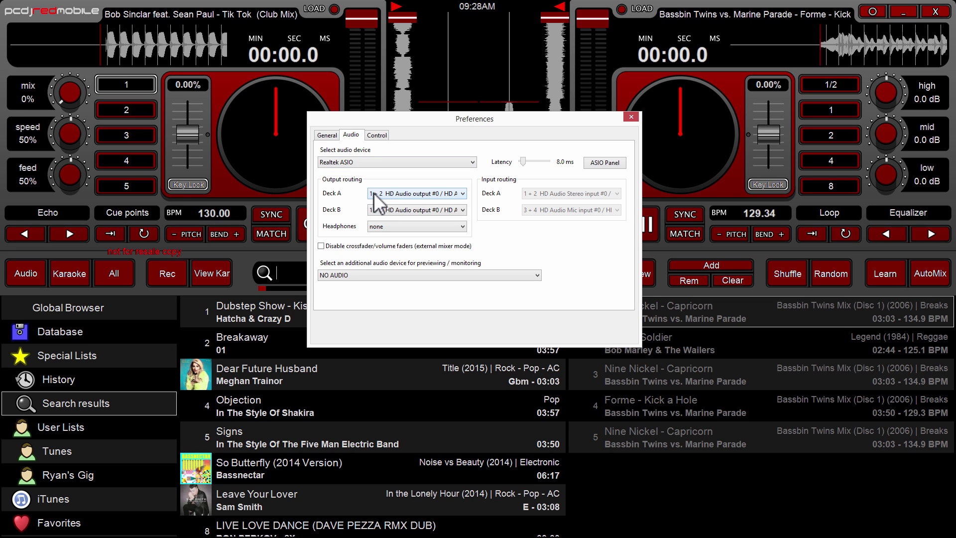
click(377, 230)
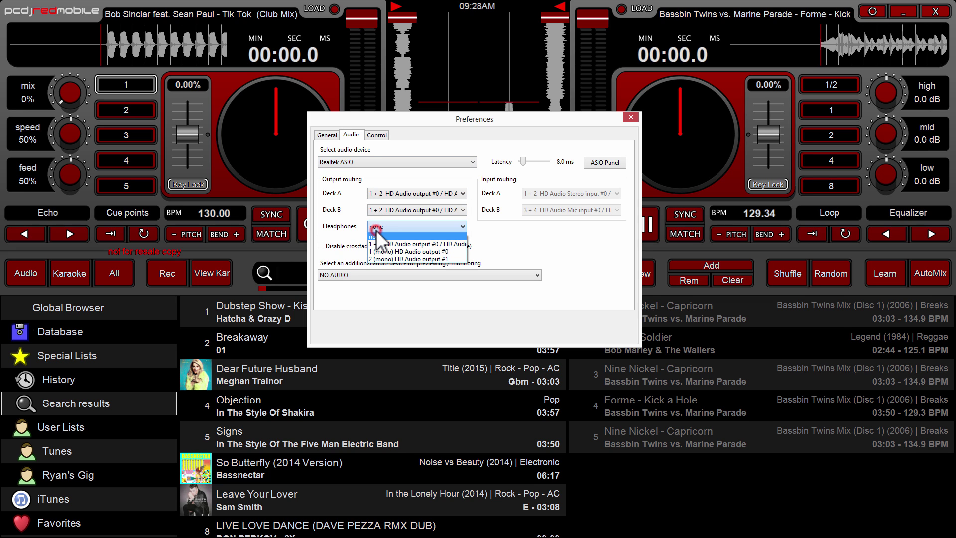
click(383, 258)
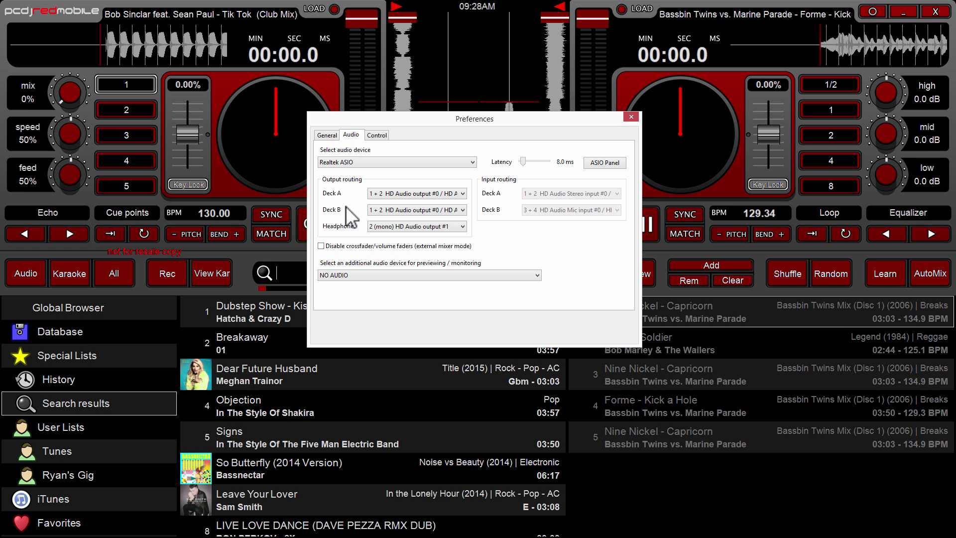
- Switch the audio device to Speakers (Realtek High Definition Audio) (WASAPI) and set the additional previewing/monitoring device to Speakers (Realtek High Definition Audio)
click(362, 160)
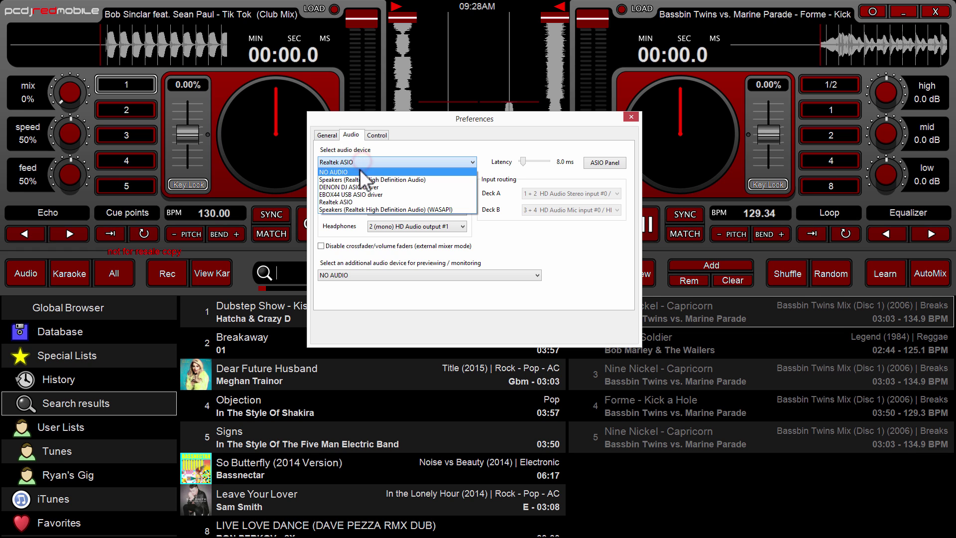
click(351, 210)
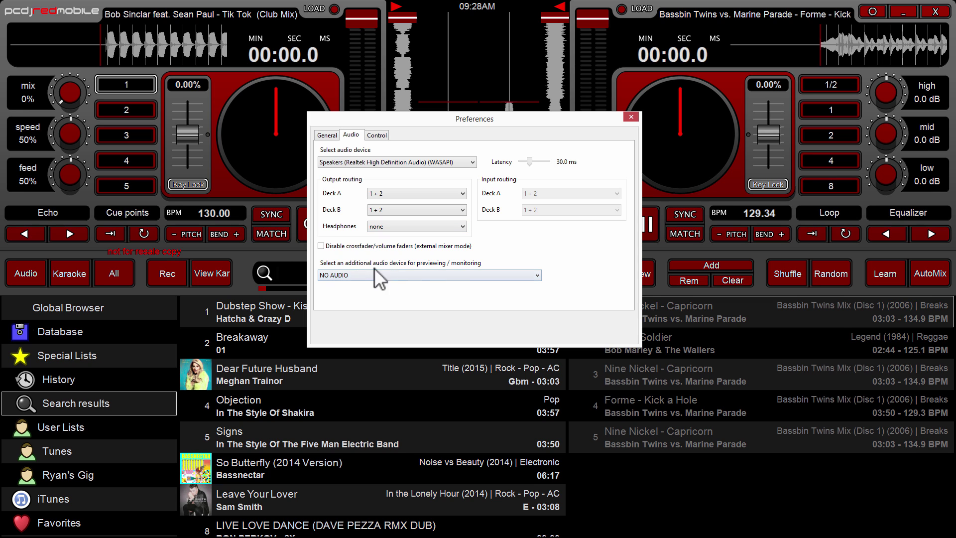
click(437, 272)
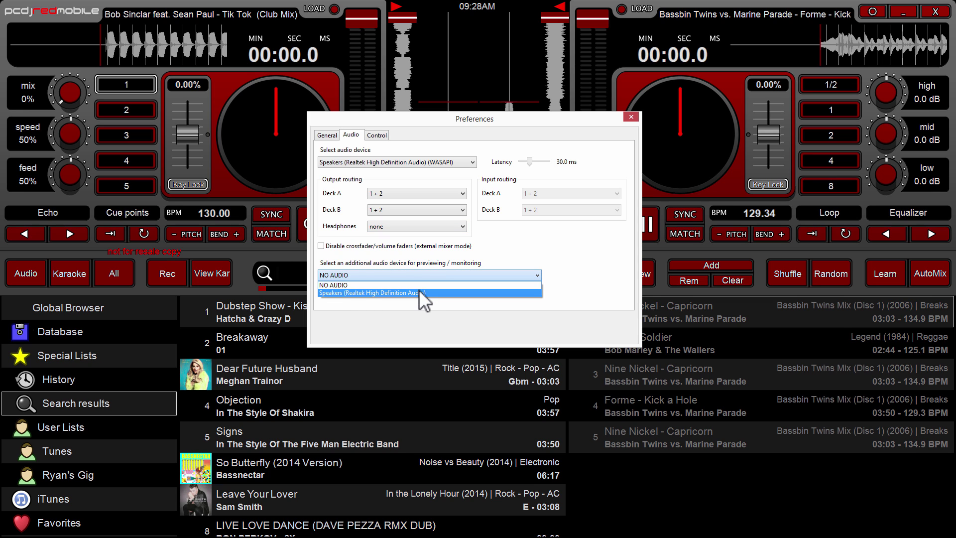
click(419, 291)
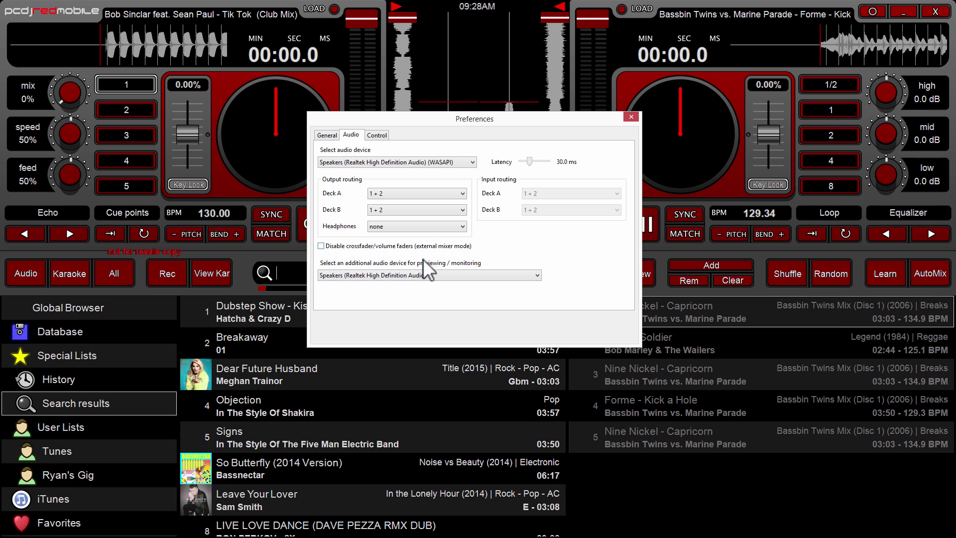
click(378, 274)
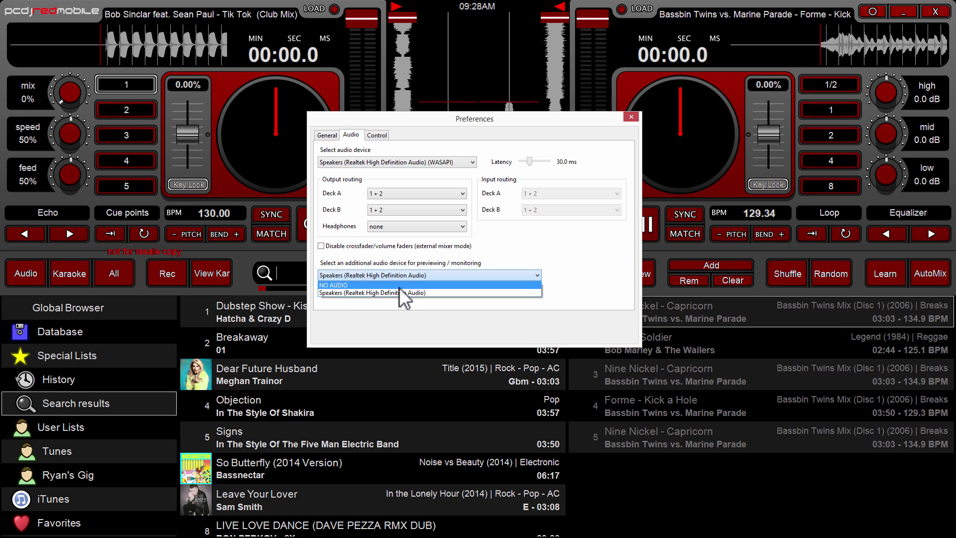
click(399, 251)
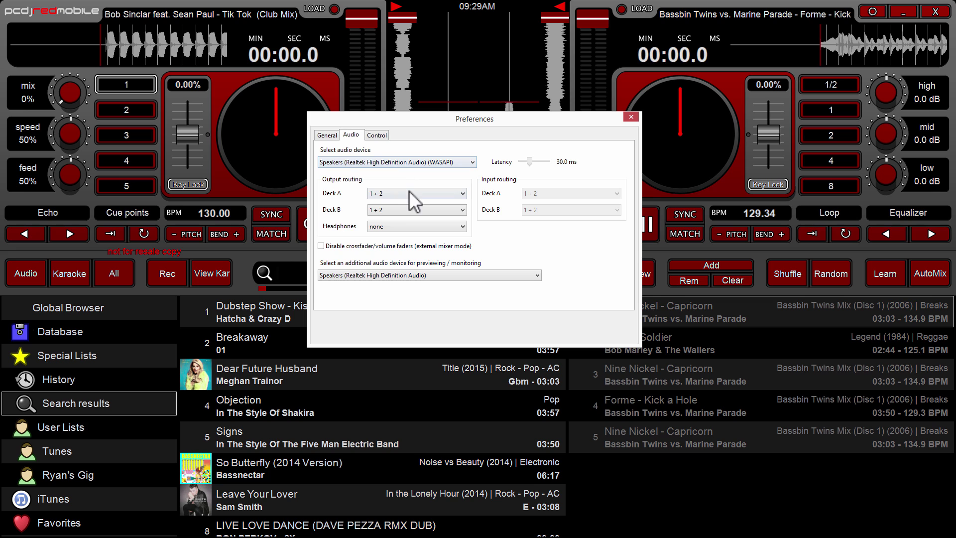
- Set the main audio device to the non-WASAPI Speakers (Realtek High Definition Audio)
click(372, 158)
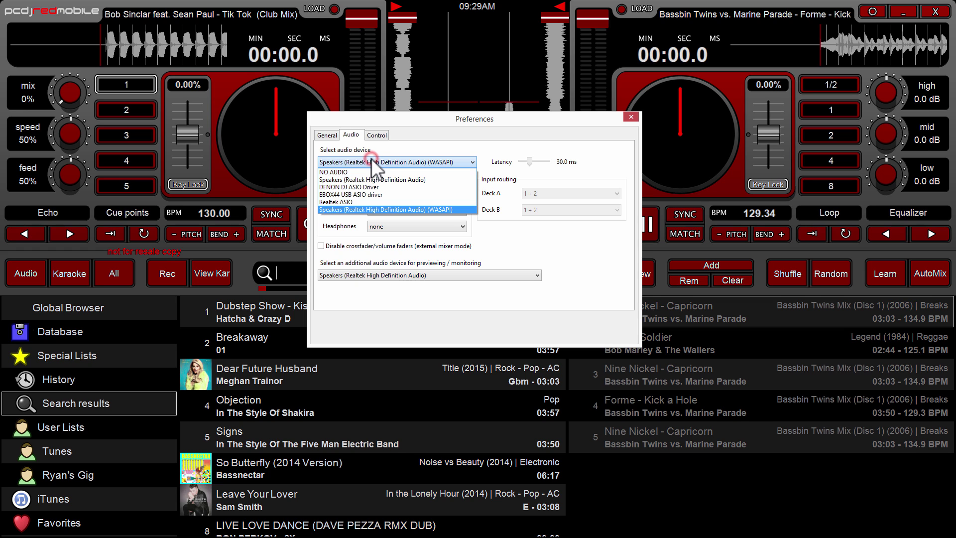
click(327, 179)
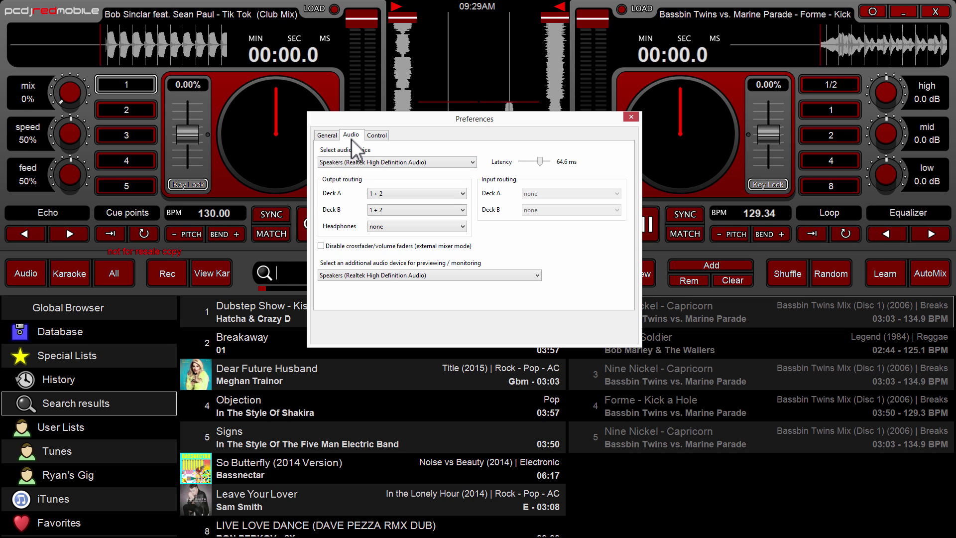
- Examine the list of connected MIDI/HID controllers in the Control preferences, compare with the Audio settings, and close the preferences
click(377, 135)
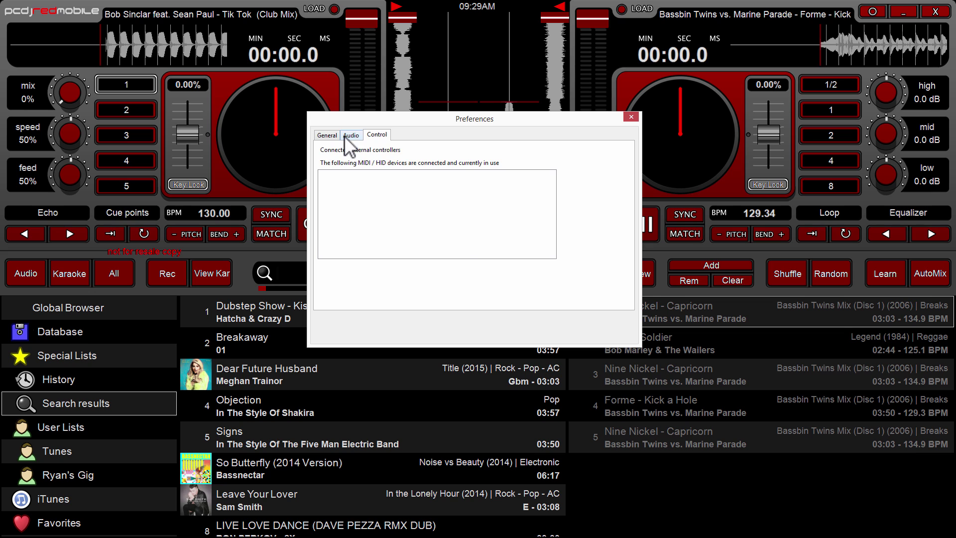
click(345, 136)
click(370, 137)
click(360, 135)
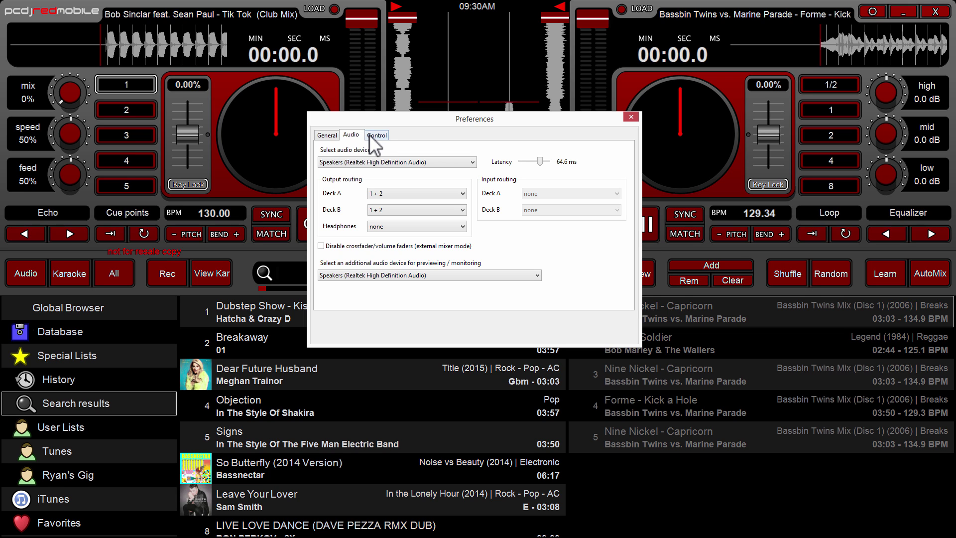
click(374, 136)
click(352, 135)
click(377, 135)
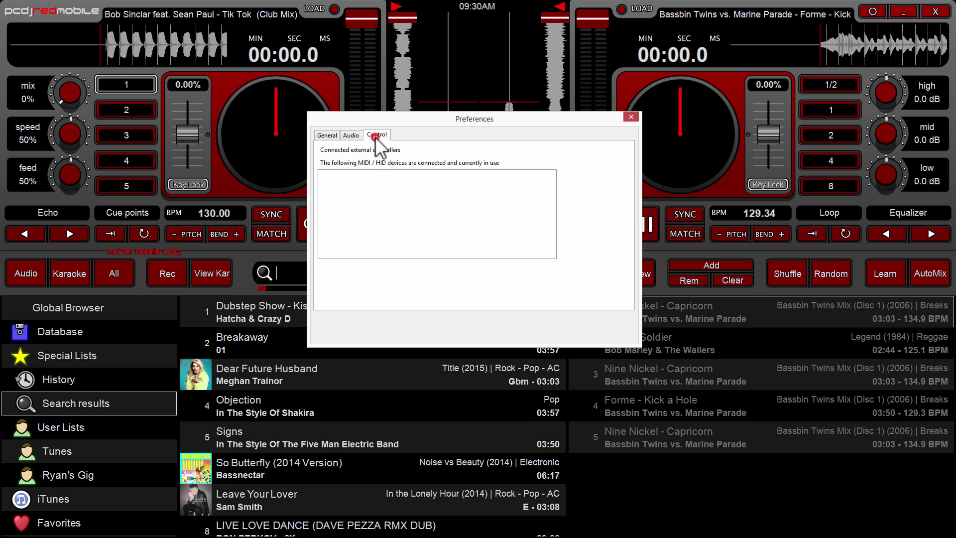
click(353, 136)
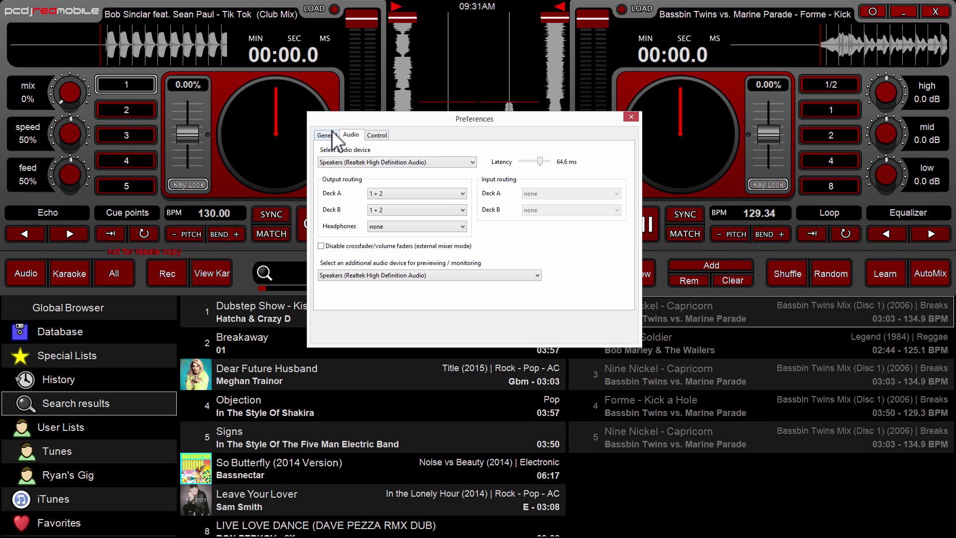
click(369, 136)
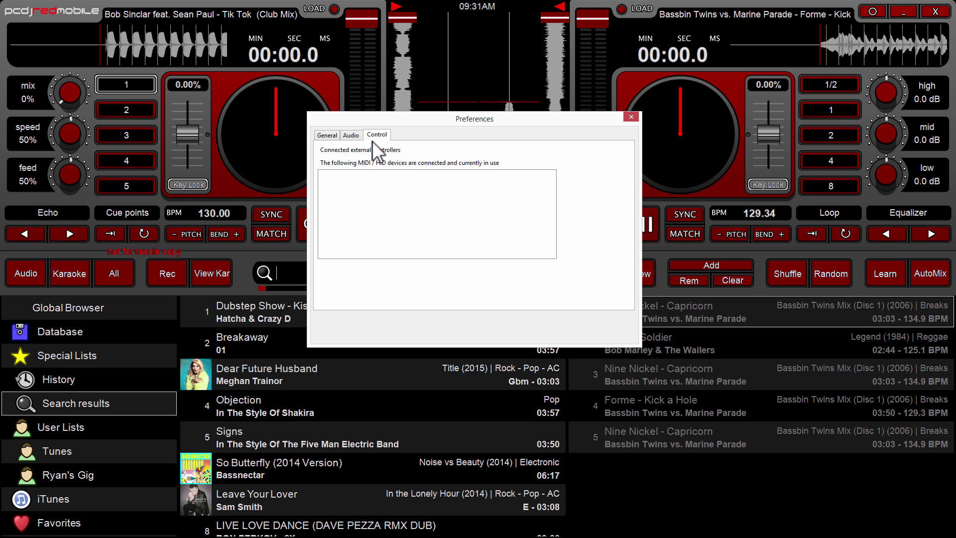
click(631, 117)
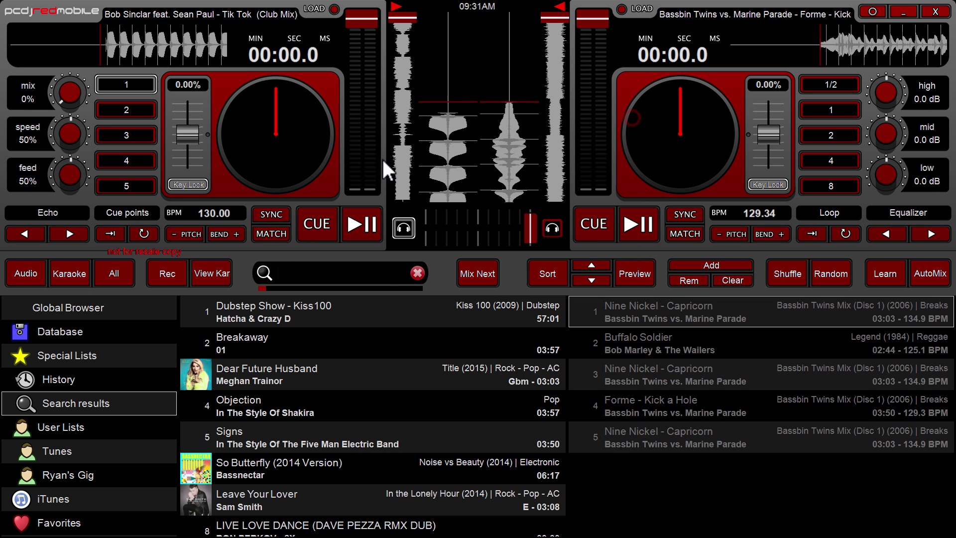